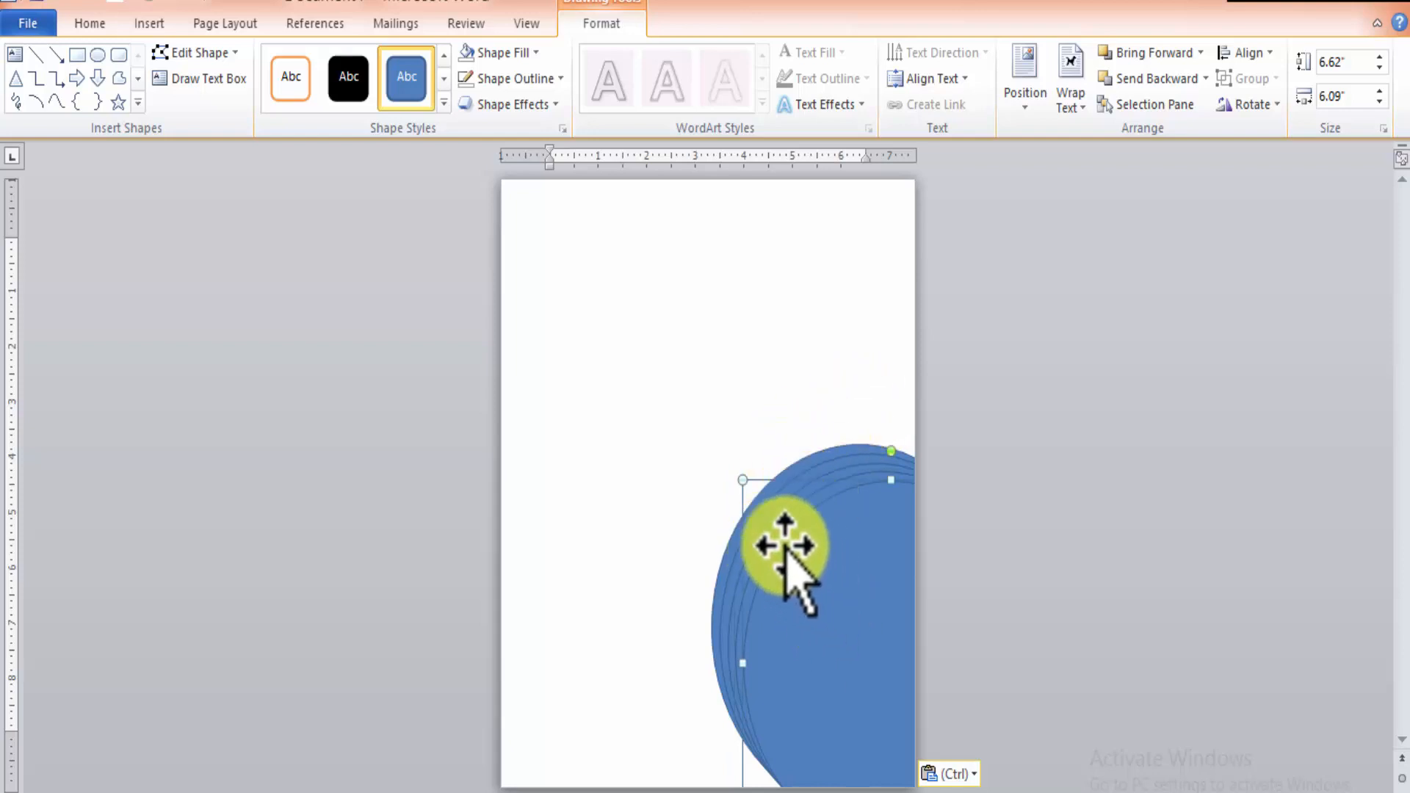
# Fill the frontmost oval with the city skyline picture using the Picture or texture fill option.
pyautogui.click(885, 593)
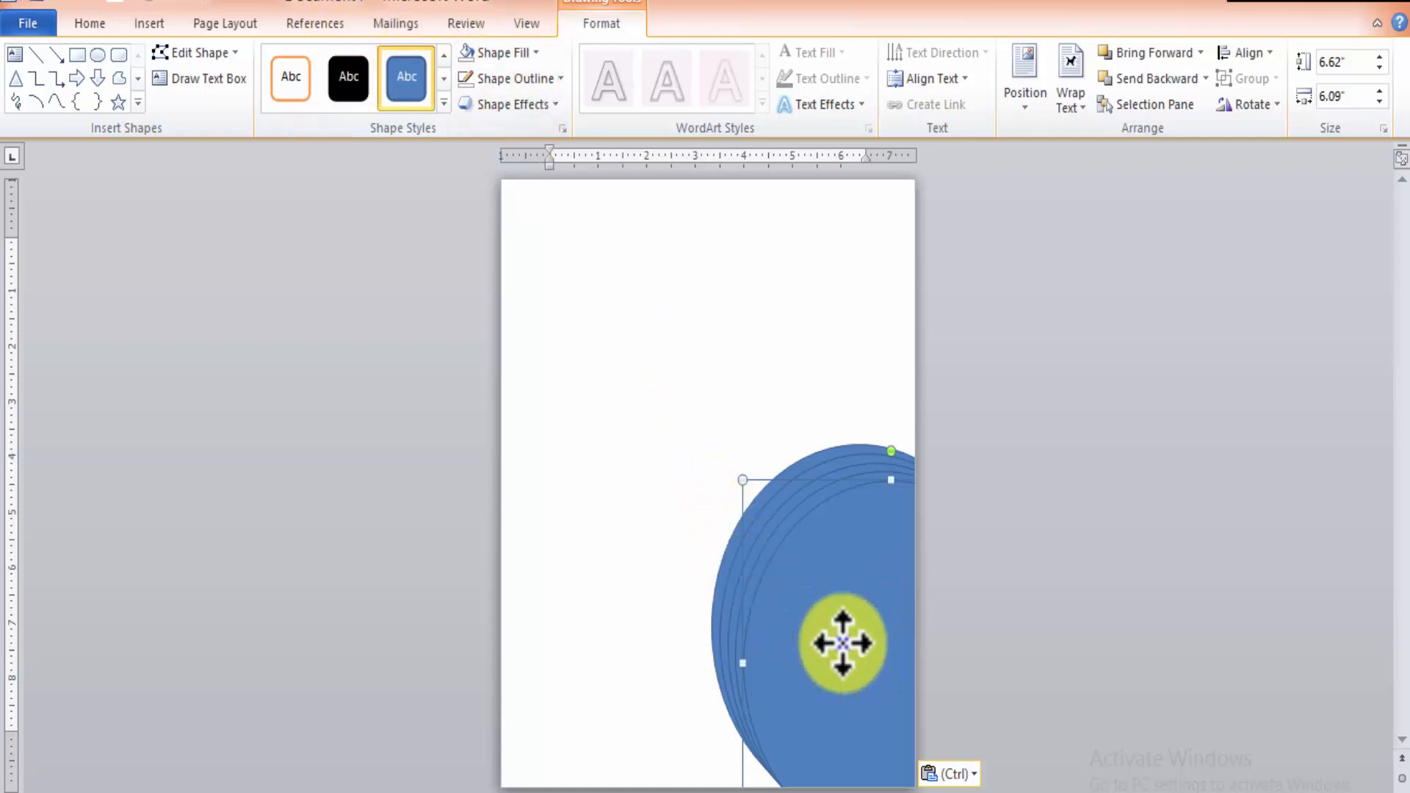
pyautogui.rightClick(843, 643)
pyautogui.click(929, 626)
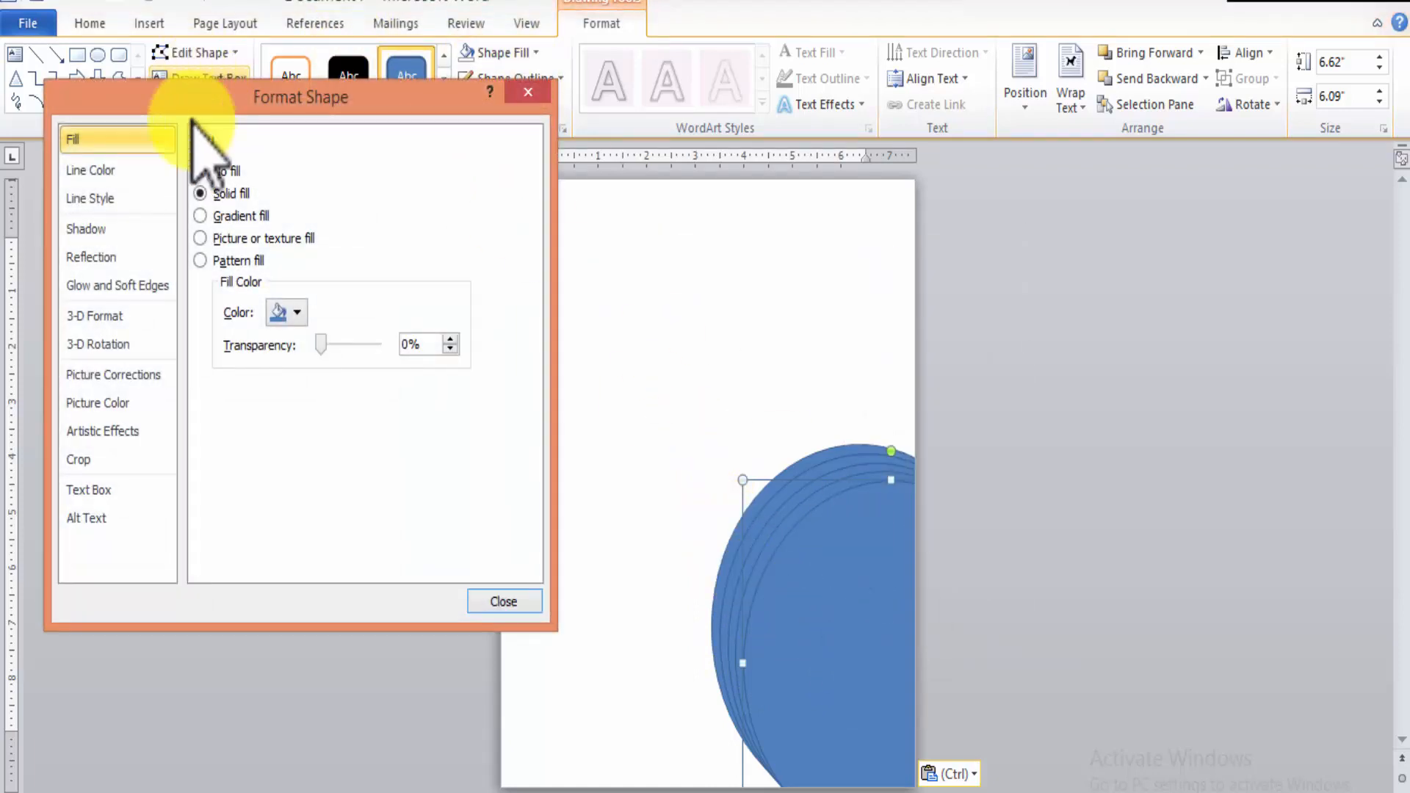
pyautogui.click(205, 239)
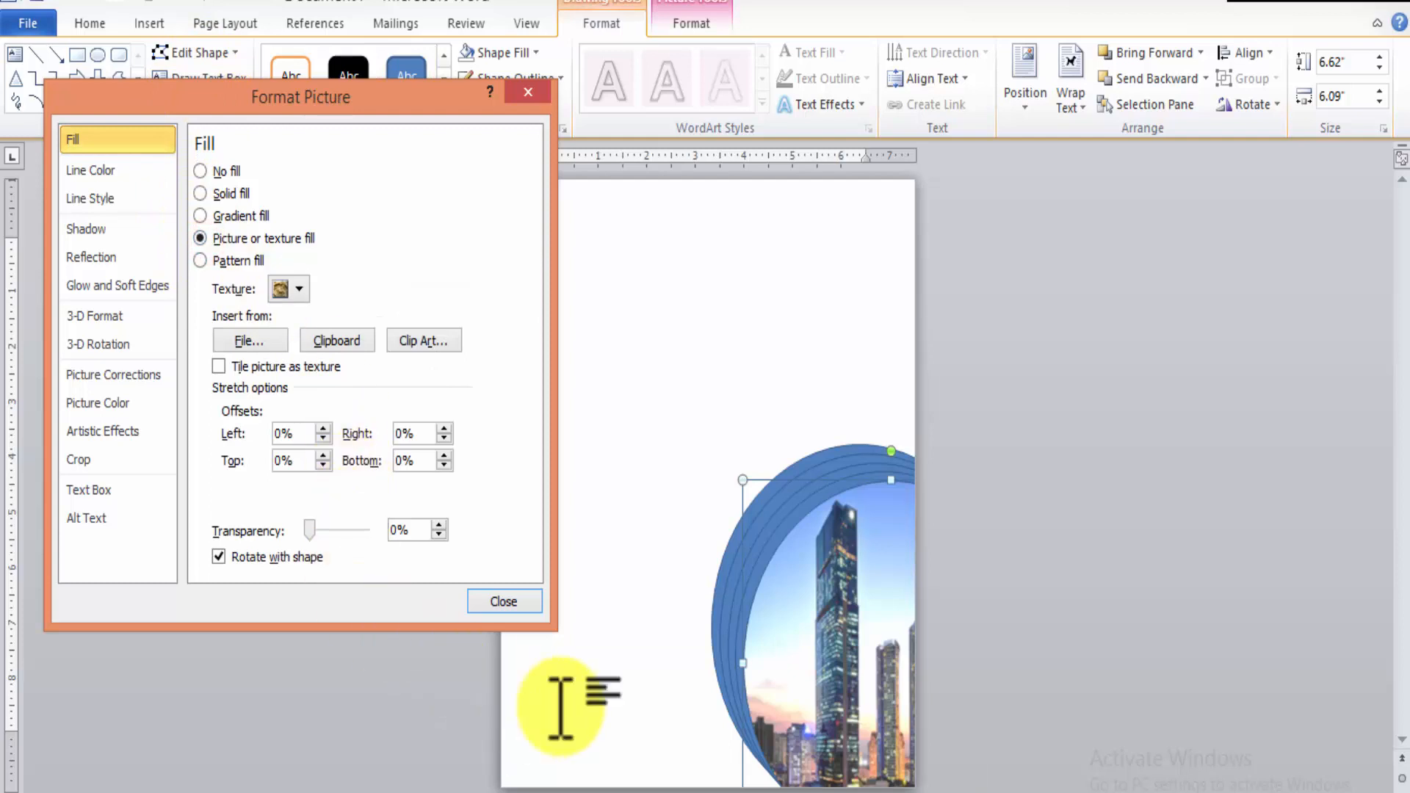
pyautogui.click(497, 602)
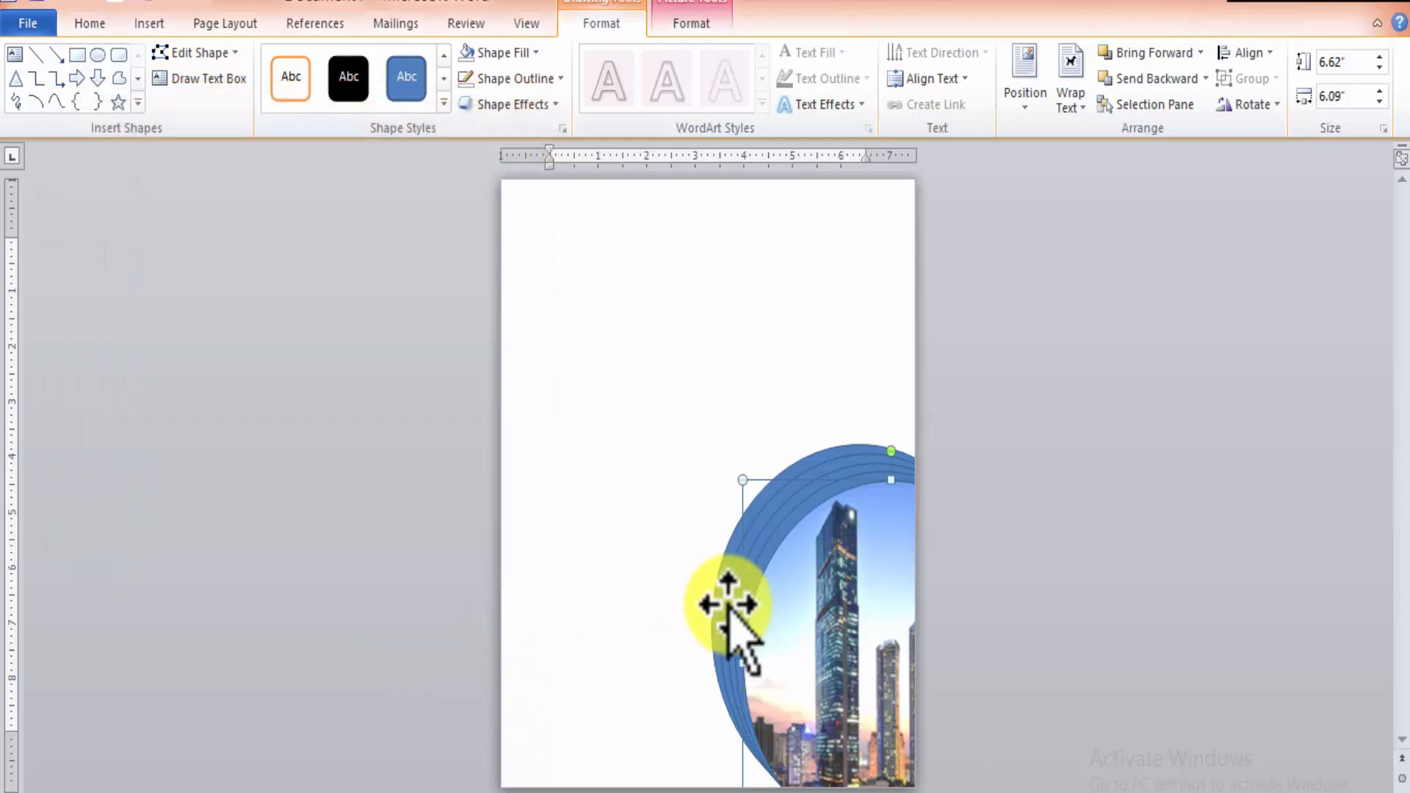
pyautogui.click(730, 596)
pyautogui.click(748, 596)
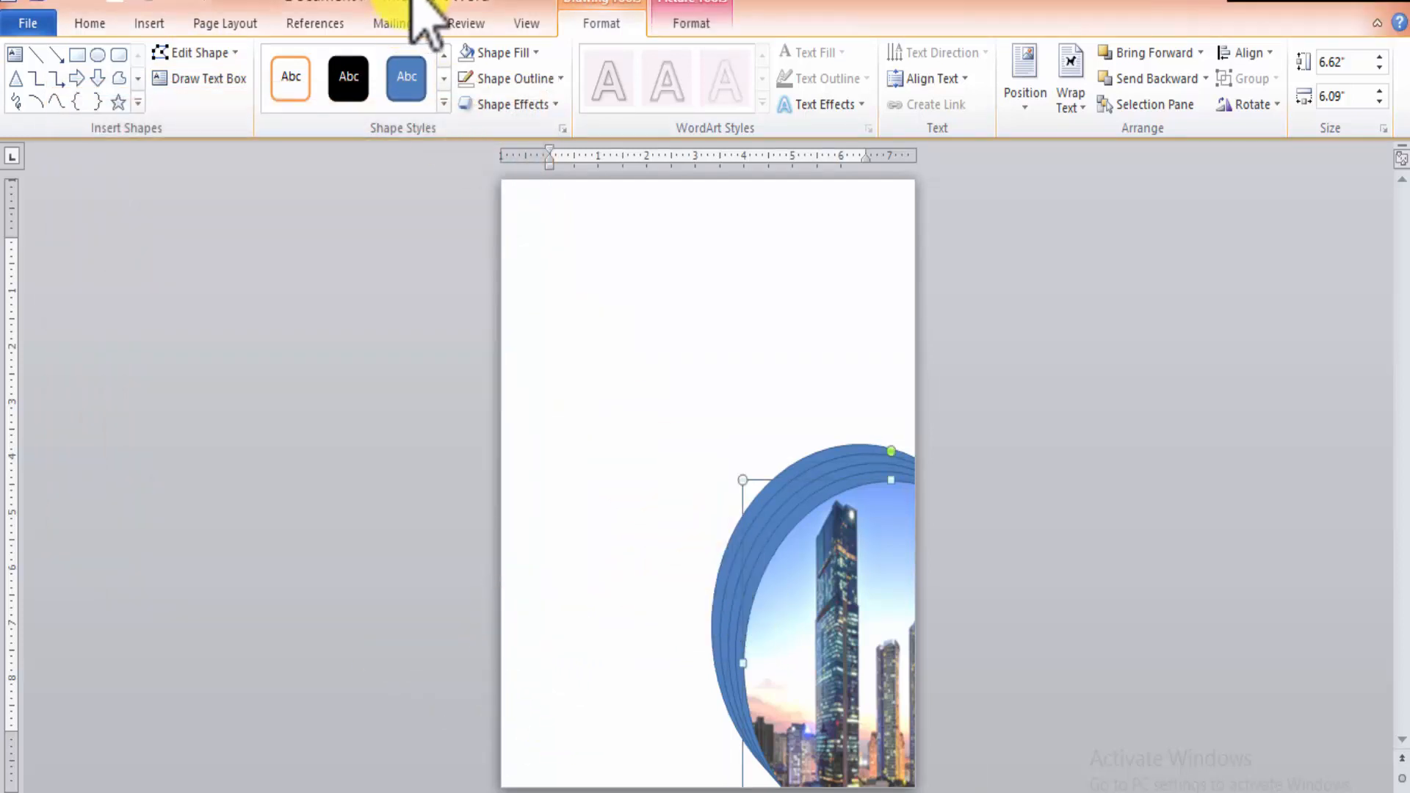
pyautogui.click(461, 52)
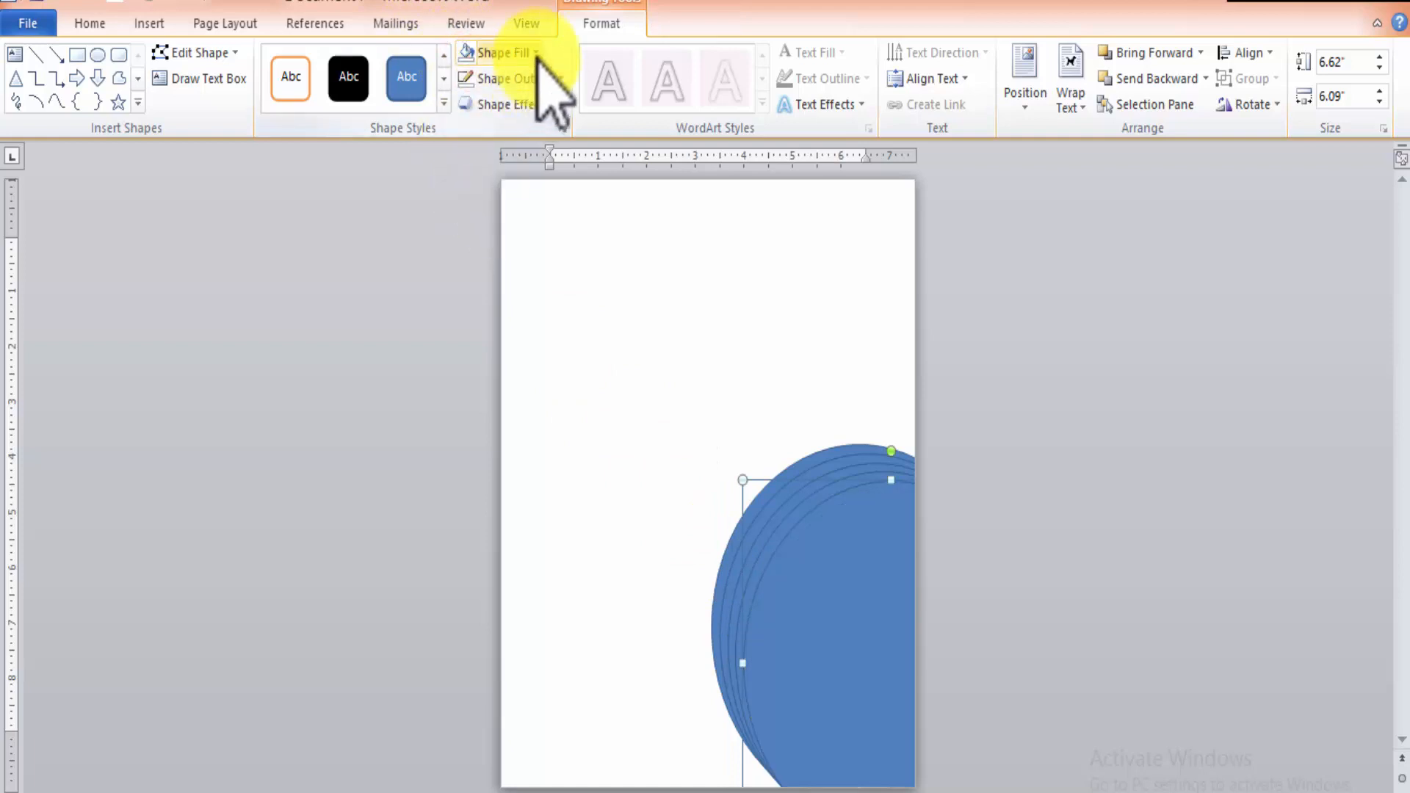
pyautogui.hotkey('ctrl', 'z')
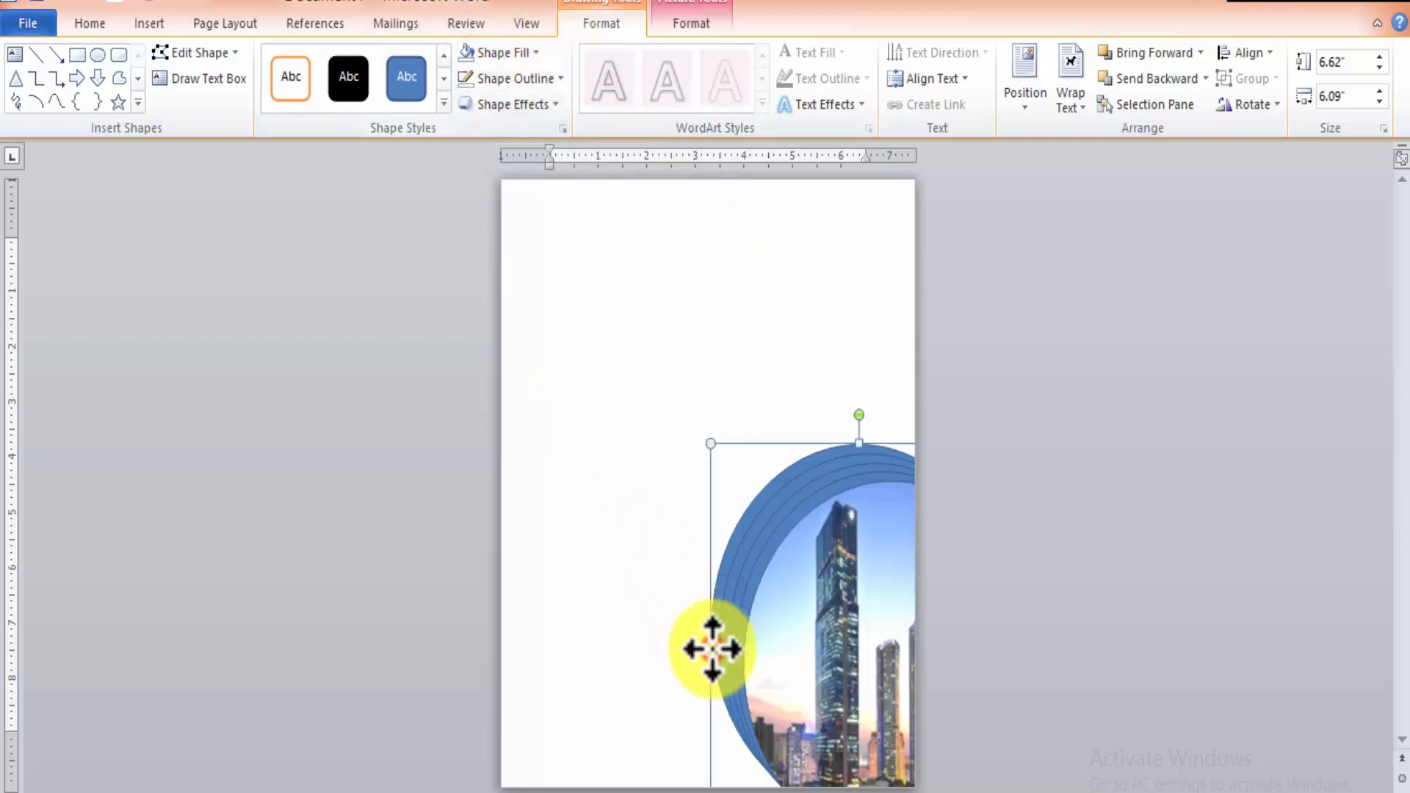
# Apply the solid black style to the outermost oval and fill the second oval with the recent olive green.
pyautogui.click(348, 74)
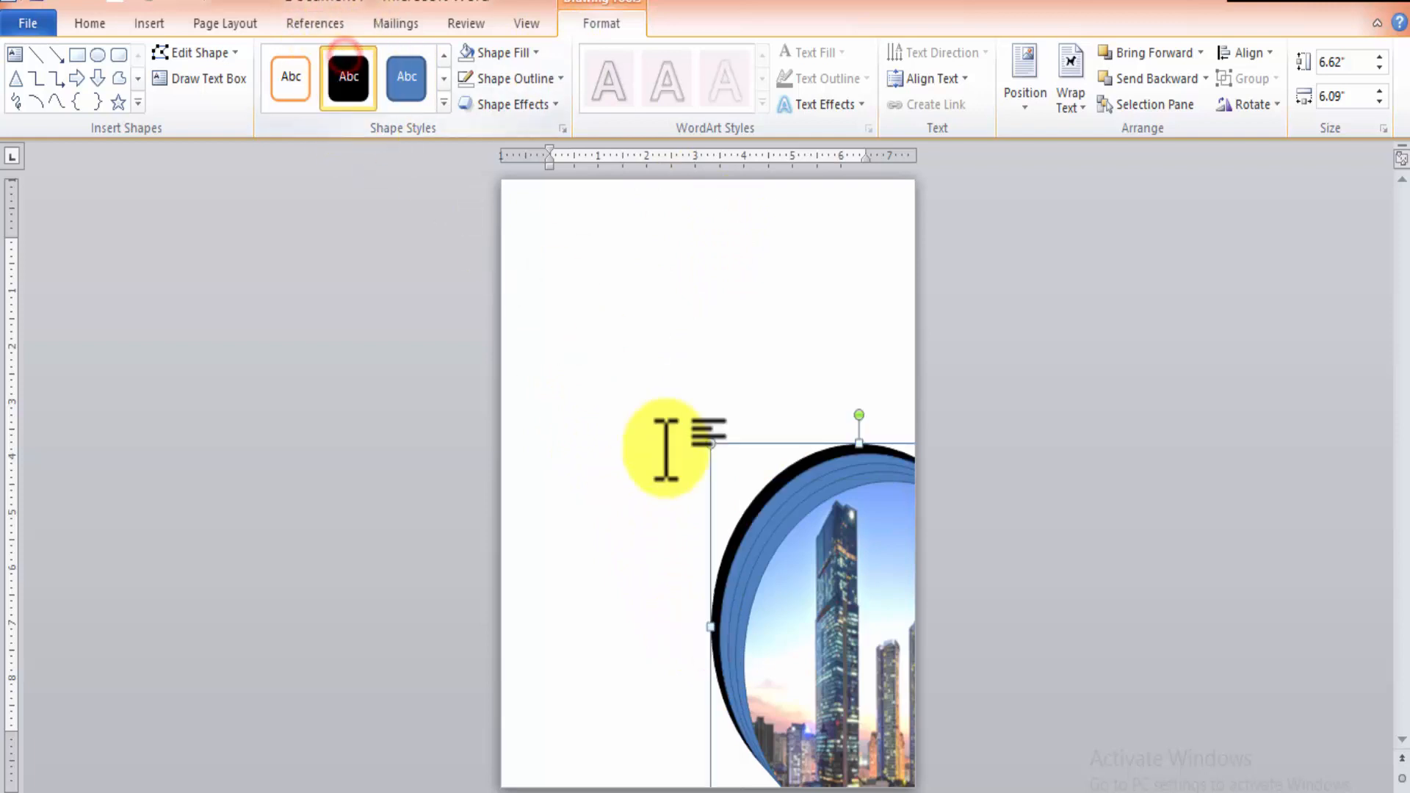
pyautogui.click(747, 531)
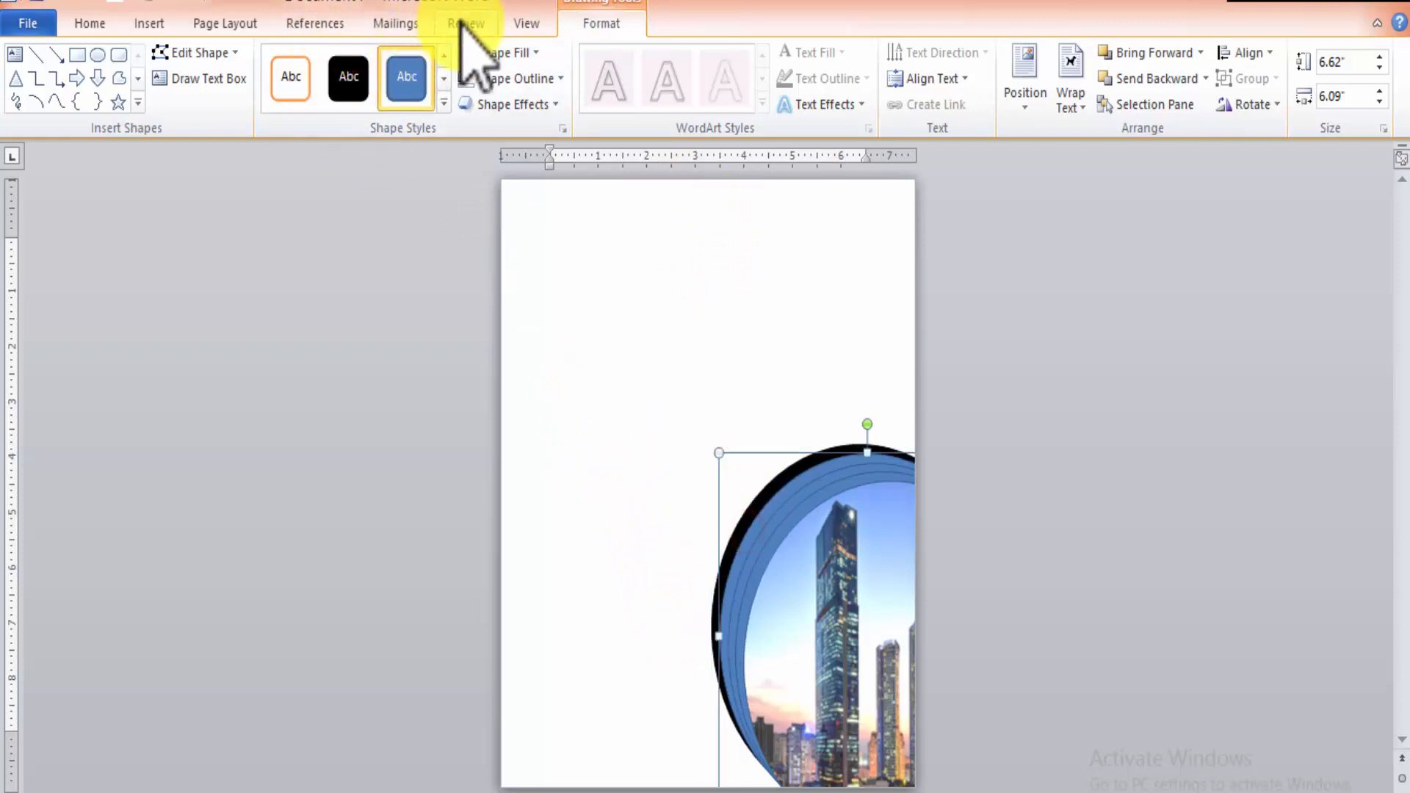
pyautogui.click(535, 53)
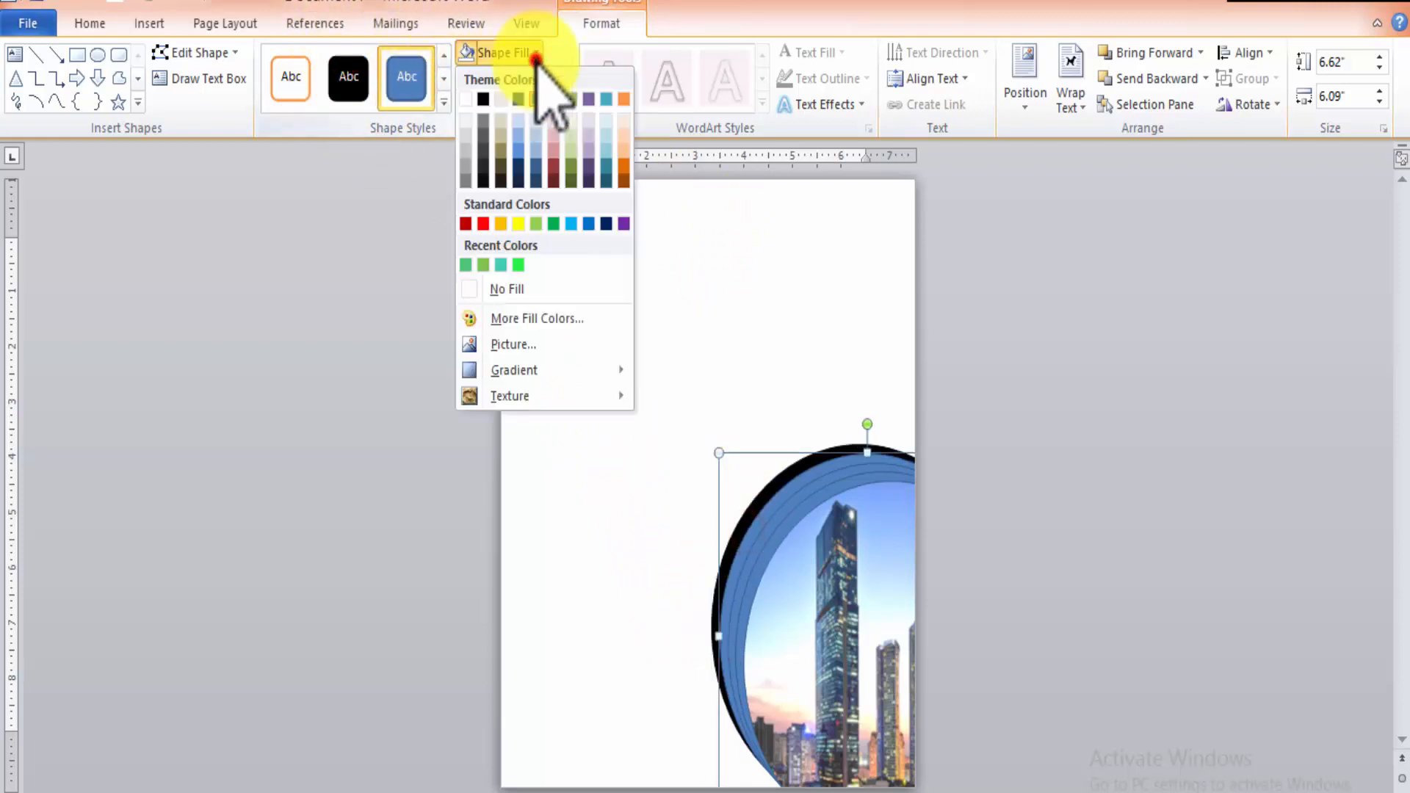
pyautogui.click(482, 265)
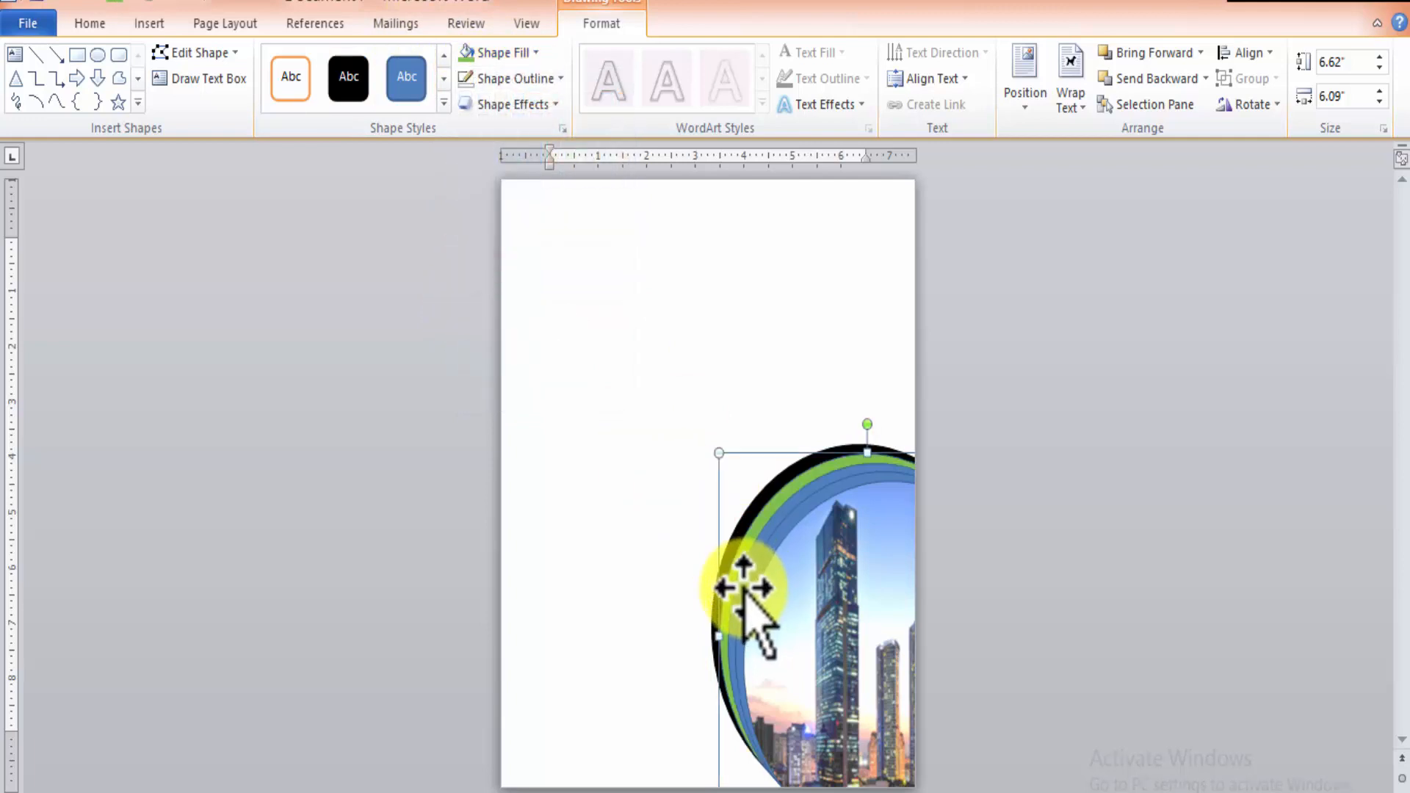
# Fill the third oval with the recent teal and the fourth oval, just behind the picture, with the recent bright green.
pyautogui.click(734, 588)
pyautogui.click(507, 53)
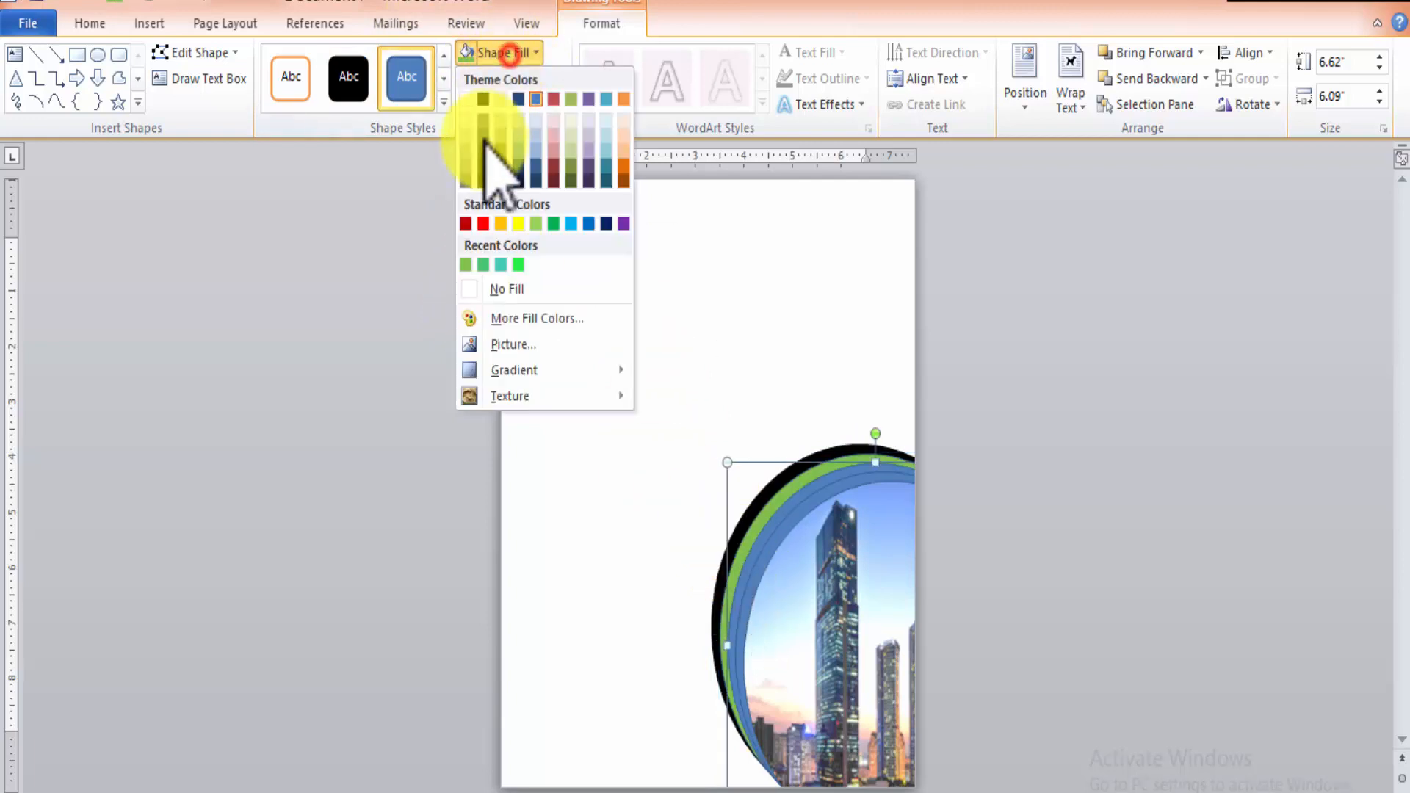
pyautogui.click(506, 264)
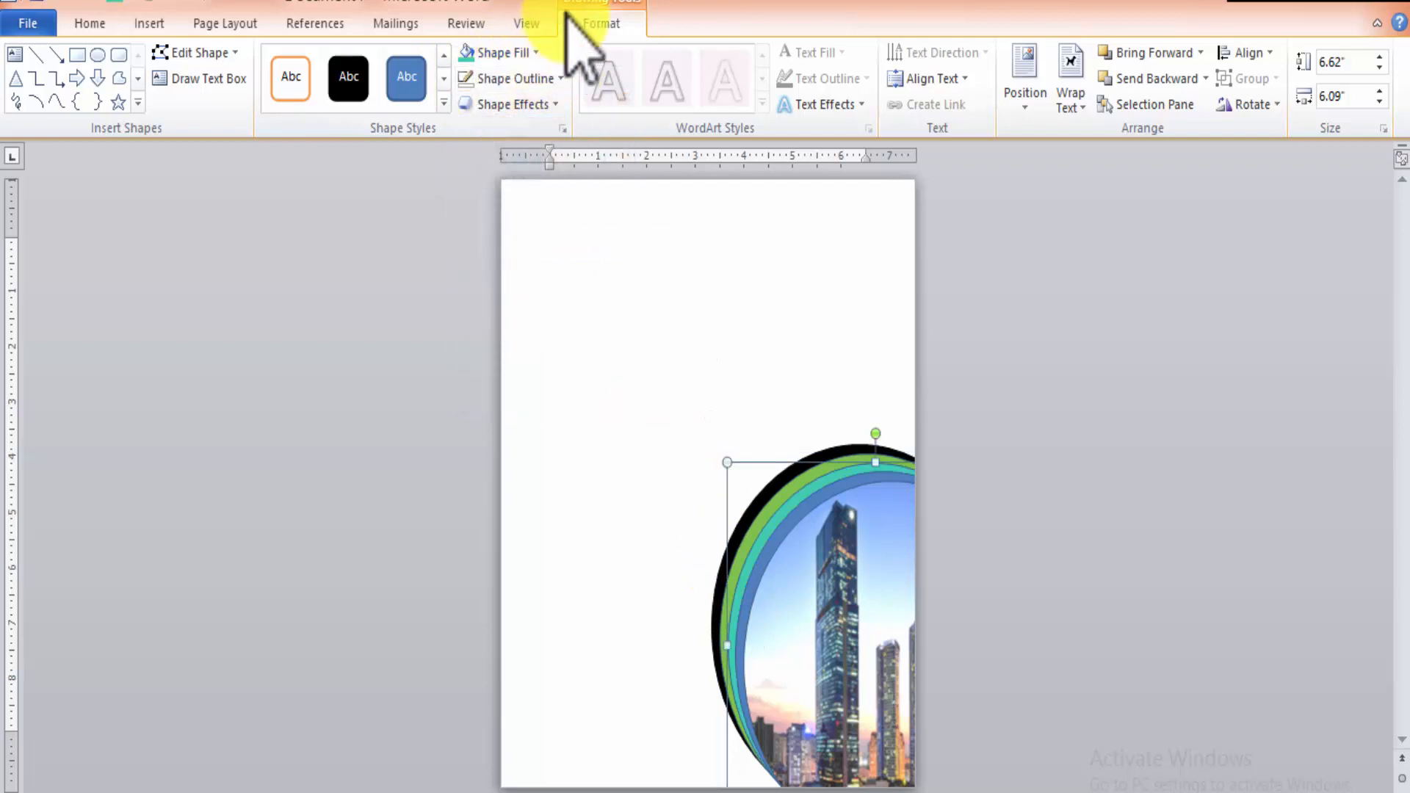
pyautogui.click(746, 617)
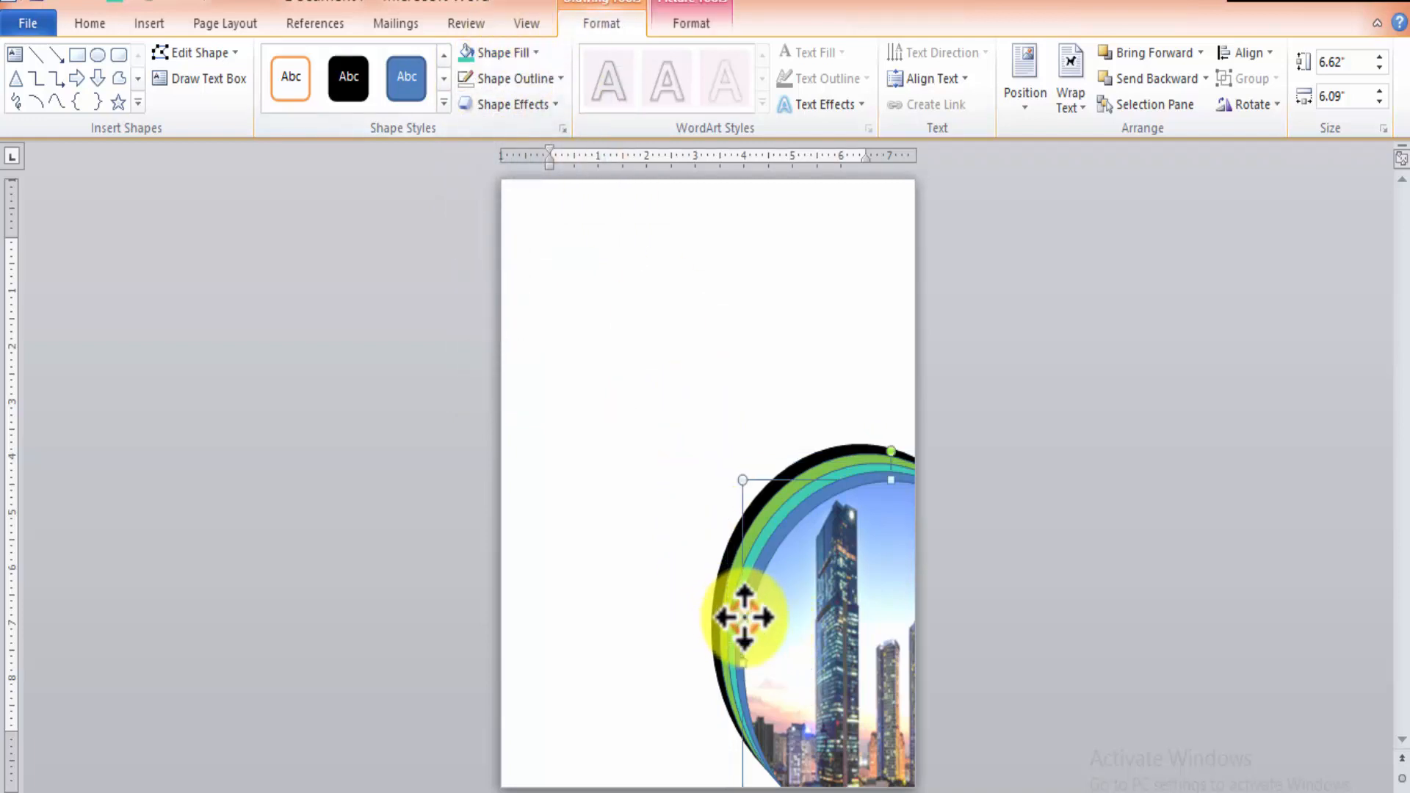
pyautogui.click(760, 560)
pyautogui.click(503, 52)
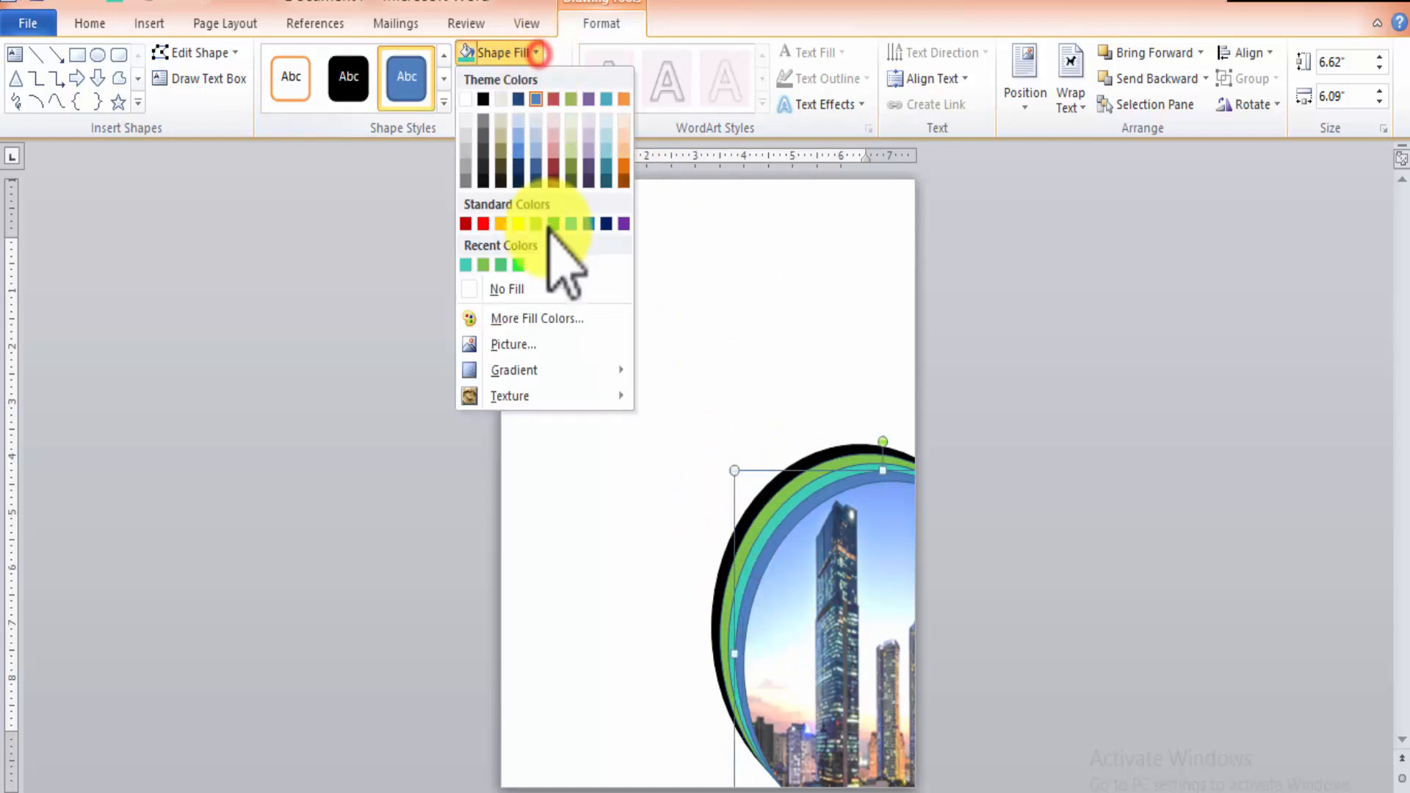
pyautogui.click(518, 265)
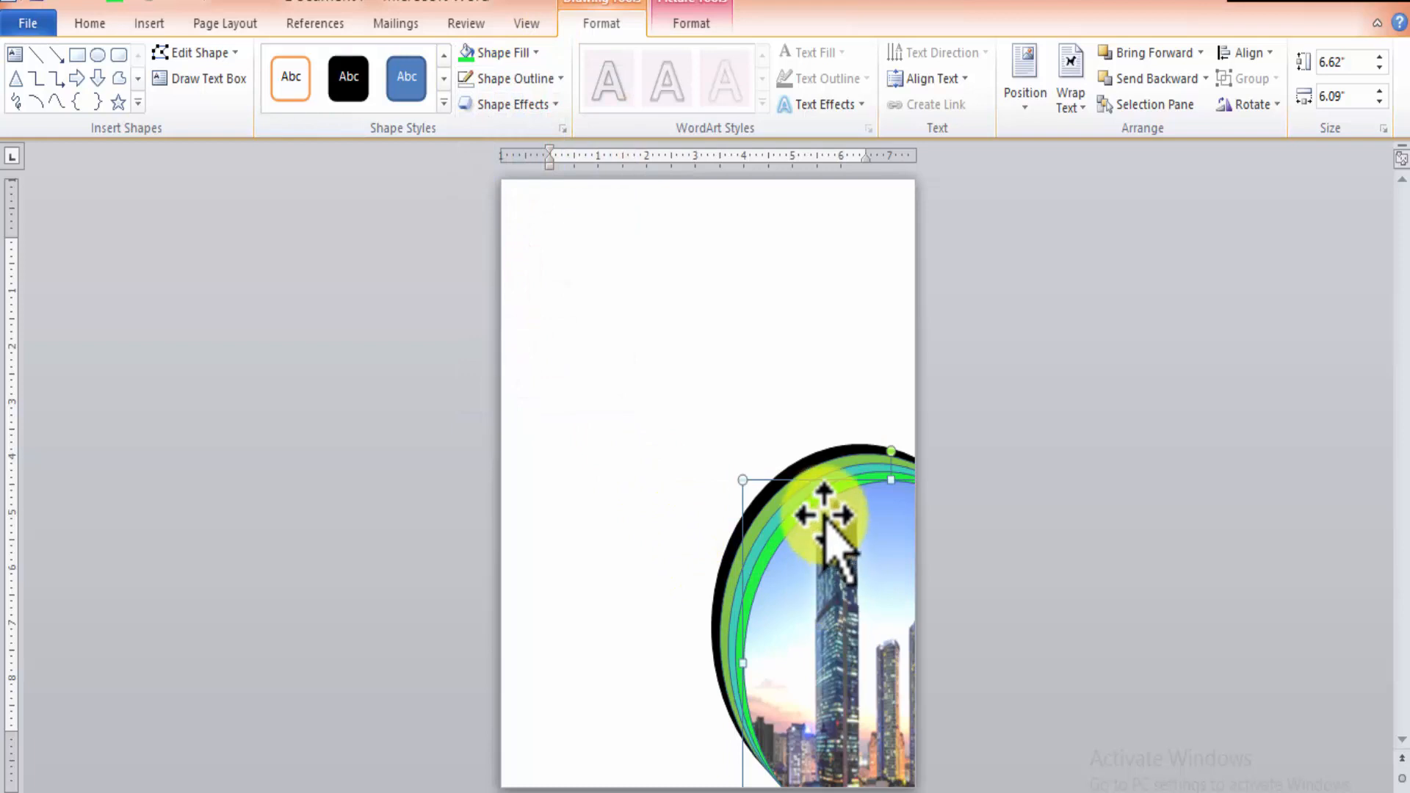
pyautogui.keyDown('shift'); pyautogui.click(770, 526); pyautogui.keyUp('shift')
pyautogui.keyDown('shift'); pyautogui.click(763, 515); pyautogui.keyUp('shift')
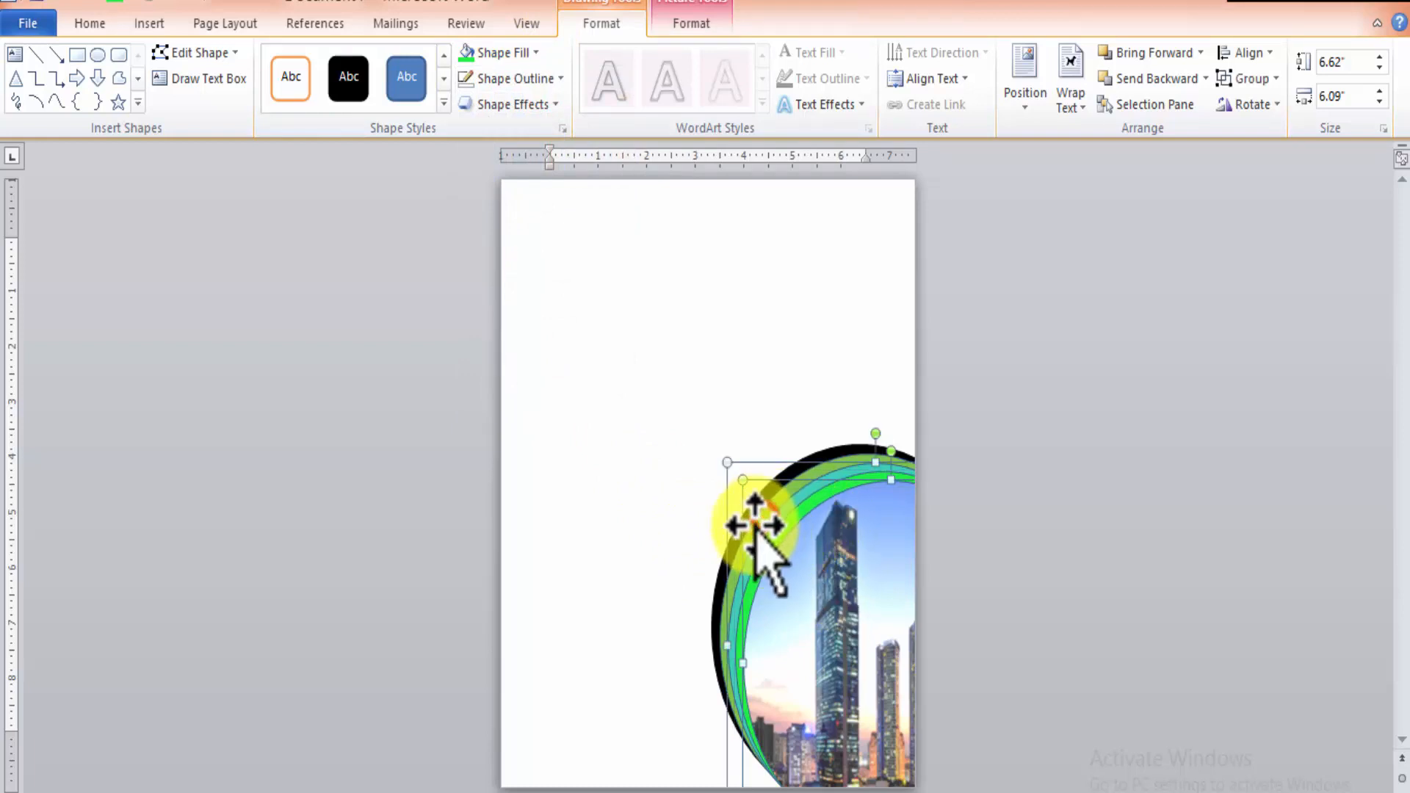
pyautogui.keyDown('shift'); pyautogui.click(761, 540); pyautogui.keyUp('shift')
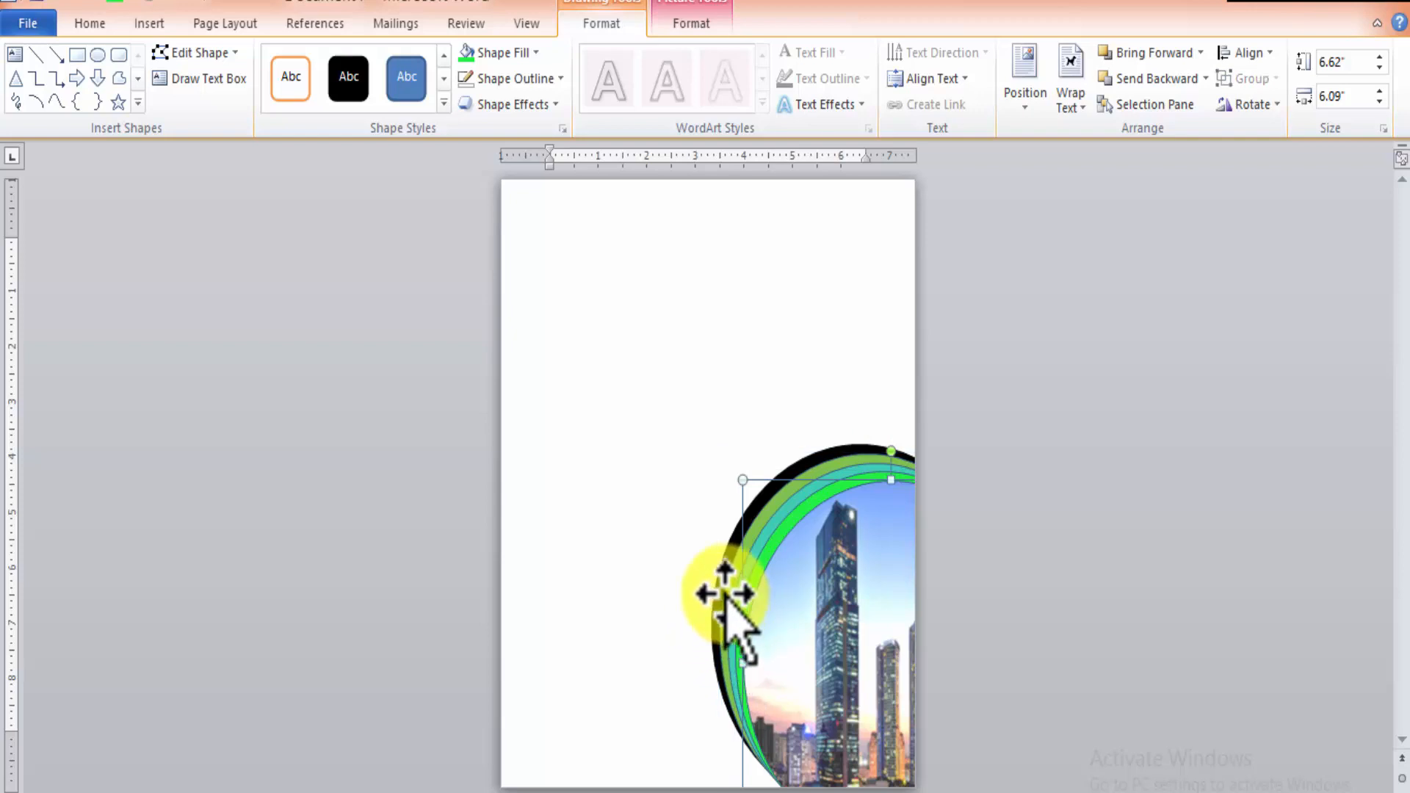
pyautogui.click(727, 461)
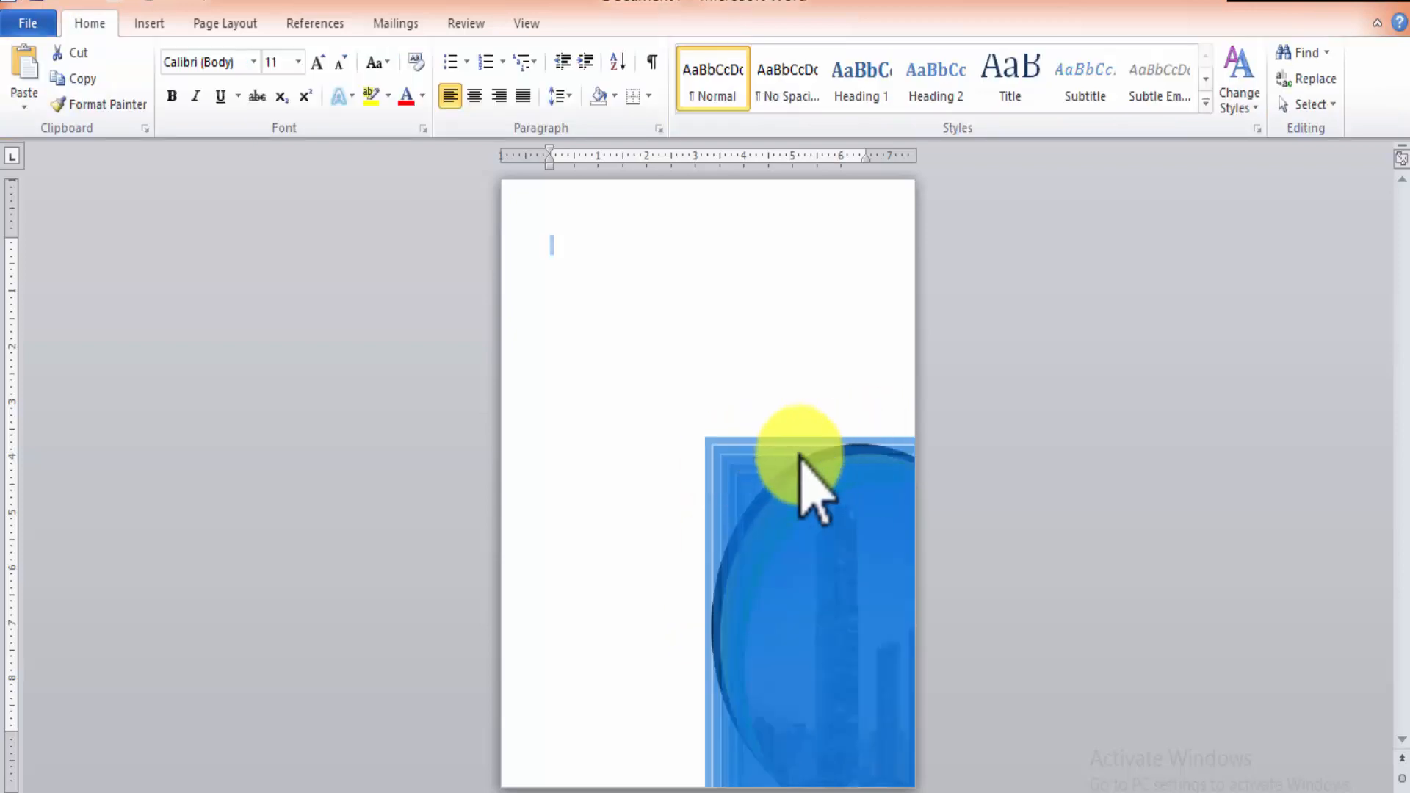
# Move the black oval slightly up and to the left so its band is wider than the other rings.
pyautogui.click(804, 561)
pyautogui.moveTo(806, 559); pyautogui.dragTo(785, 543)
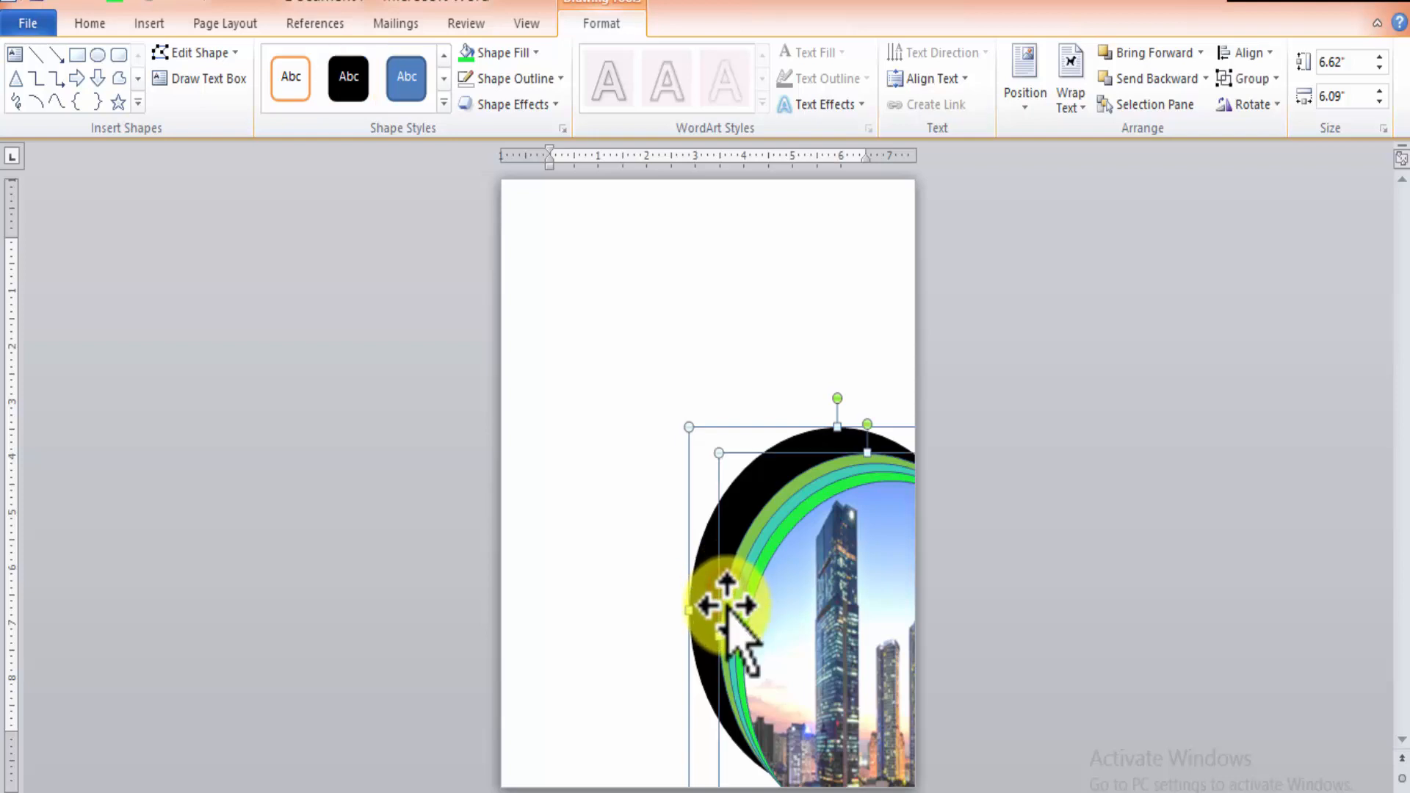
# Enlarge all five ovals together to about 7.66" high and 8.83" wide, and shift them toward the page's lower-right corner.
pyautogui.moveTo(730, 628); pyautogui.dragTo(745, 626)
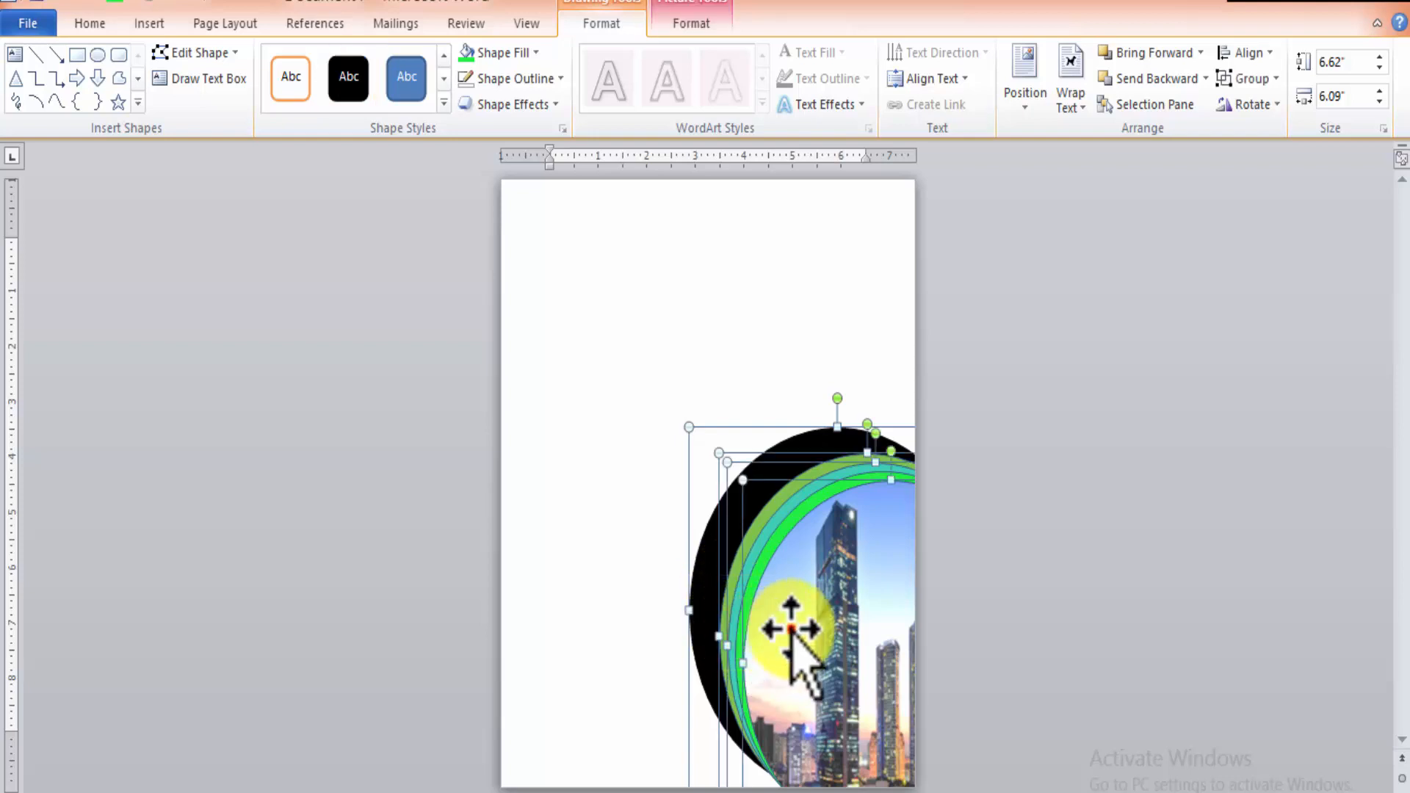
pyautogui.keyDown('shift'); pyautogui.click(791, 628); pyautogui.keyUp('shift')
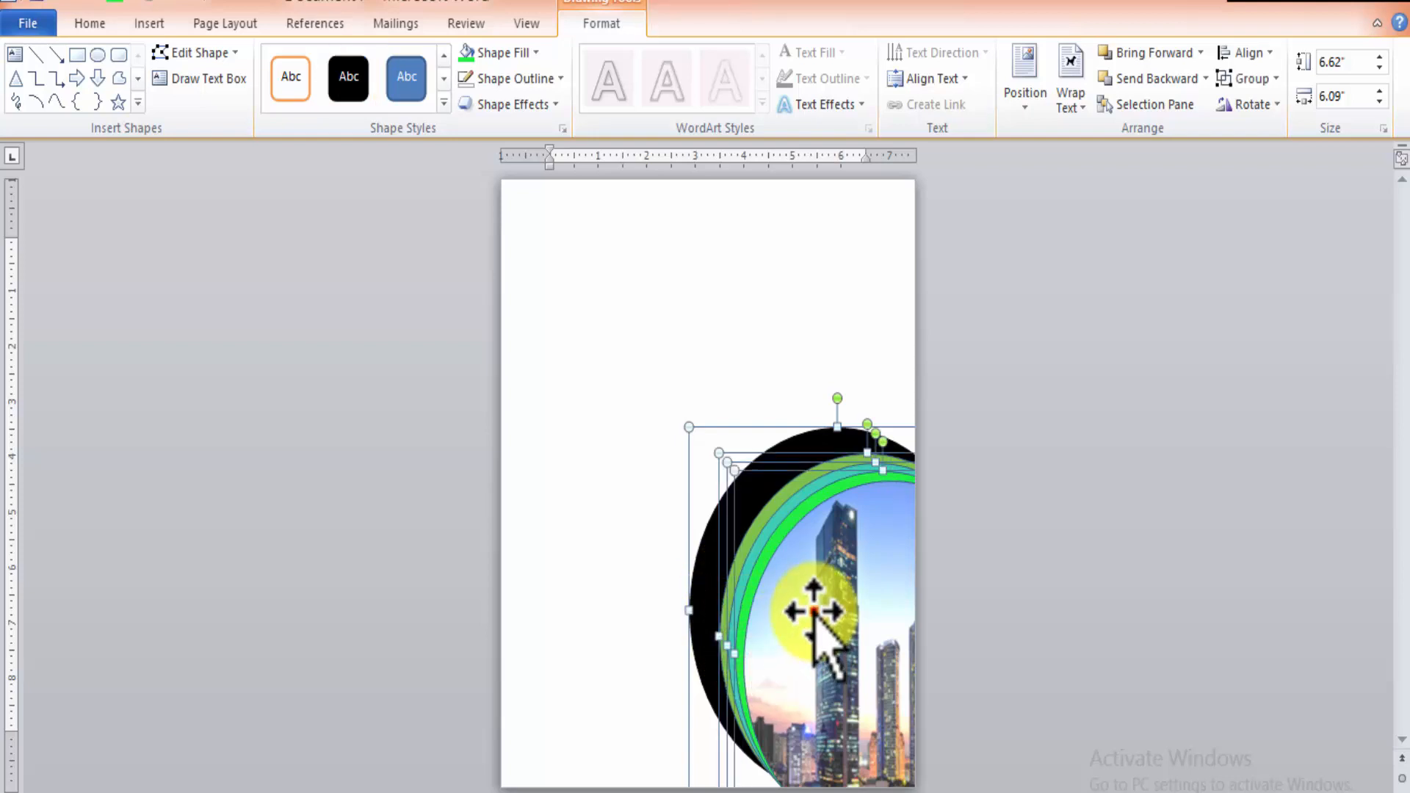
pyautogui.keyDown('shift'); pyautogui.click(808, 596); pyautogui.keyUp('shift')
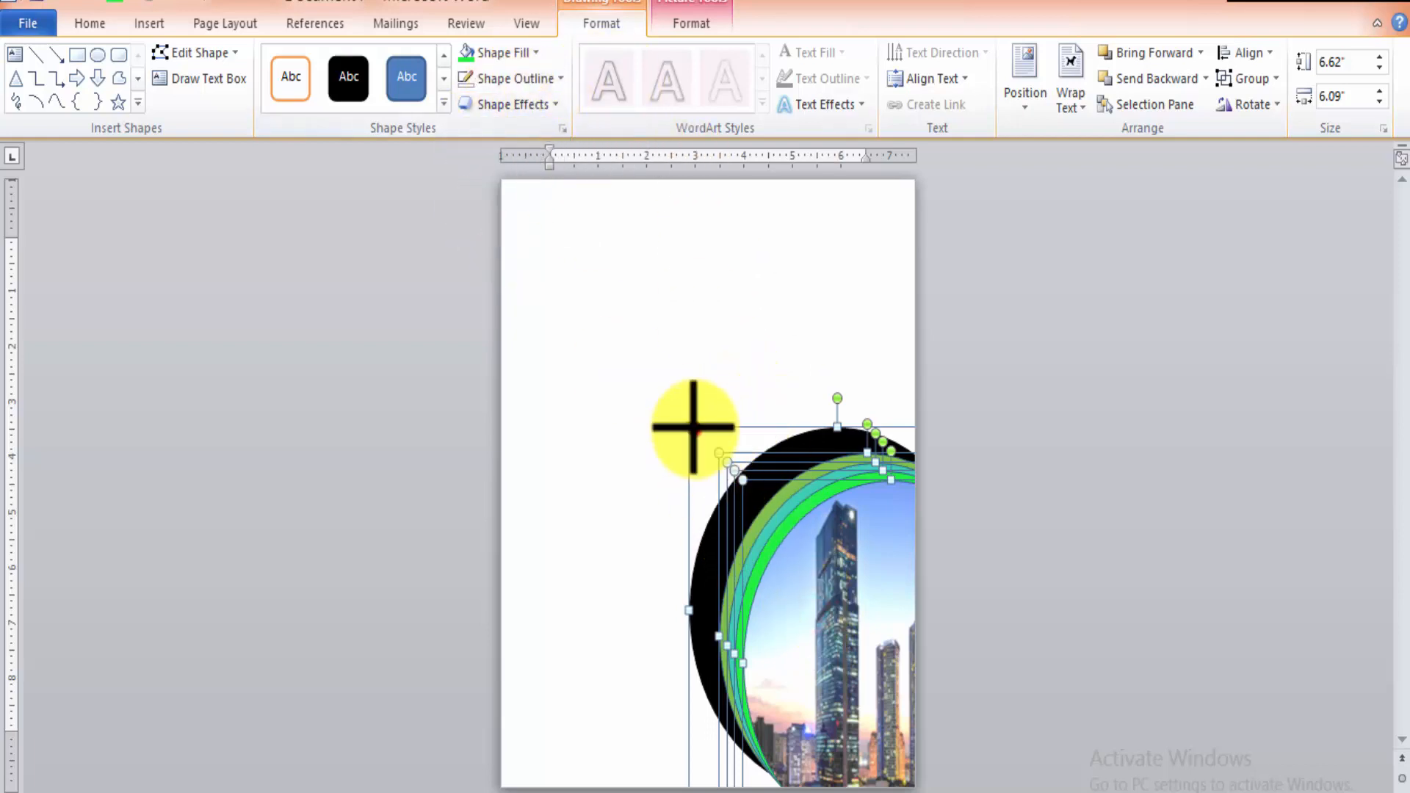
pyautogui.moveTo(694, 427); pyautogui.dragTo(556, 370)
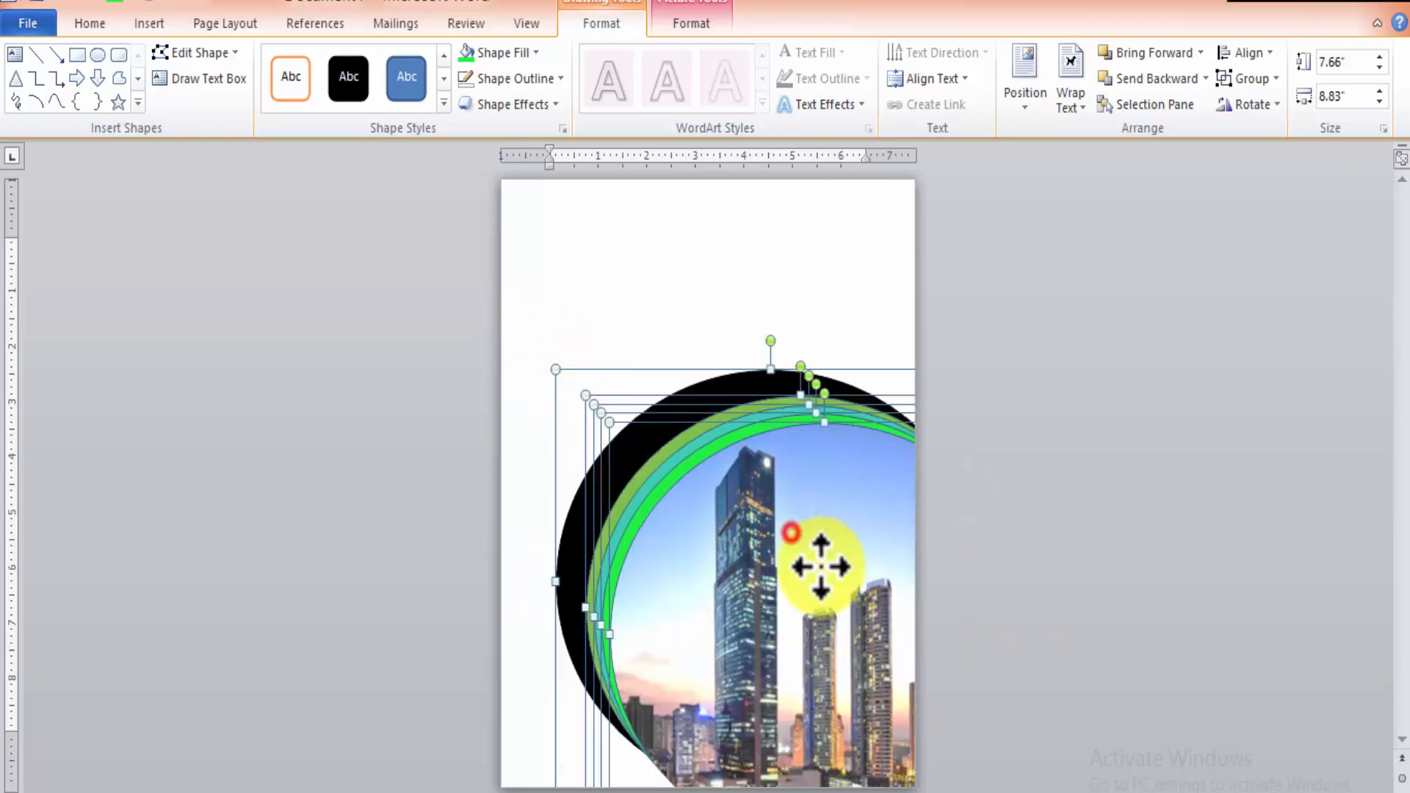
pyautogui.moveTo(791, 531); pyautogui.dragTo(828, 576)
pyautogui.click(862, 348)
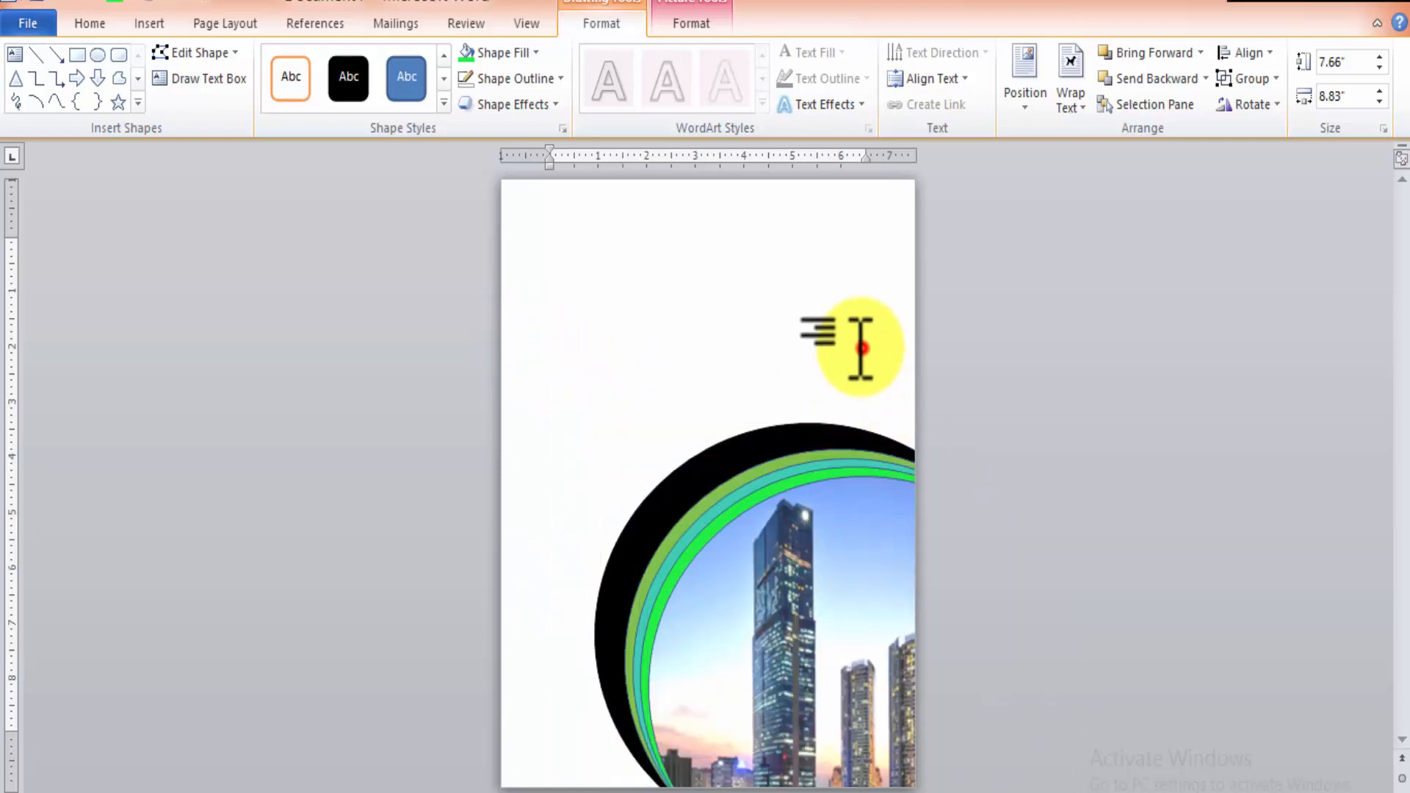
# Offset the green, teal and bright green ovals up and left and the picture oval rightward to widen the coloured bands.
pyautogui.click(756, 472)
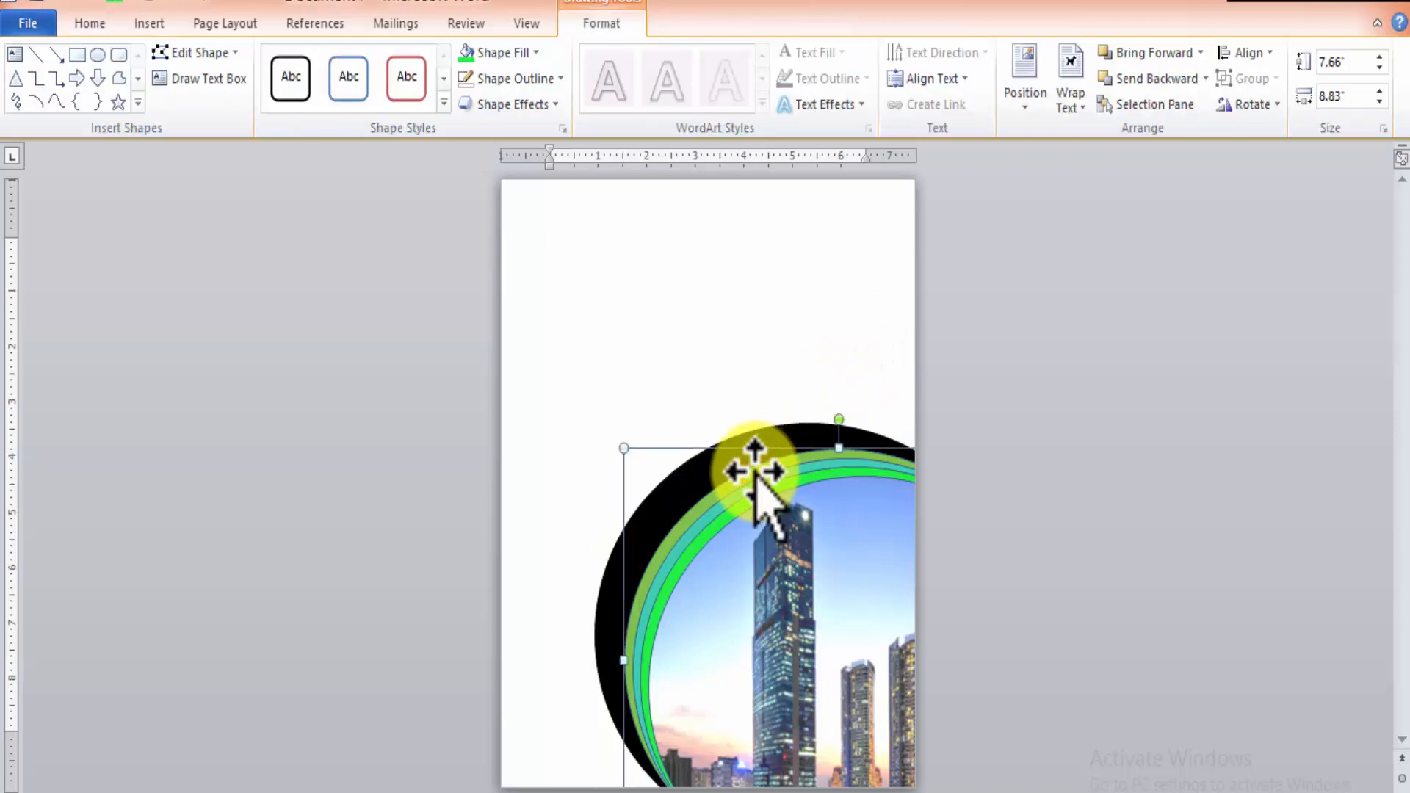
pyautogui.moveTo(752, 470); pyautogui.dragTo(741, 459)
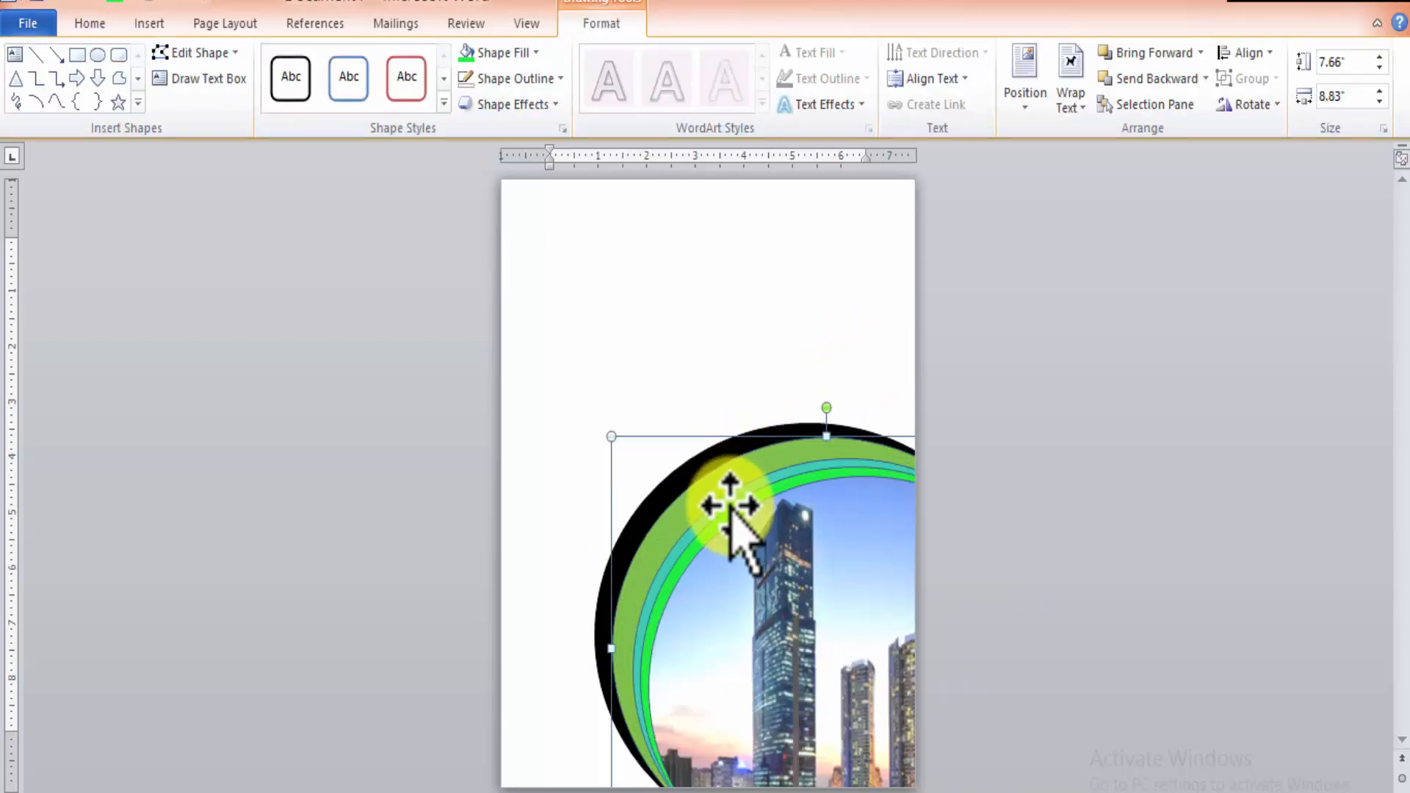
pyautogui.moveTo(711, 509)
pyautogui.mouseDown()
pyautogui.moveTo(707, 495)
pyautogui.moveTo(727, 497)
pyautogui.mouseUp()
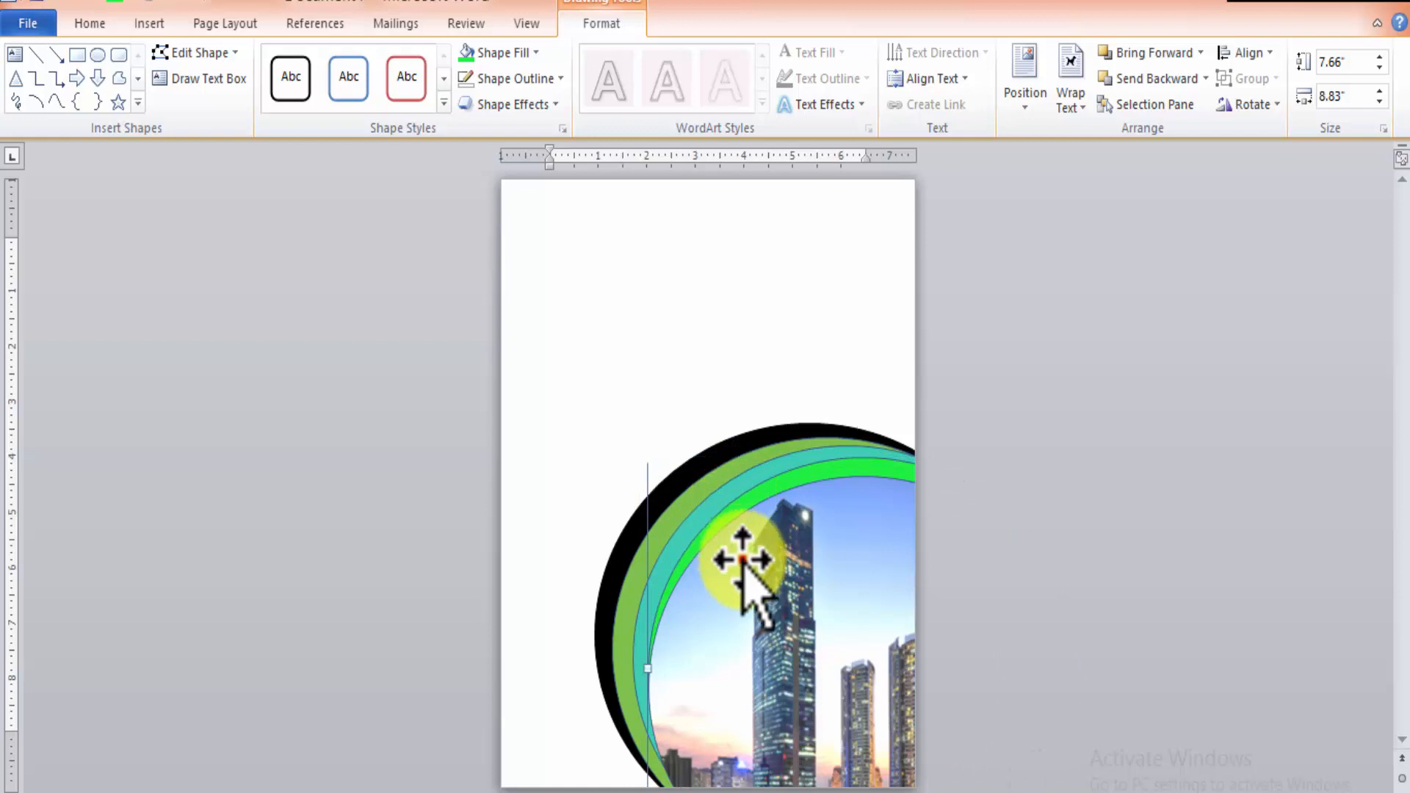
pyautogui.moveTo(746, 560)
pyautogui.mouseDown()
pyautogui.moveTo(784, 560)
pyautogui.moveTo(764, 563)
pyautogui.mouseUp()
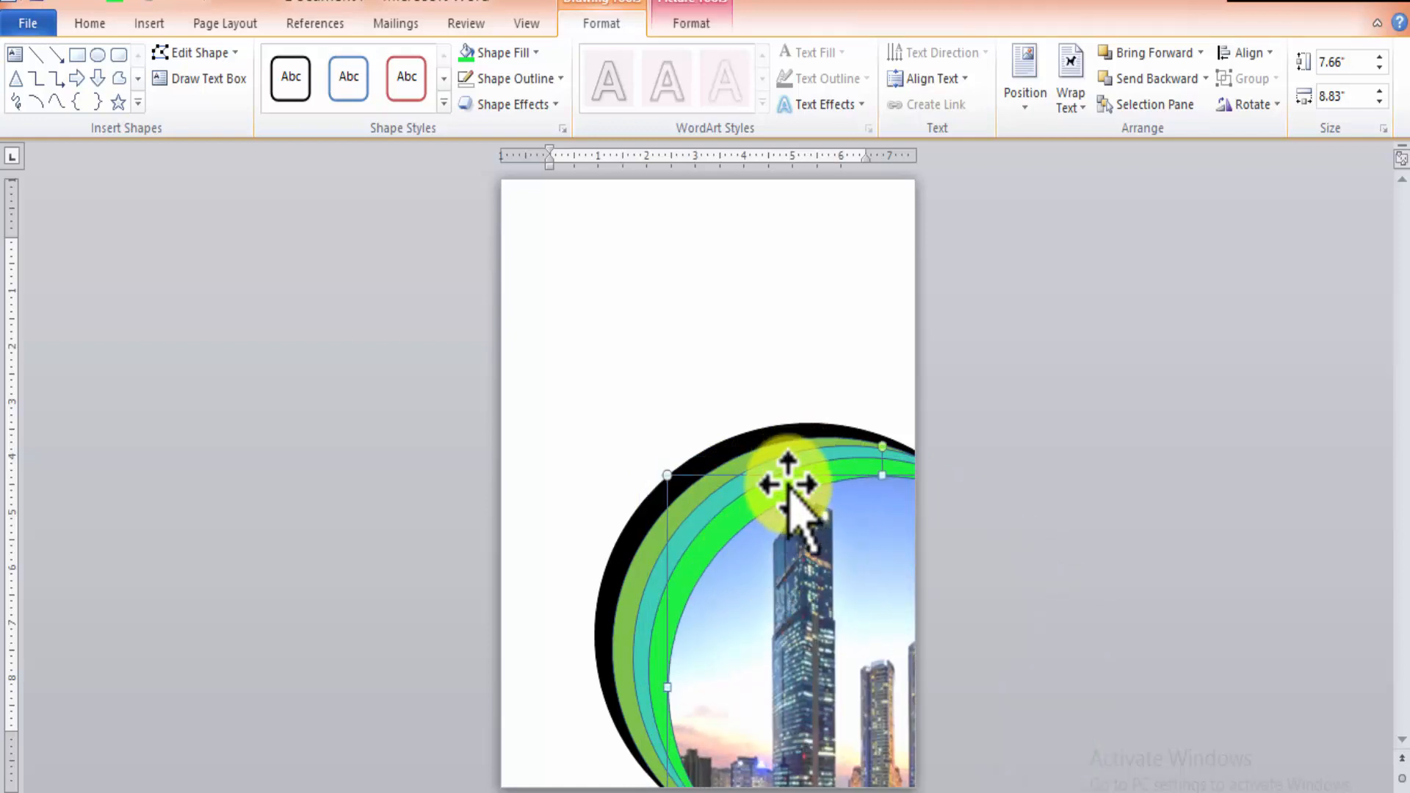
# Remove the outlines from all five ovals by applying No Outline.
pyautogui.keyDown('shift'); pyautogui.click(646, 681); pyautogui.keyUp('shift')
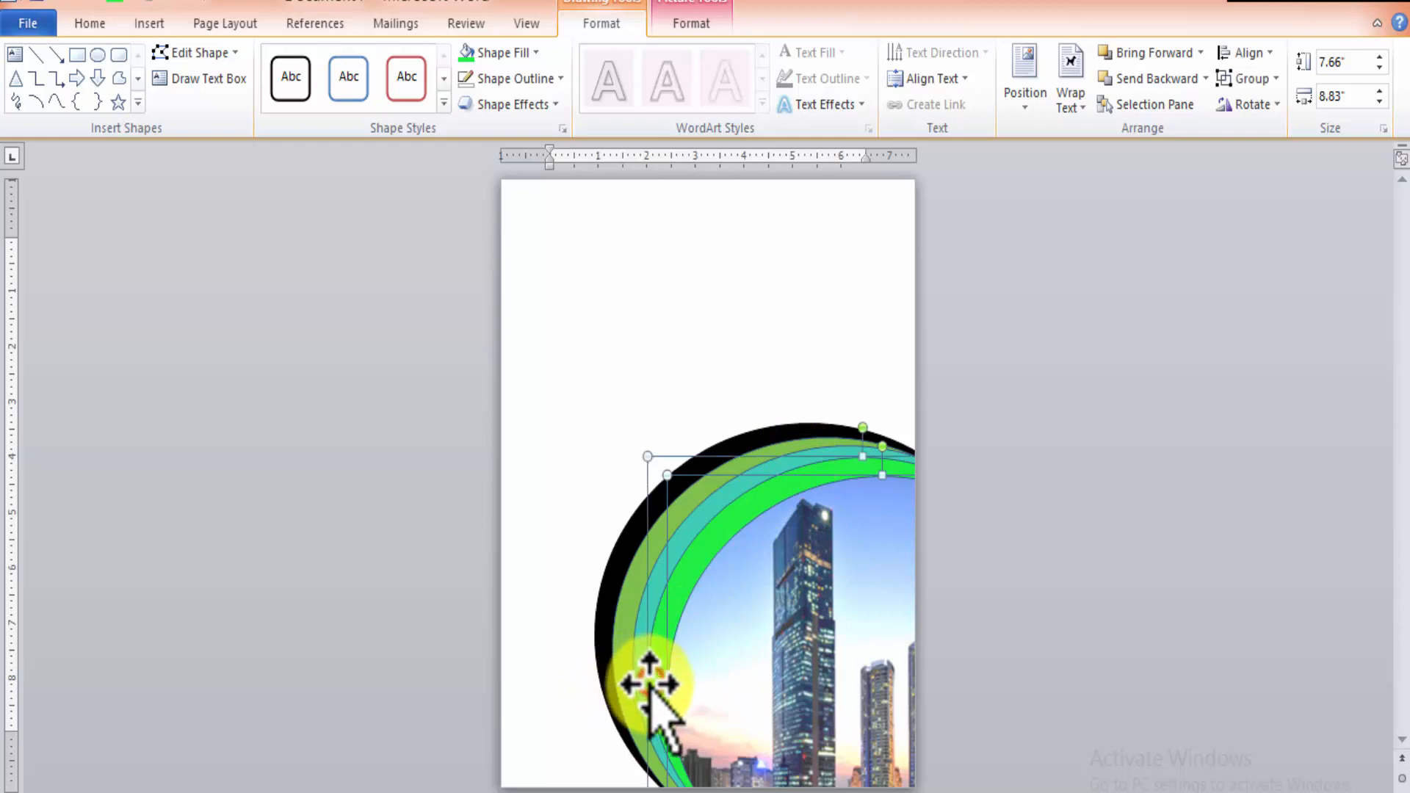
pyautogui.keyDown('shift'); pyautogui.click(607, 676); pyautogui.keyUp('shift')
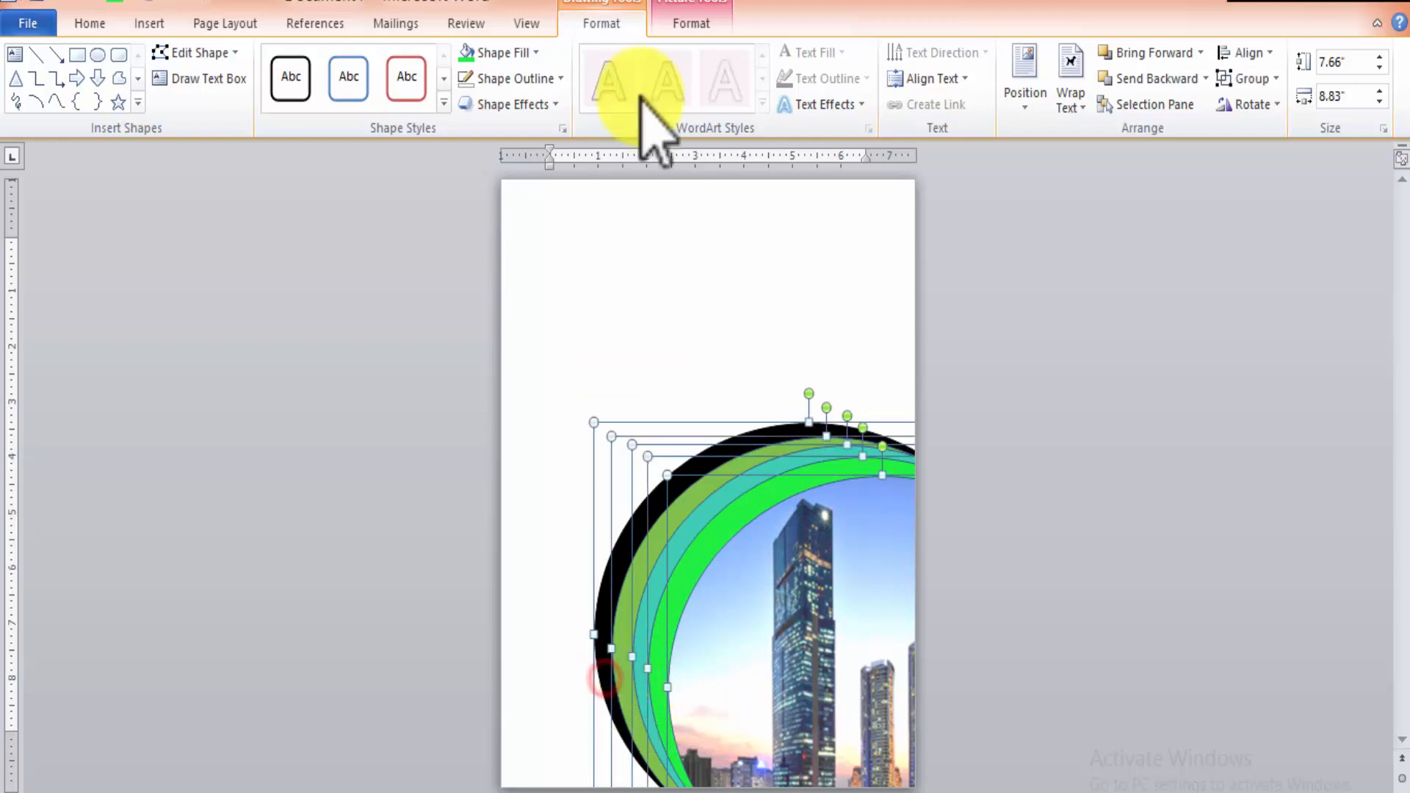
pyautogui.click(537, 51)
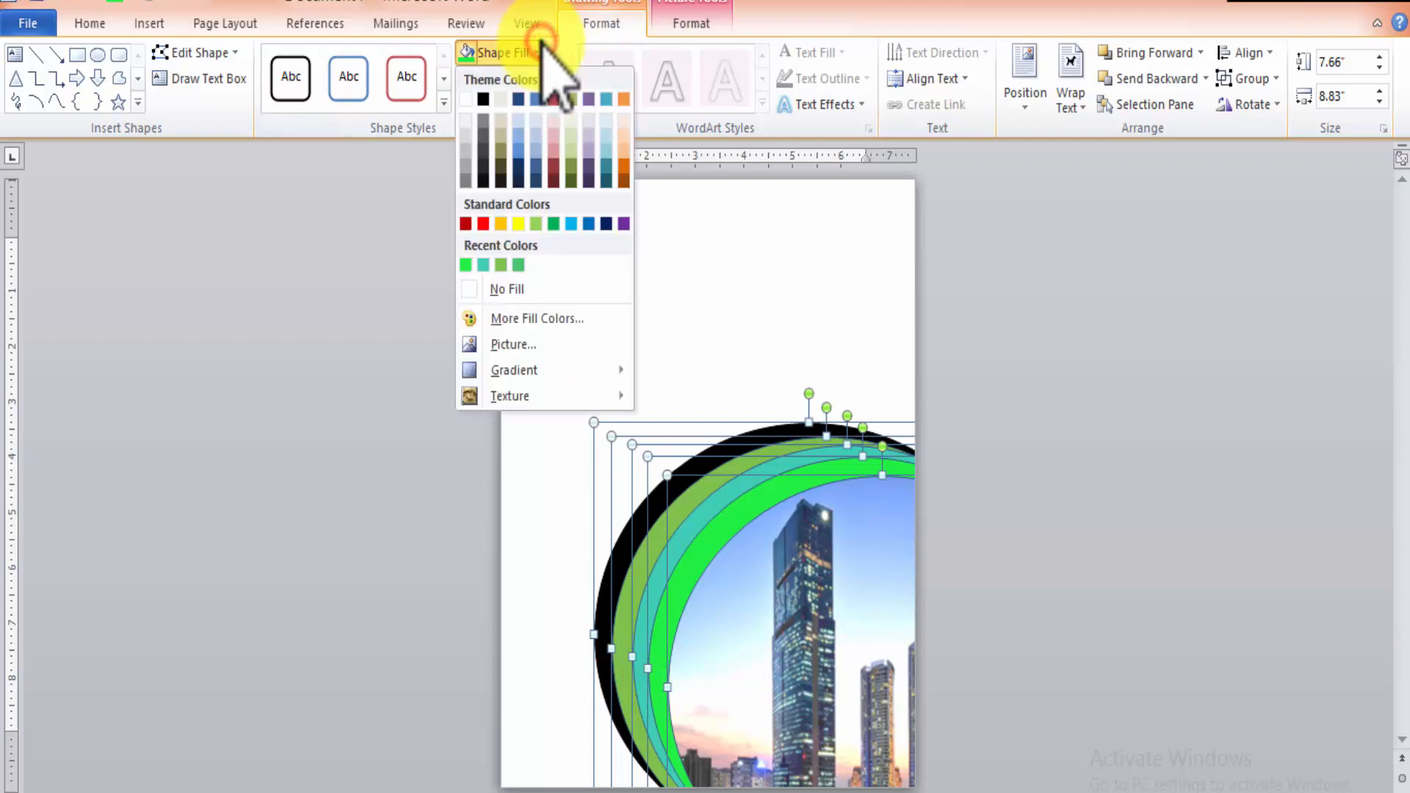
pyautogui.click(749, 252)
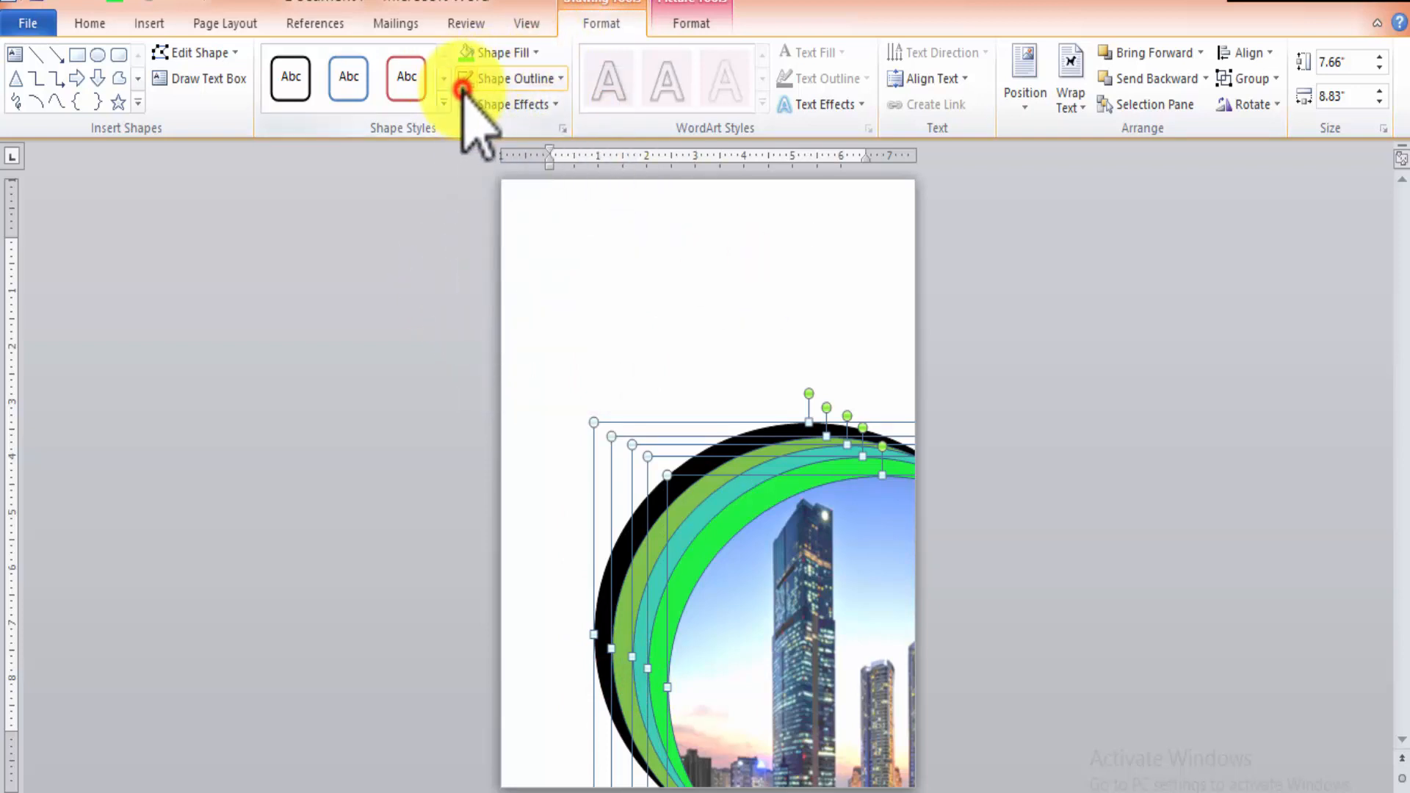
pyautogui.click(562, 78)
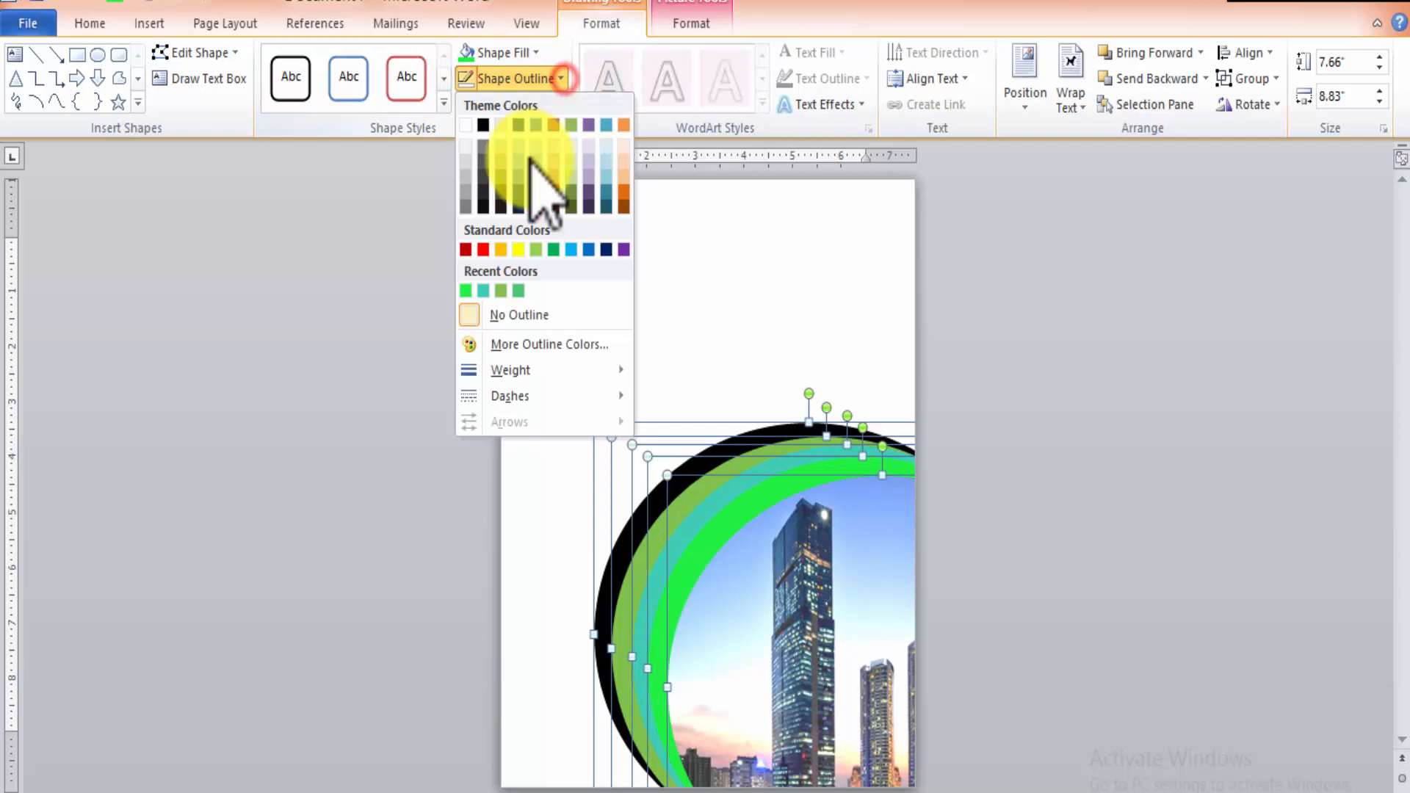
pyautogui.click(497, 318)
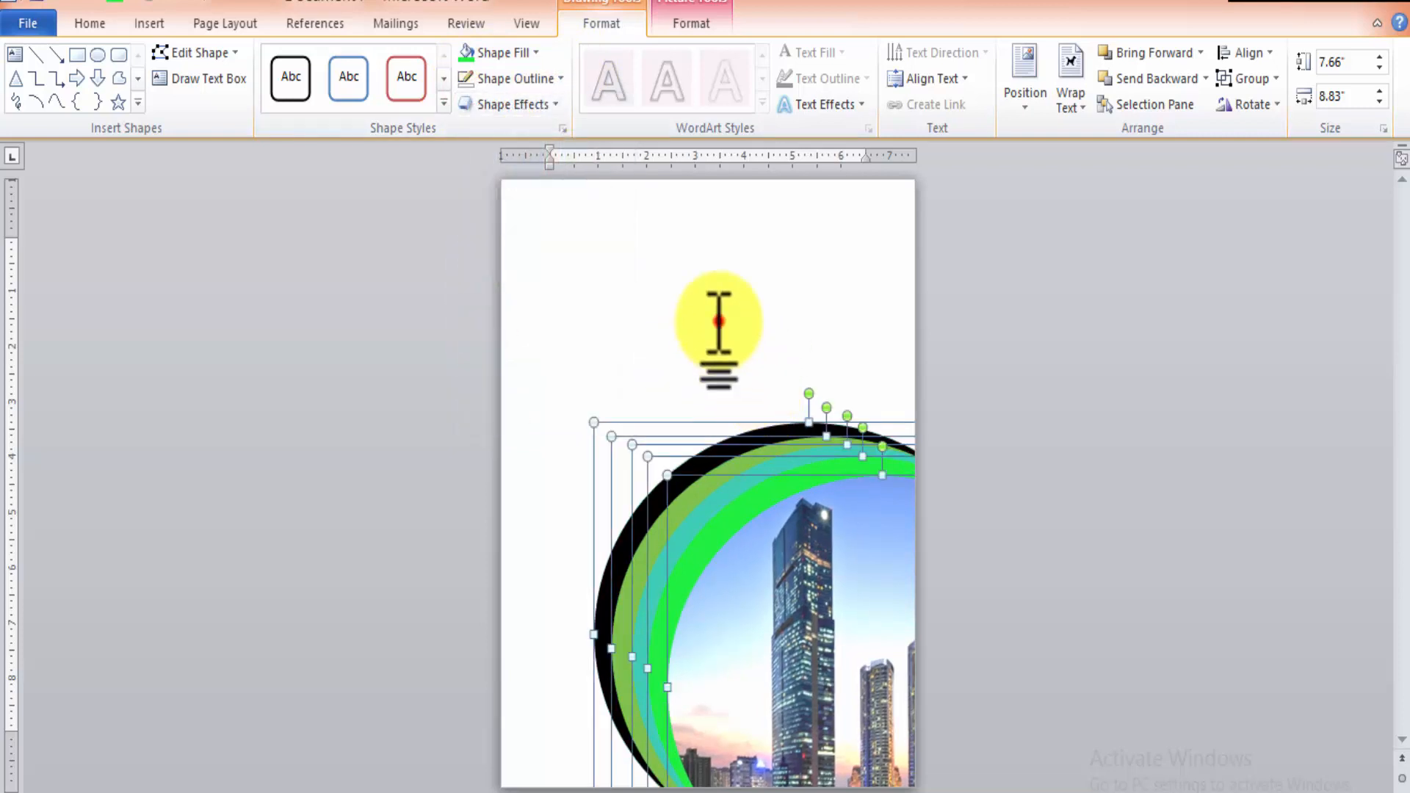
# Draw a narrow vertical rectangle about 0.51" wide along the page's left edge and extend it to about 11.74" high.
pyautogui.click(718, 321)
pyautogui.click(121, 18)
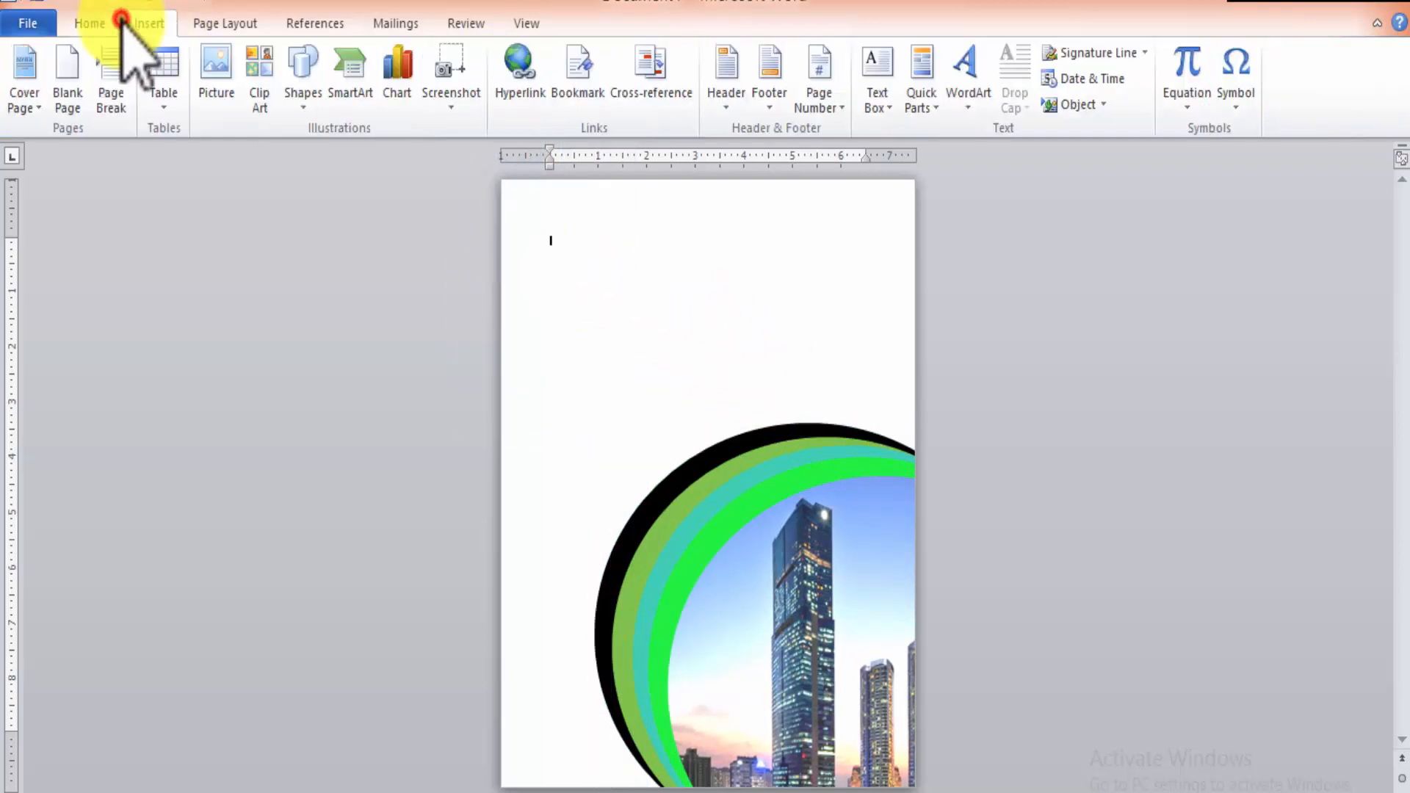
pyautogui.click(303, 109)
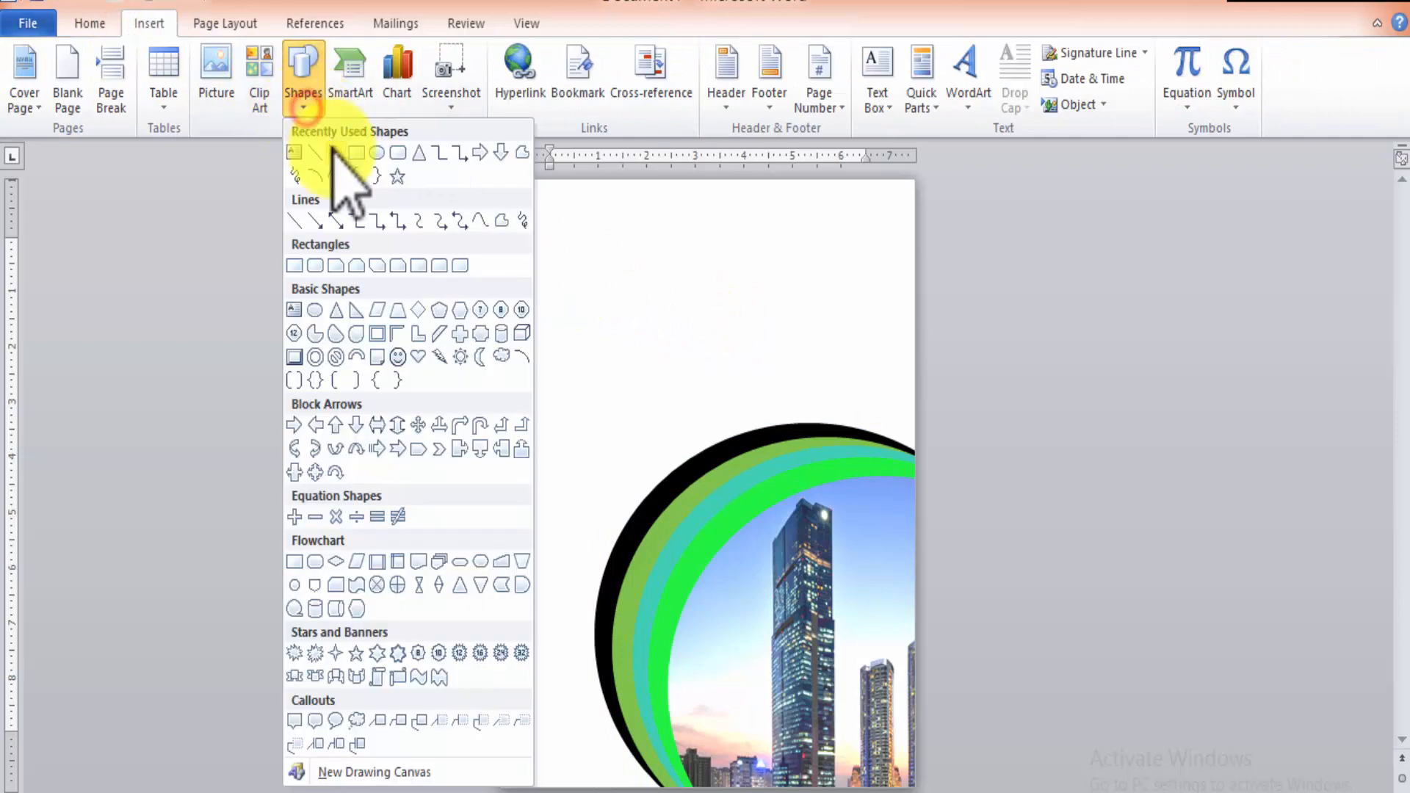
pyautogui.click(354, 154)
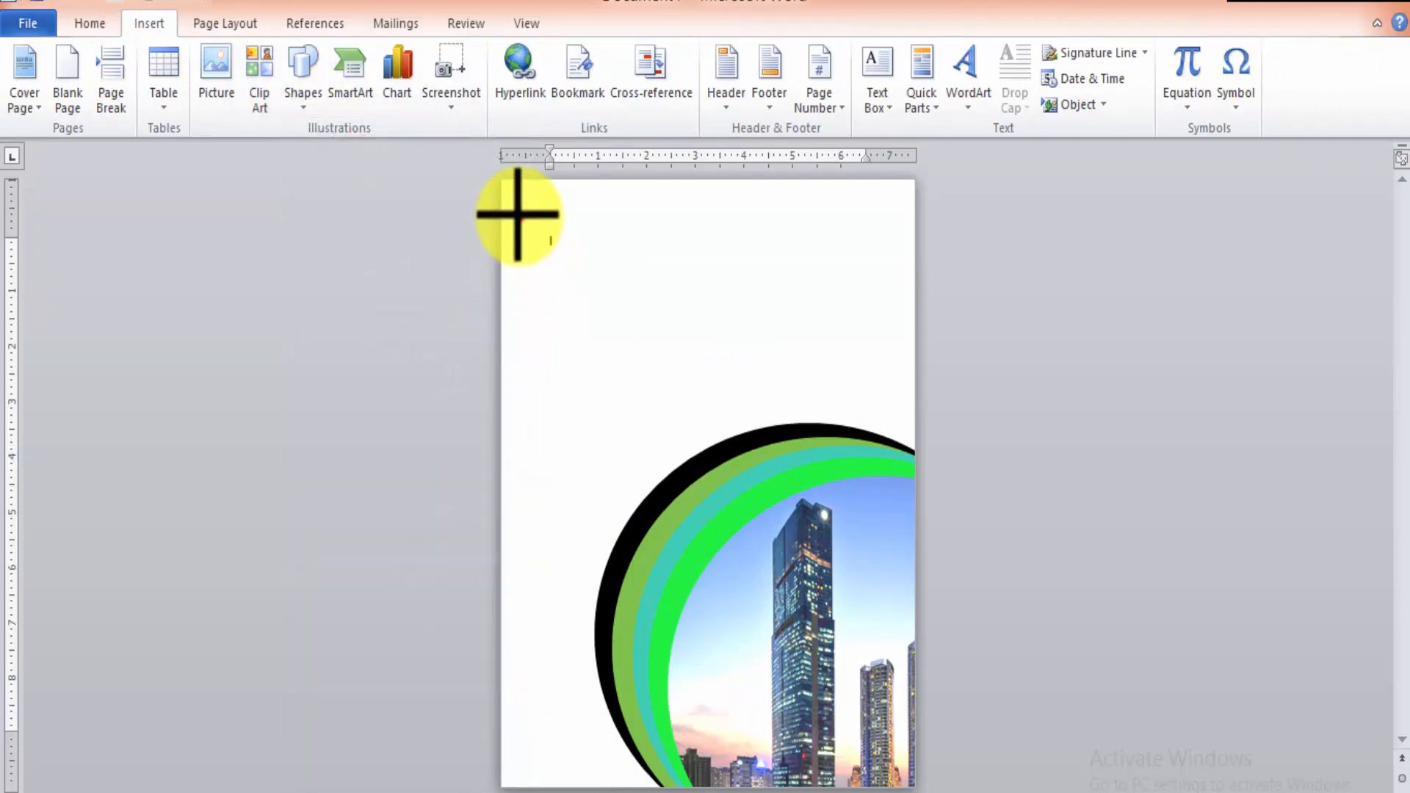
pyautogui.moveTo(518, 215)
pyautogui.mouseDown()
pyautogui.moveTo(556, 767)
pyautogui.moveTo(545, 780)
pyautogui.mouseUp()
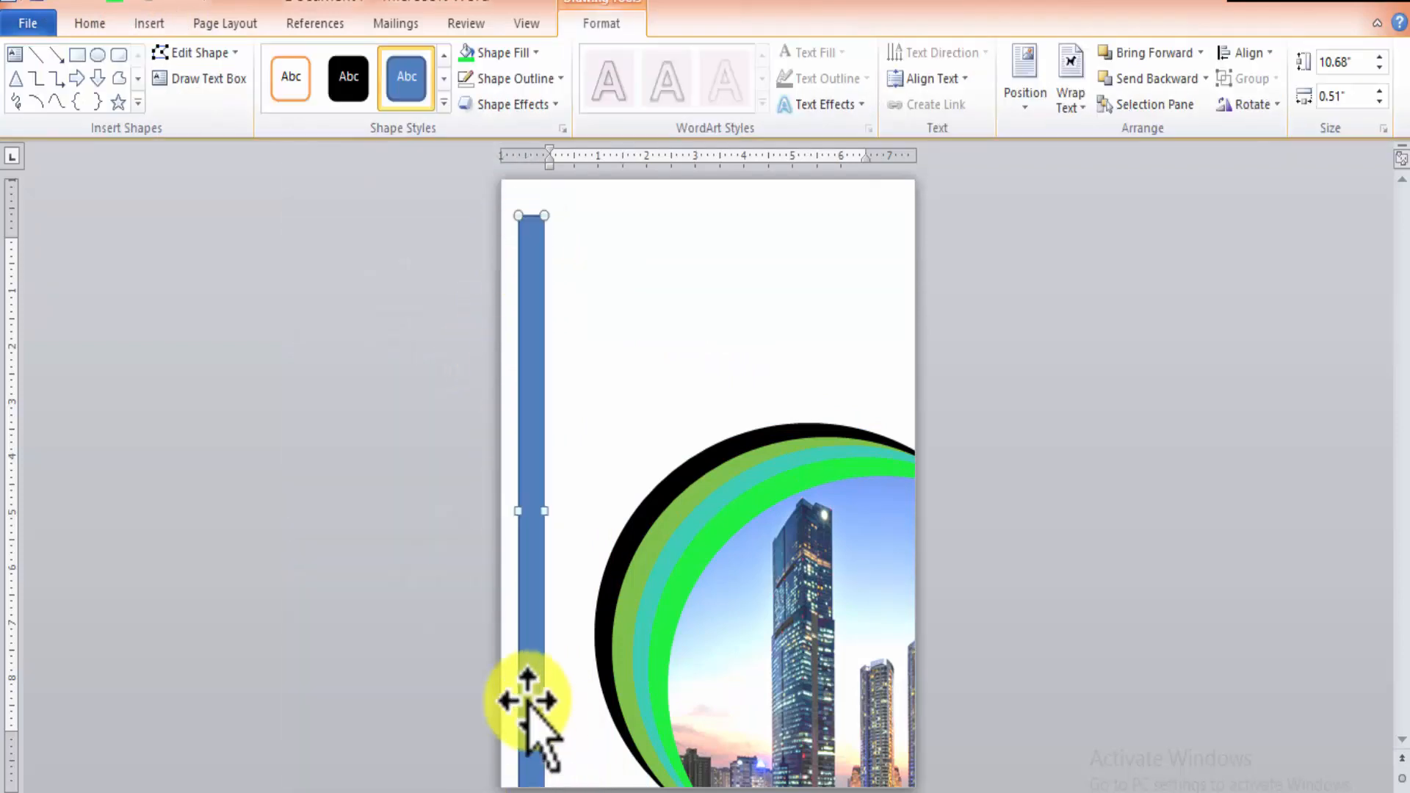
pyautogui.moveTo(520, 696); pyautogui.dragTo(505, 701)
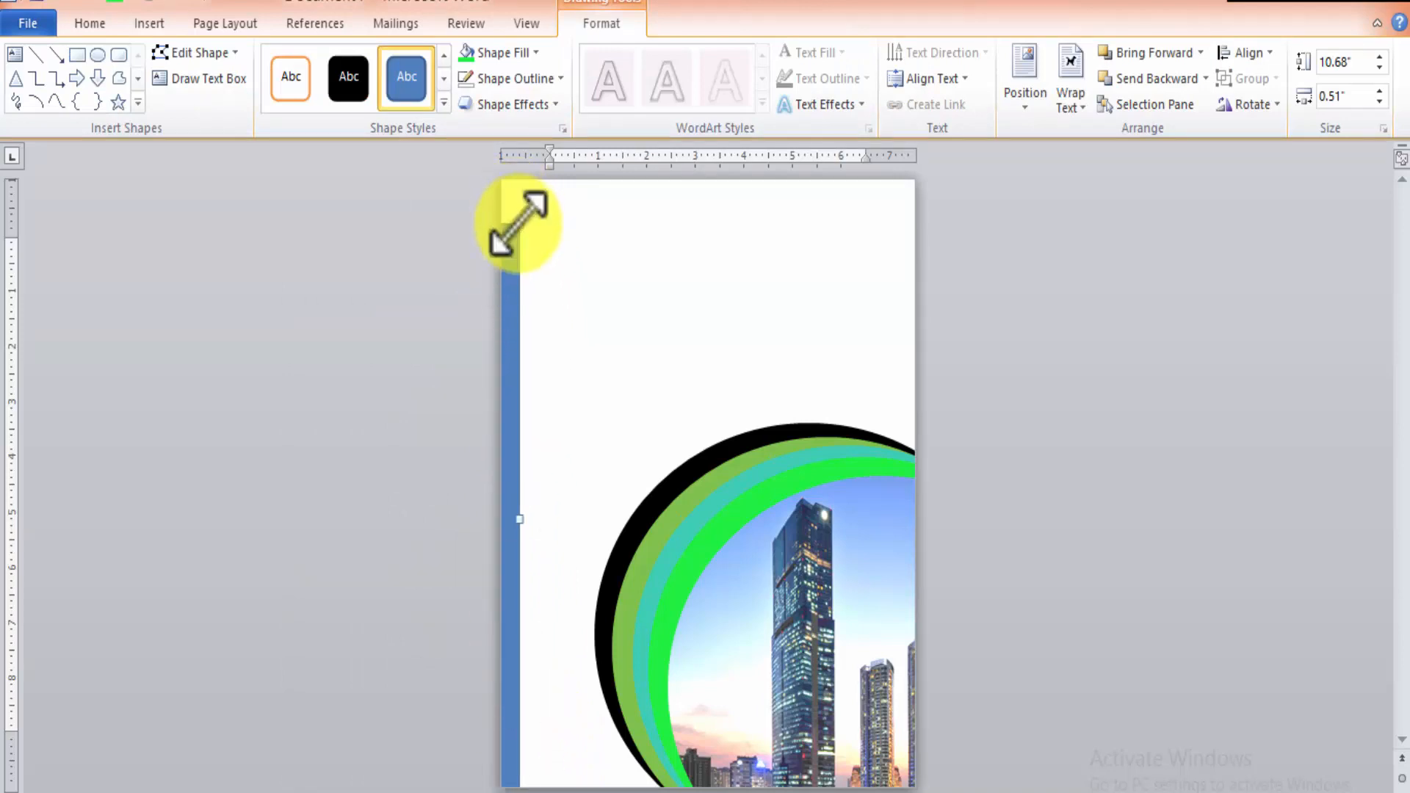
pyautogui.moveTo(519, 224); pyautogui.dragTo(522, 165)
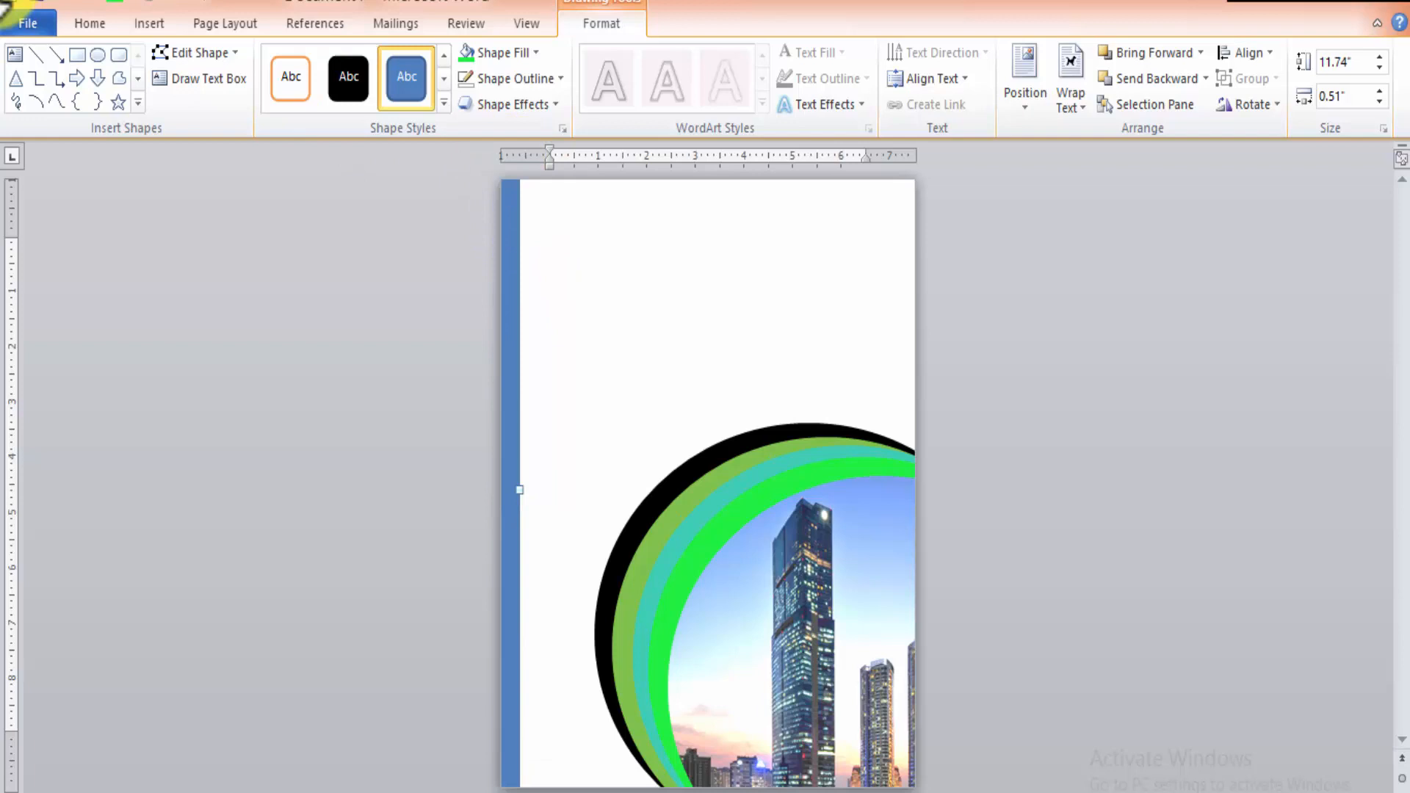
# Draw a horizontal rectangle about 0.49" high and 12.34" wide and place it along the page's top edge.
pyautogui.click(77, 55)
pyautogui.moveTo(583, 205); pyautogui.dragTo(1178, 180)
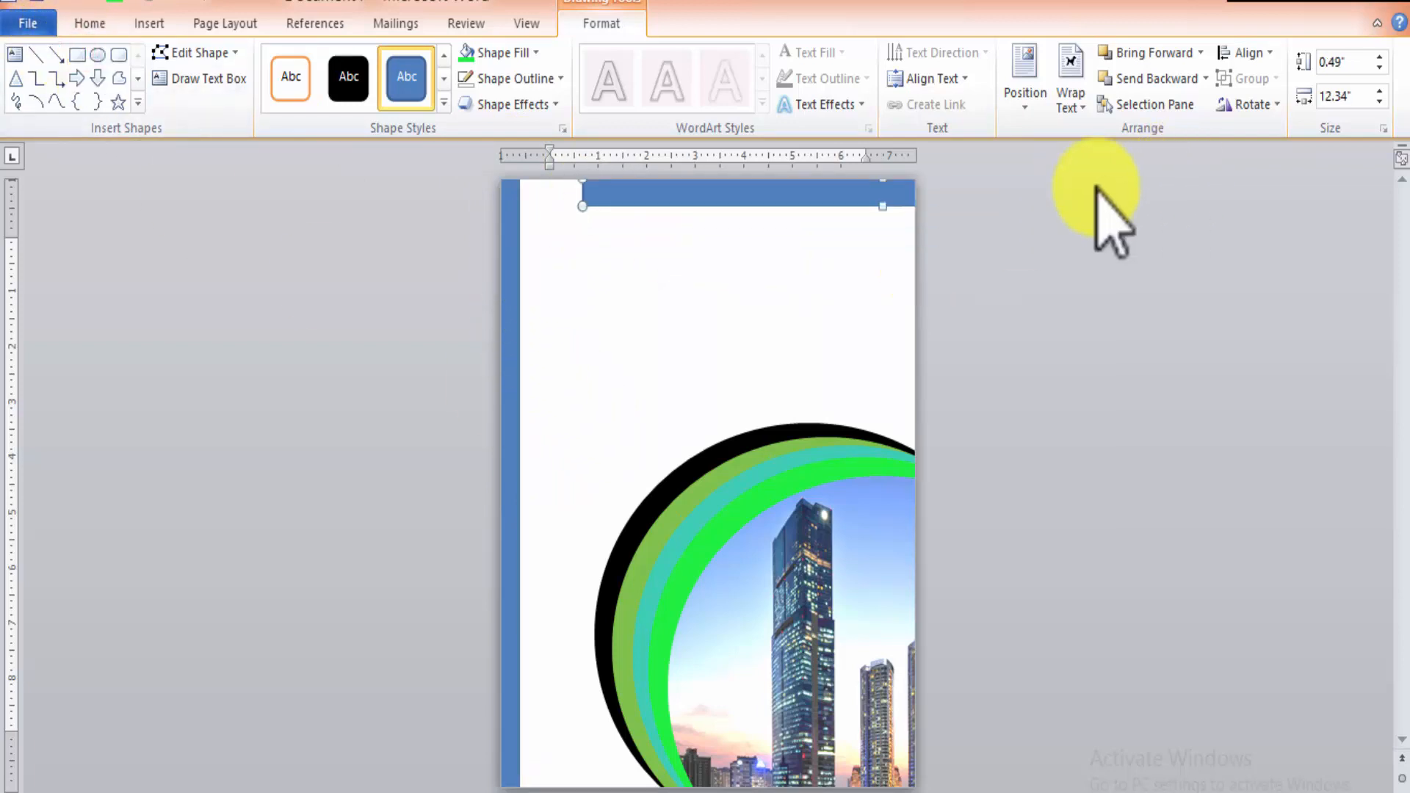
pyautogui.moveTo(821, 192); pyautogui.dragTo(716, 182)
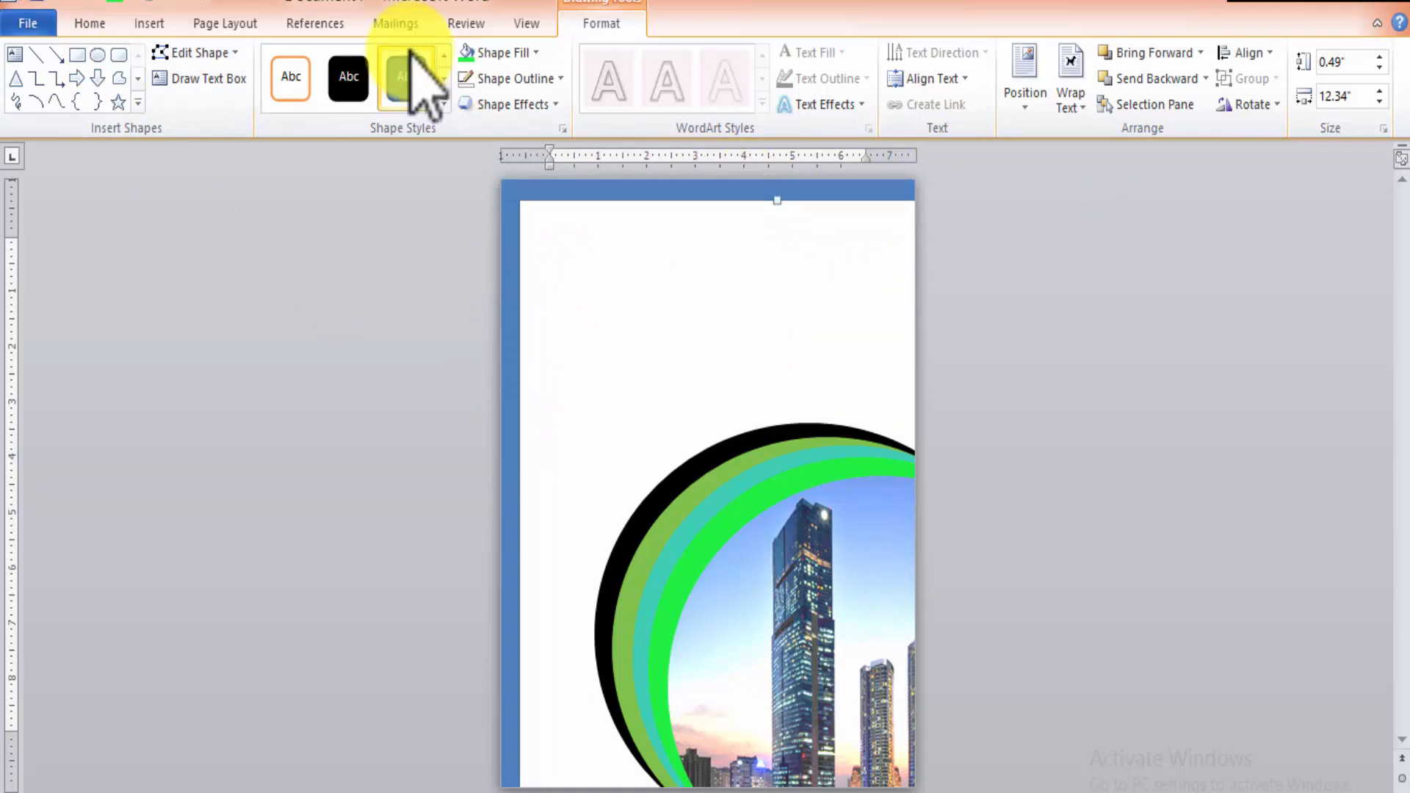
# Fill the horizontal and vertical edge bars with the bright green of the innermost ring.
pyautogui.click(470, 55)
pyautogui.click(519, 346)
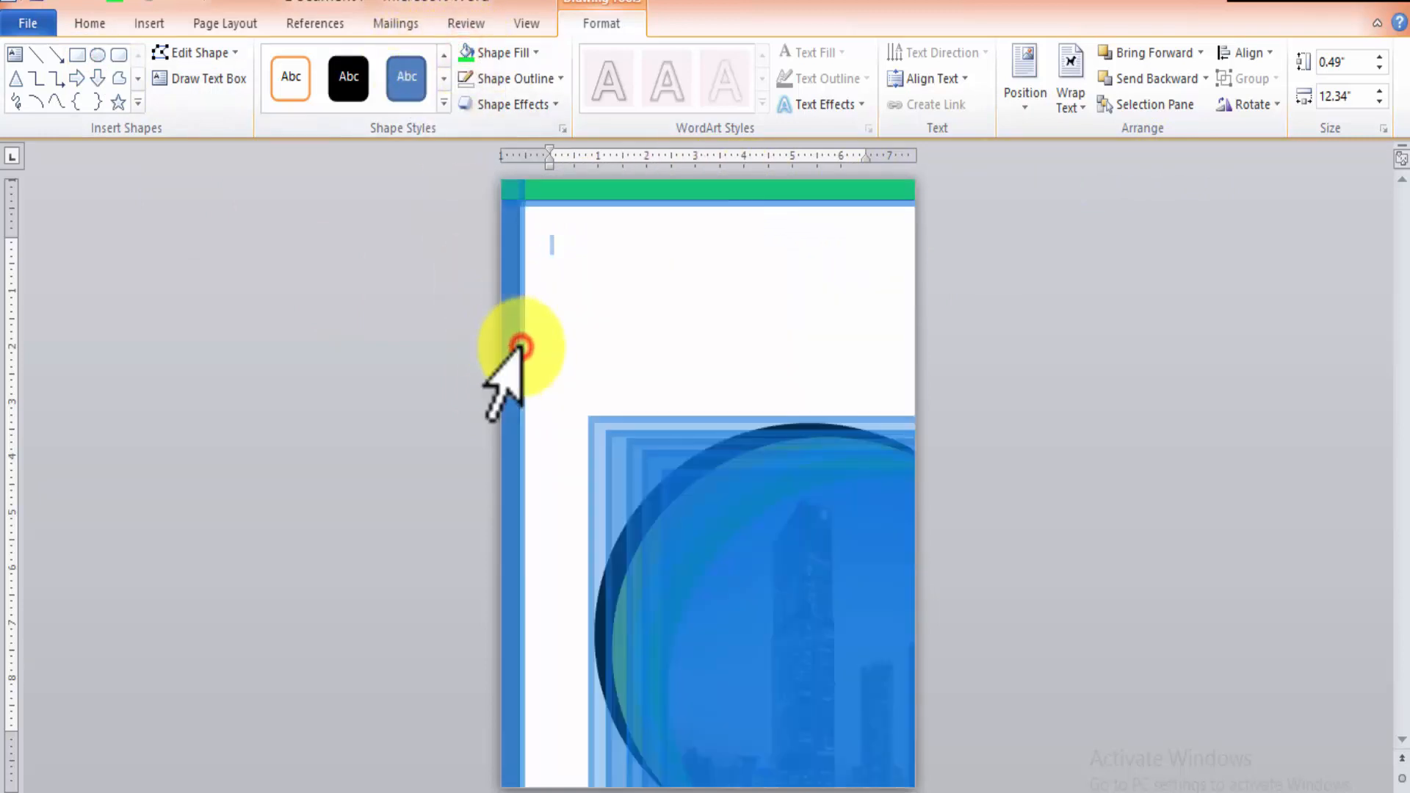
pyautogui.click(868, 288)
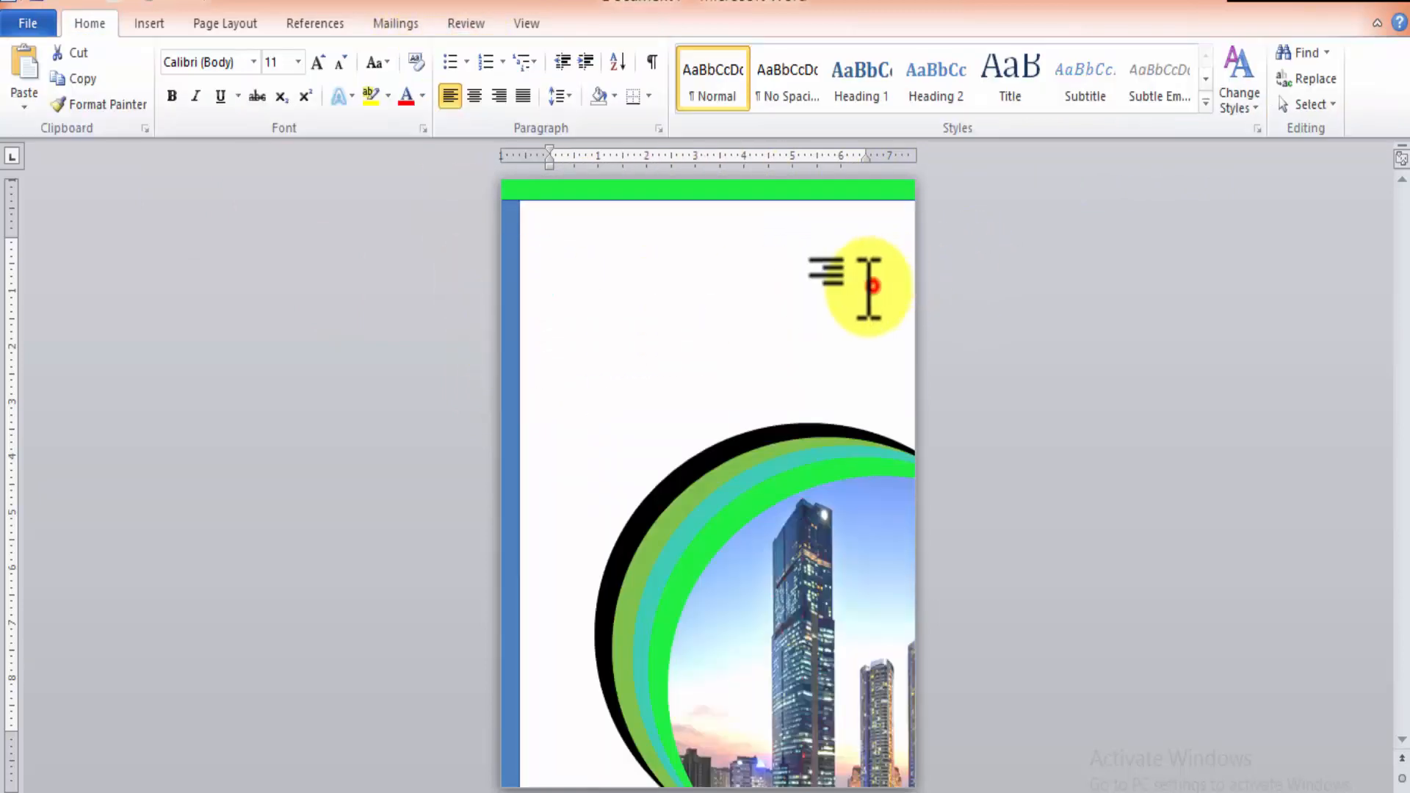
pyautogui.click(505, 313)
pyautogui.click(602, 23)
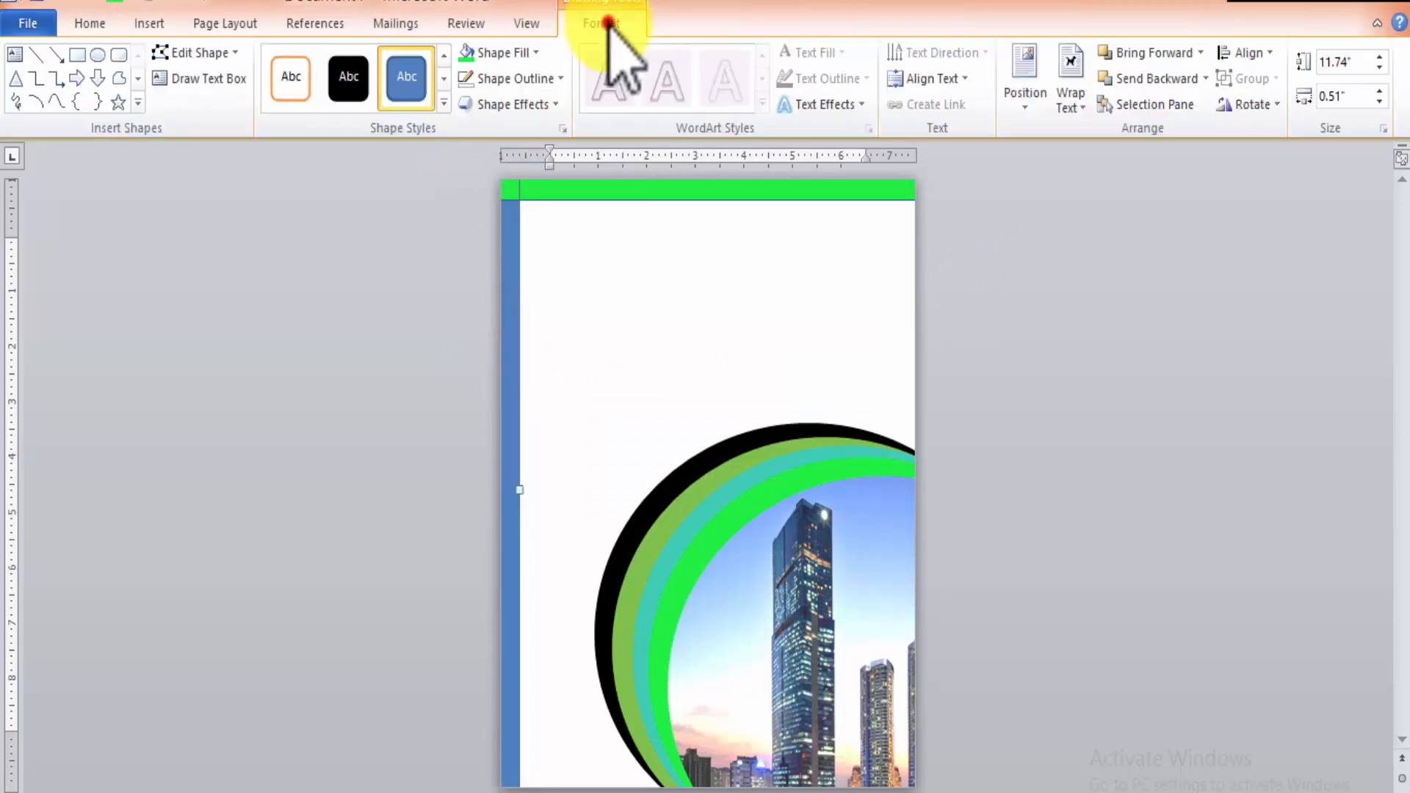
pyautogui.click(520, 57)
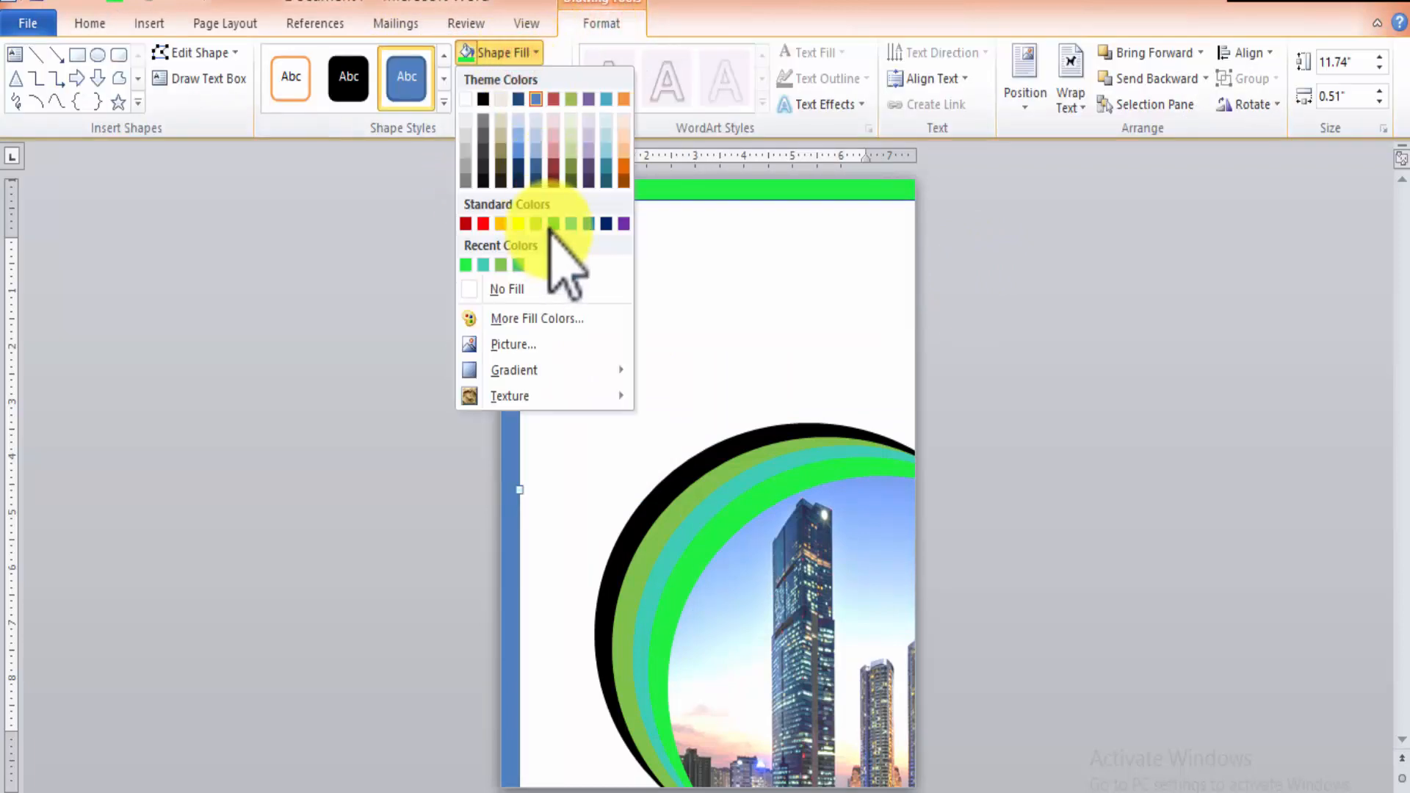
pyautogui.click(464, 57)
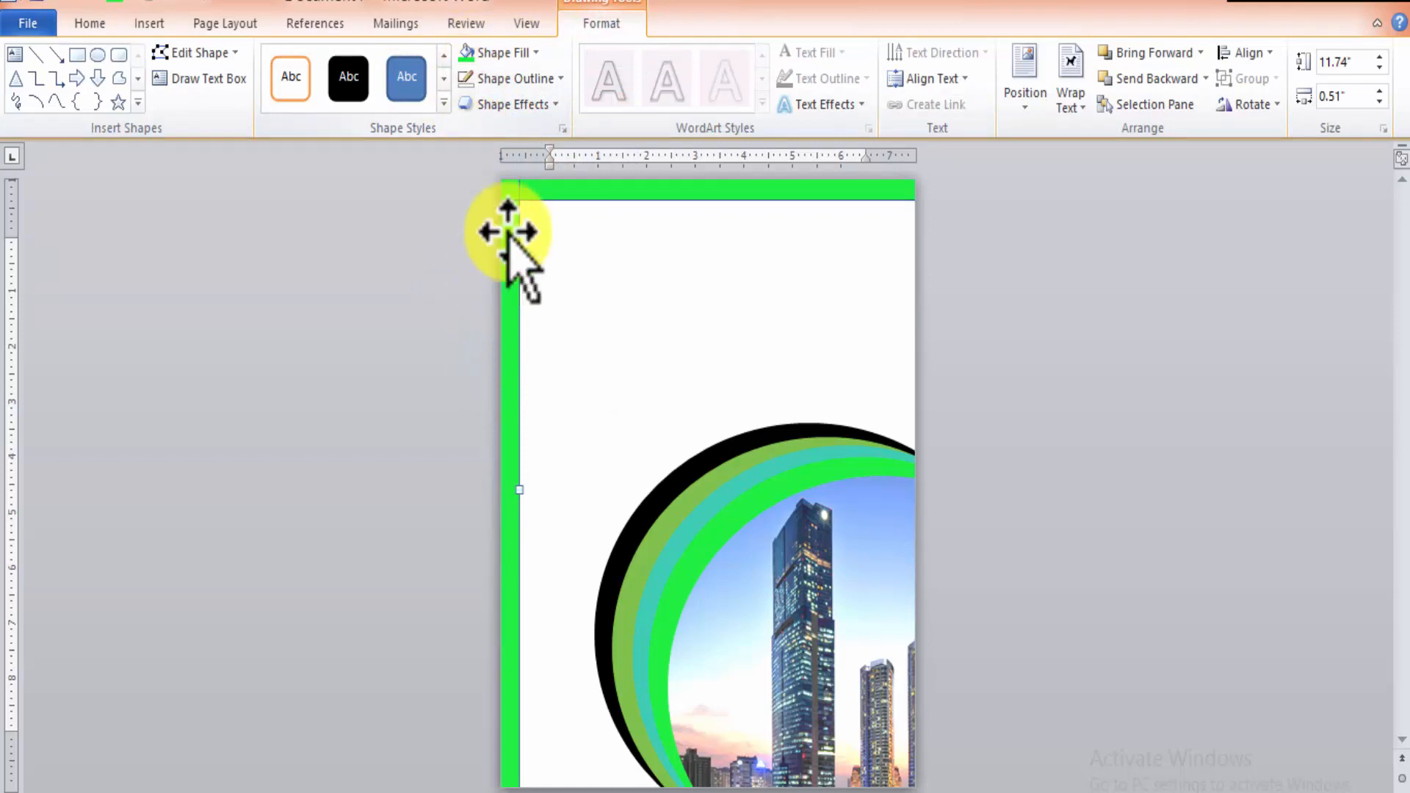
# Remove the outlines from the vertical and horizontal green bars.
pyautogui.click(464, 75)
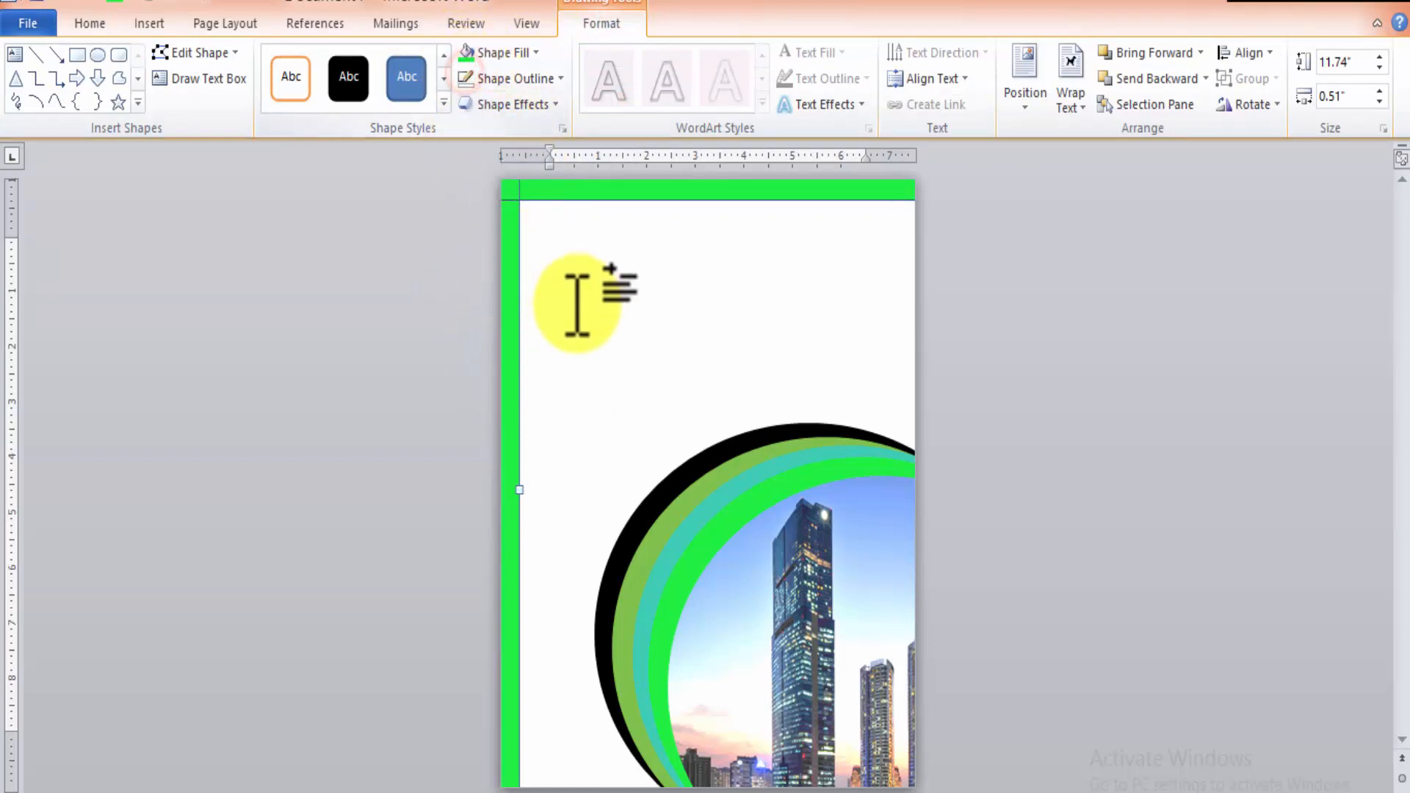
pyautogui.click(586, 195)
pyautogui.click(464, 77)
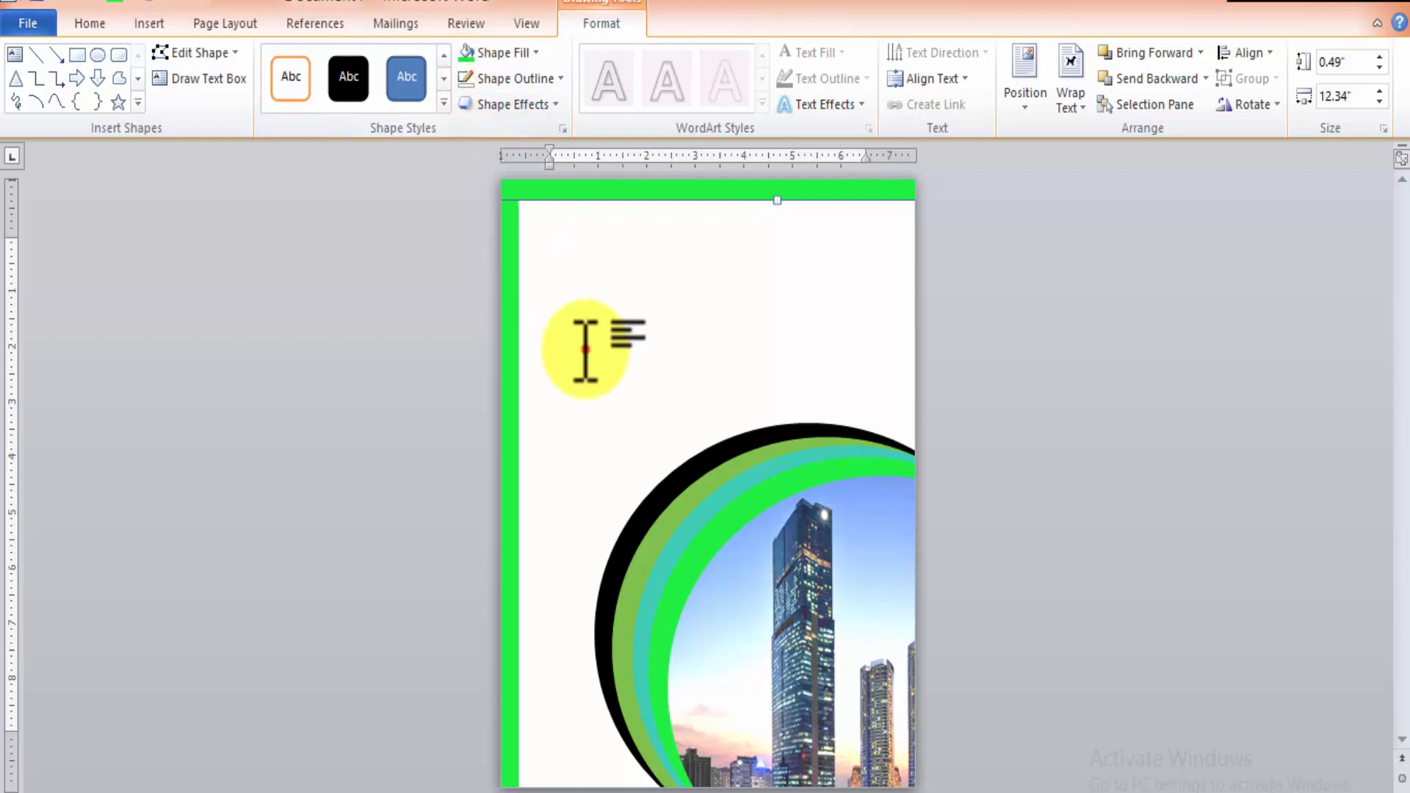
pyautogui.click(585, 349)
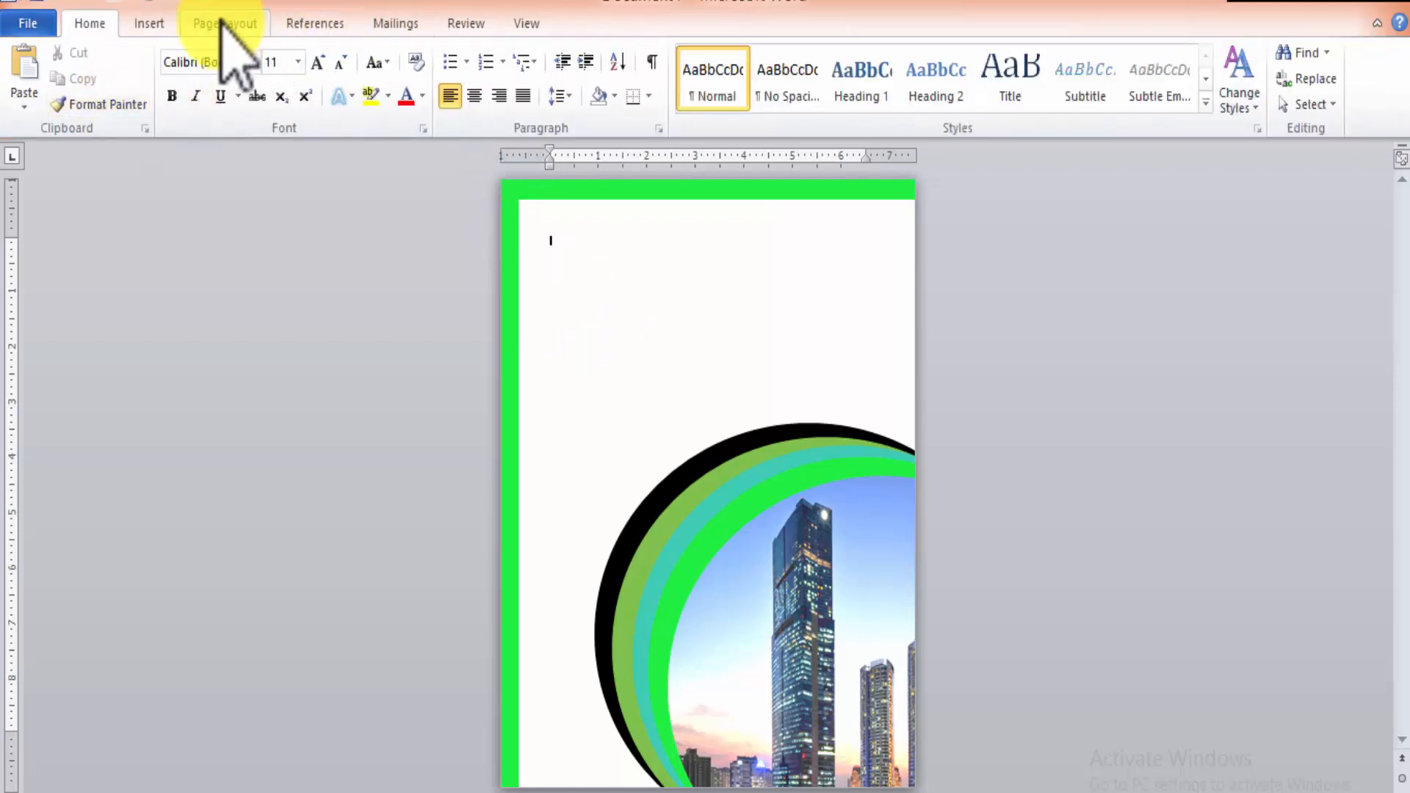
# Draw an oval about 2.43" high and 3.23" wide over the rings' upper-left edge, and make it white without an outline.
pyautogui.click(148, 24)
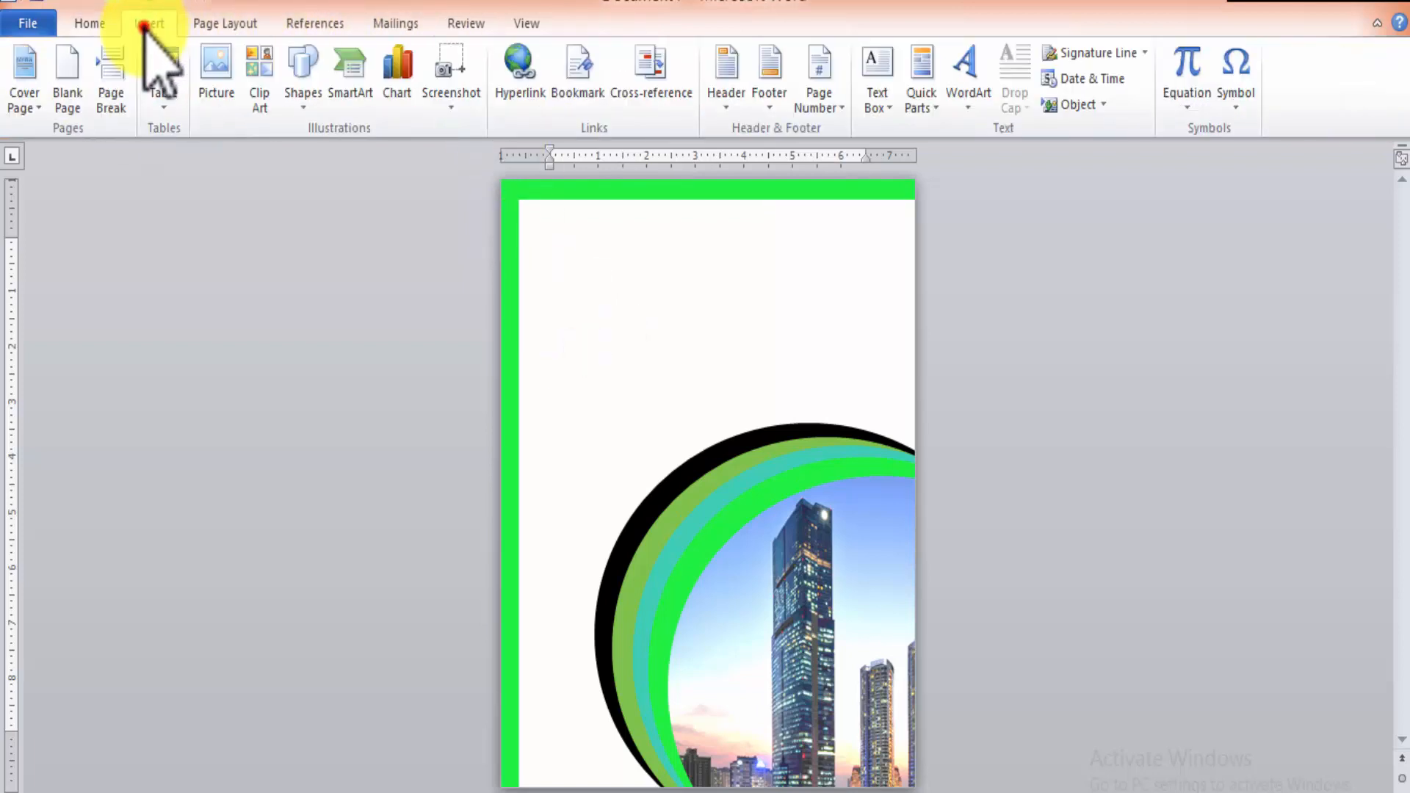
pyautogui.click(297, 75)
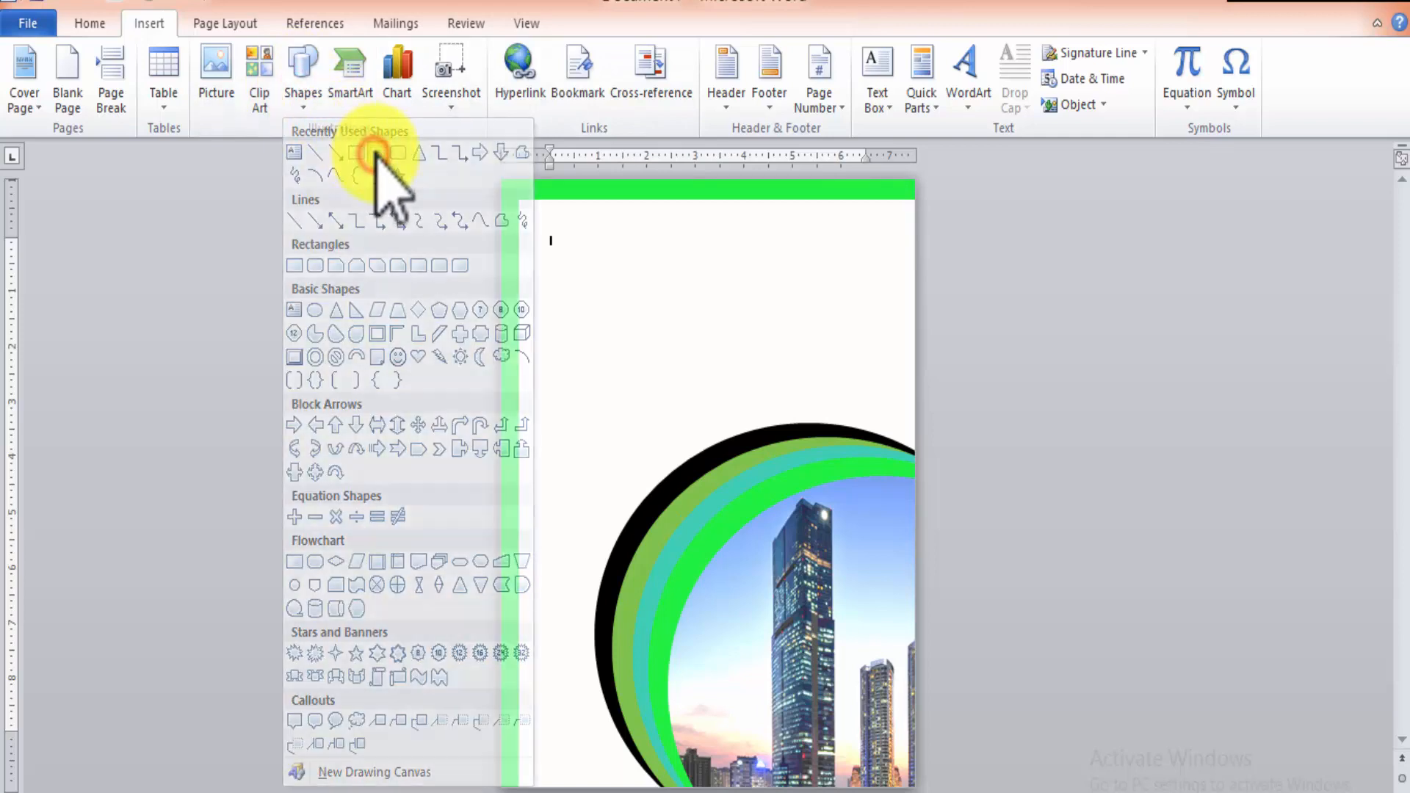
pyautogui.click(376, 152)
pyautogui.moveTo(581, 409); pyautogui.dragTo(740, 545)
pyautogui.moveTo(668, 470); pyautogui.dragTo(627, 470)
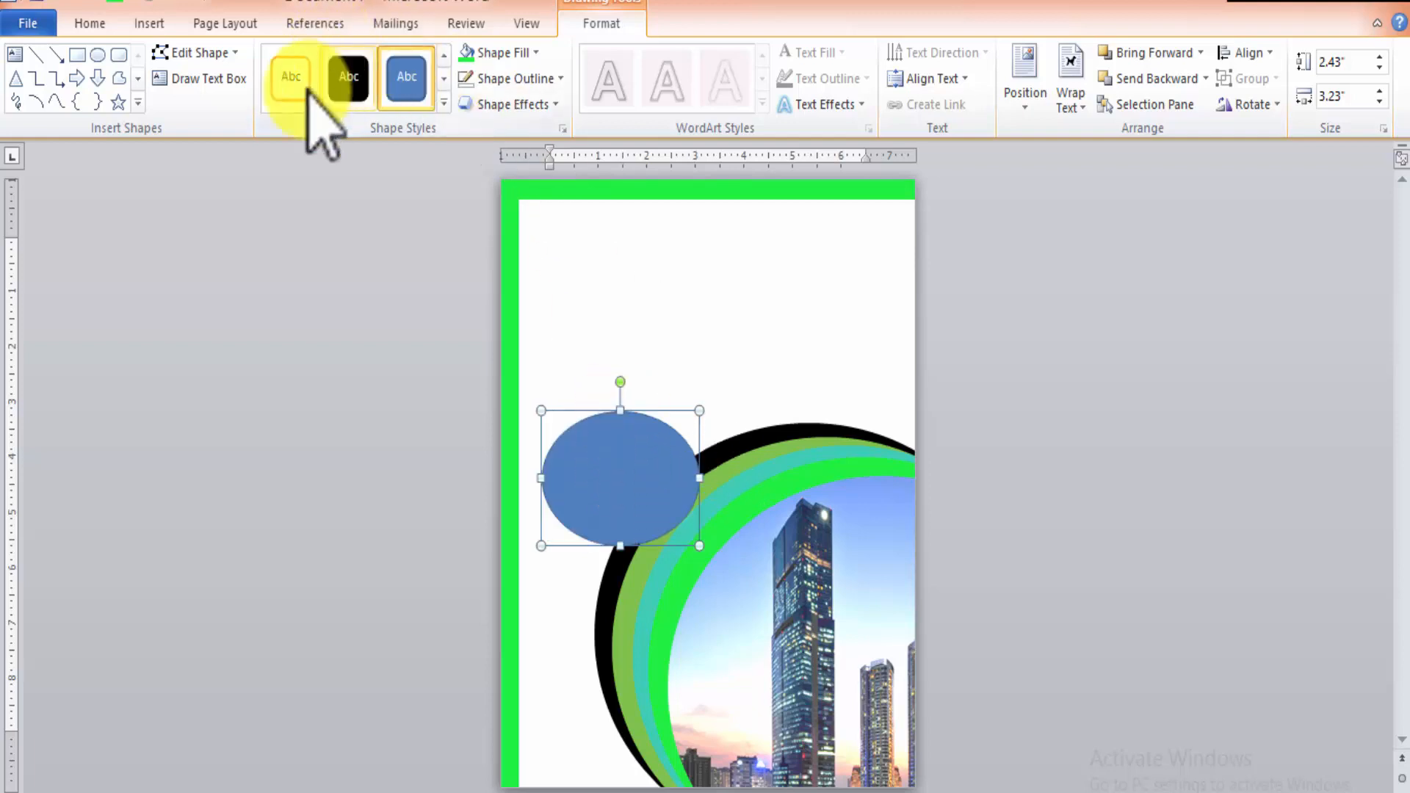
pyautogui.click(297, 87)
pyautogui.click(466, 87)
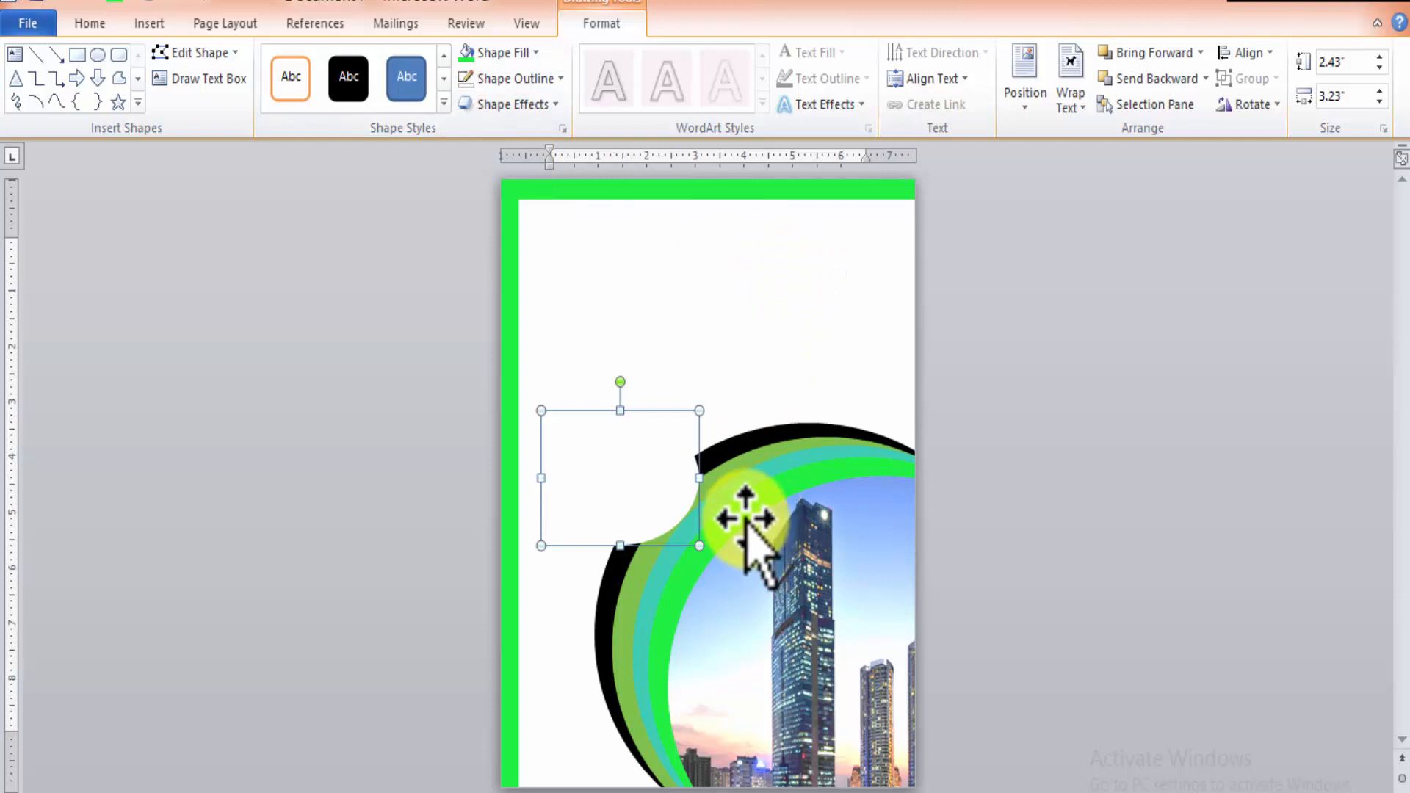
# Enlarge the five layered ovals together to about 9.53" high and 9.91" wide, and raise the white oval slightly along the rings.
pyautogui.click(850, 547)
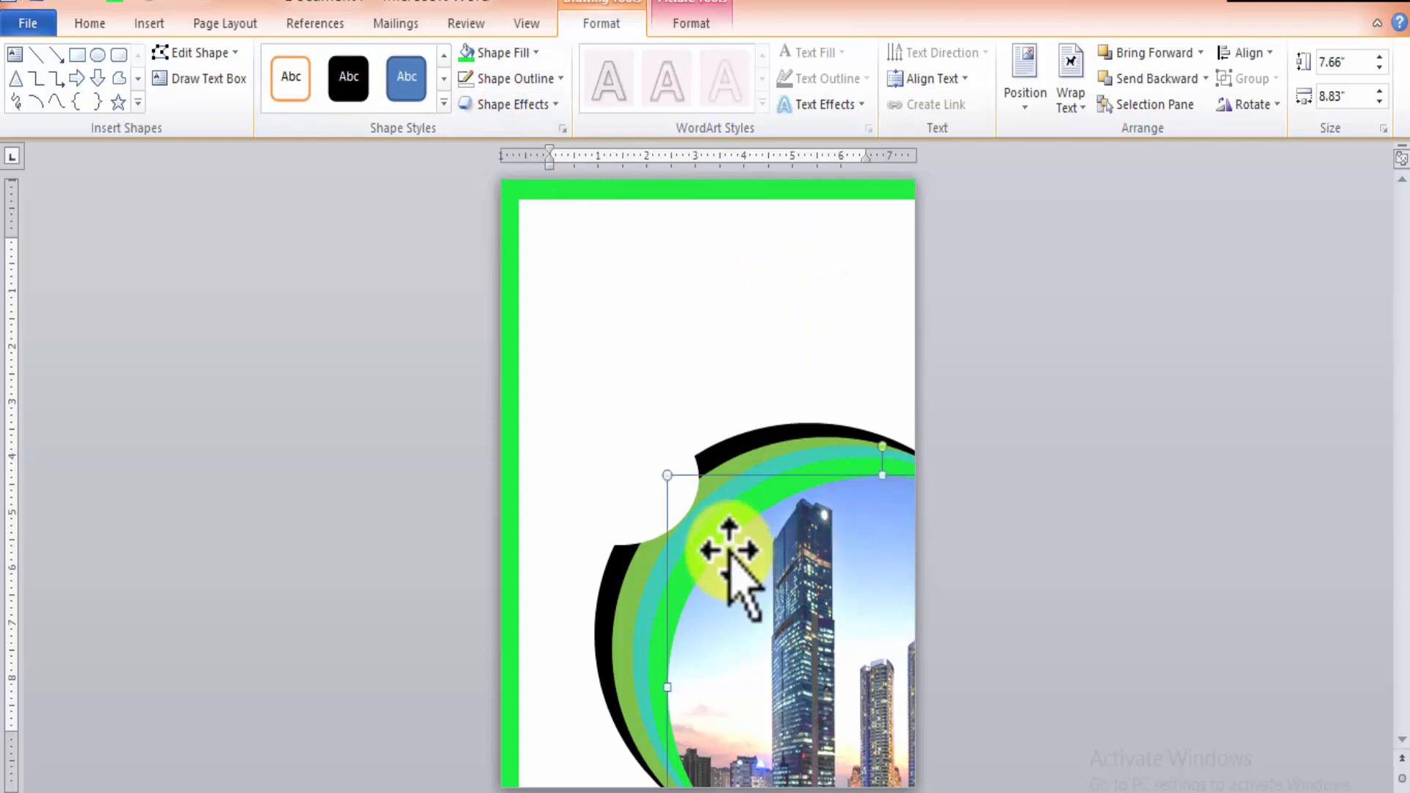
pyautogui.keyDown('shift'); pyautogui.click(626, 681); pyautogui.keyUp('shift')
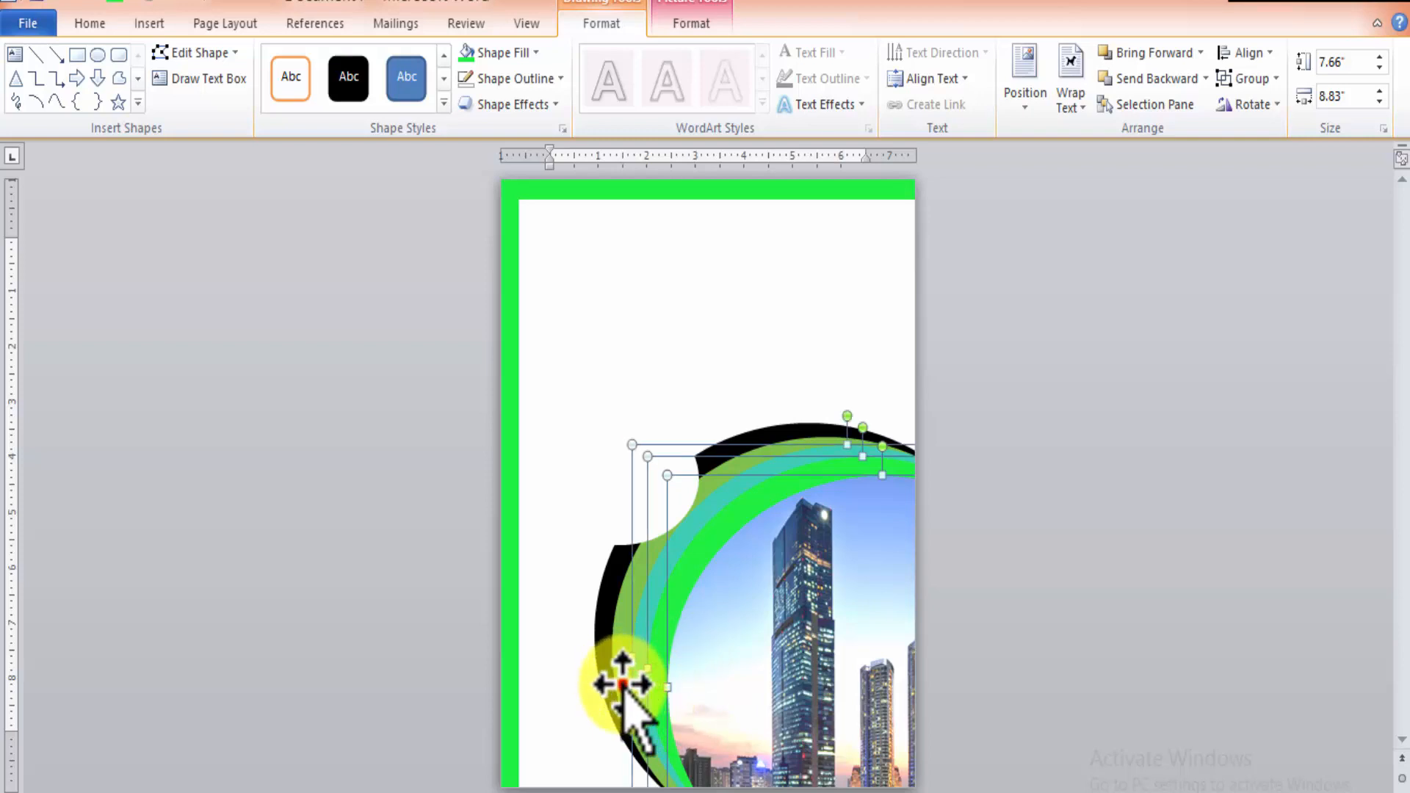
pyautogui.keyDown('shift'); pyautogui.click(622, 684); pyautogui.keyUp('shift')
pyautogui.keyDown('shift'); pyautogui.click(603, 683); pyautogui.keyUp('shift')
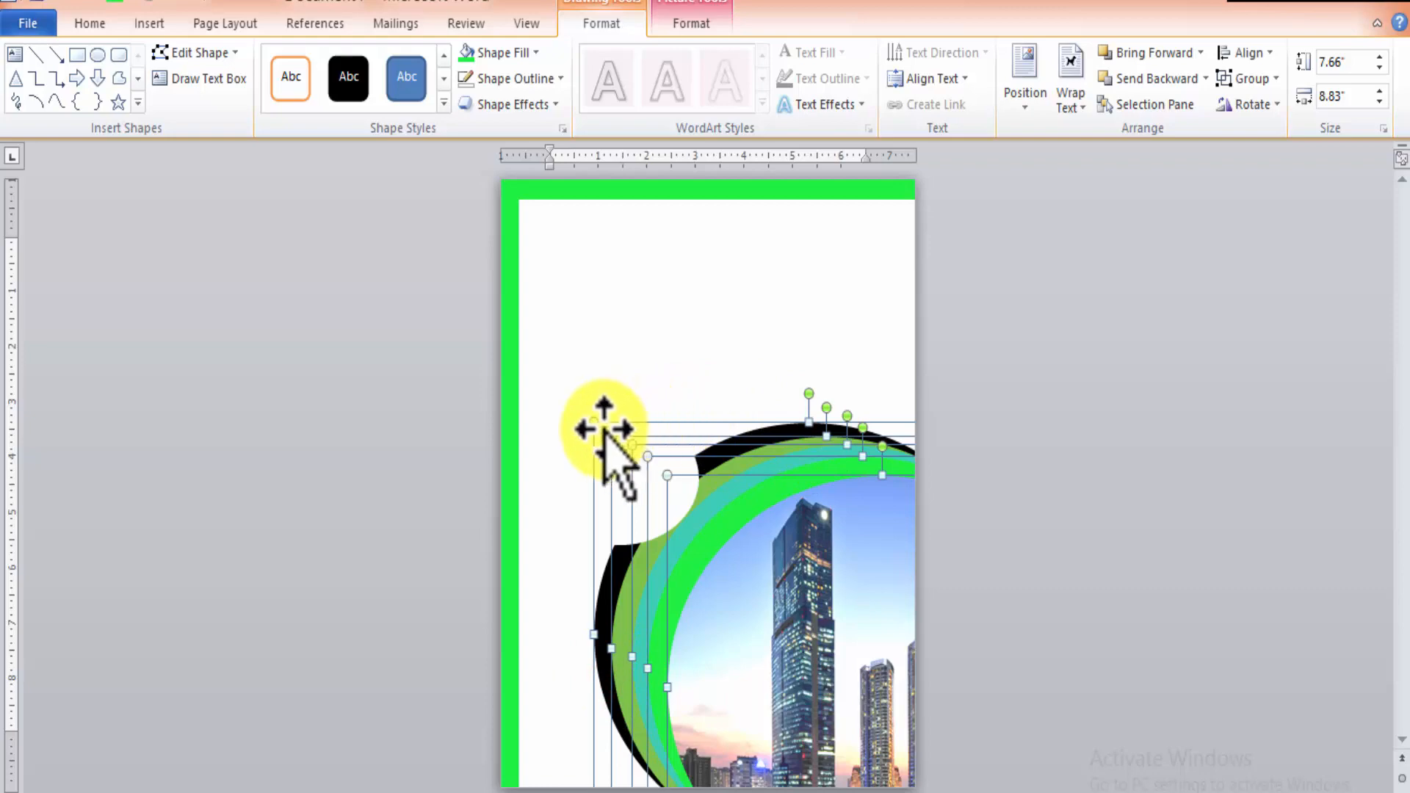
pyautogui.moveTo(574, 406); pyautogui.dragTo(541, 319)
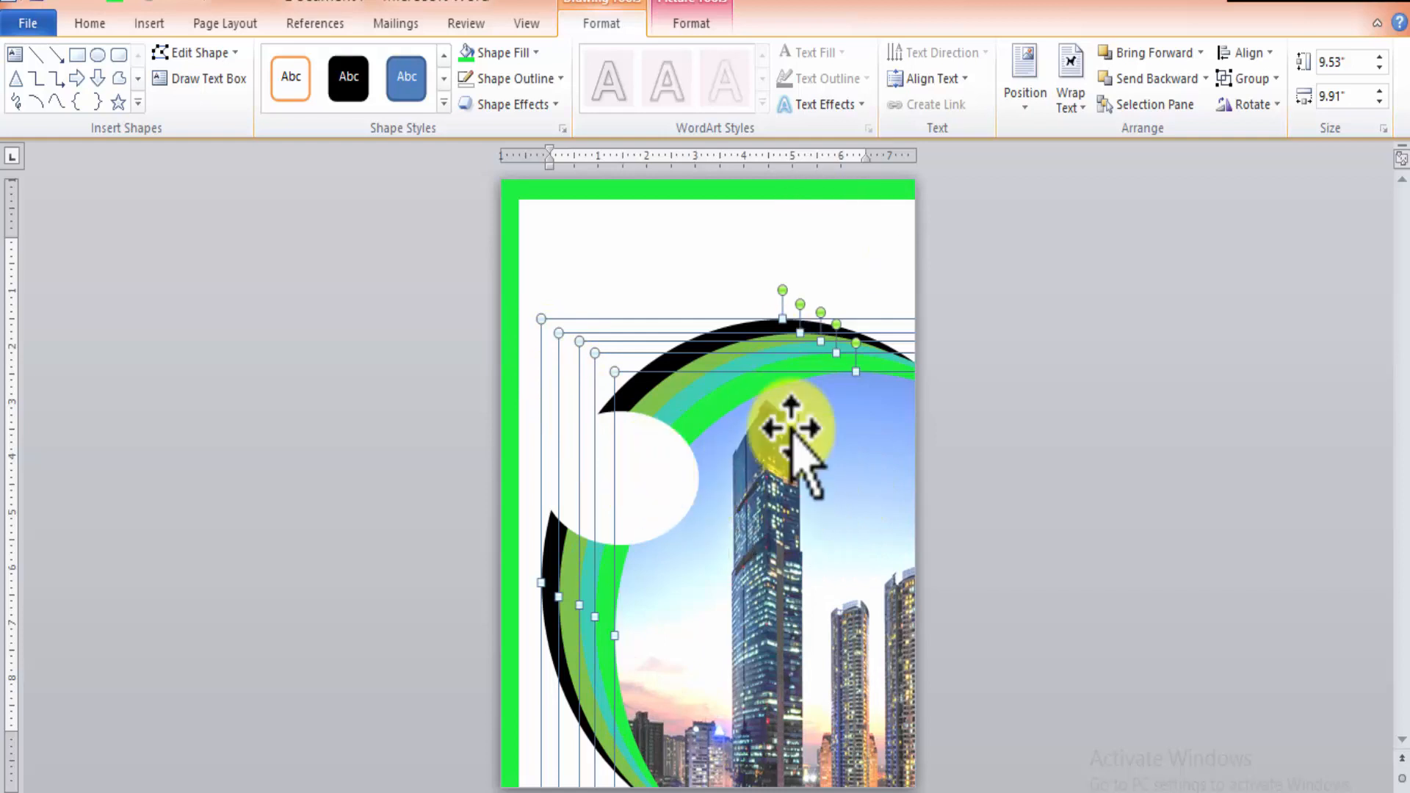
pyautogui.moveTo(793, 527); pyautogui.dragTo(801, 547)
pyautogui.click(724, 268)
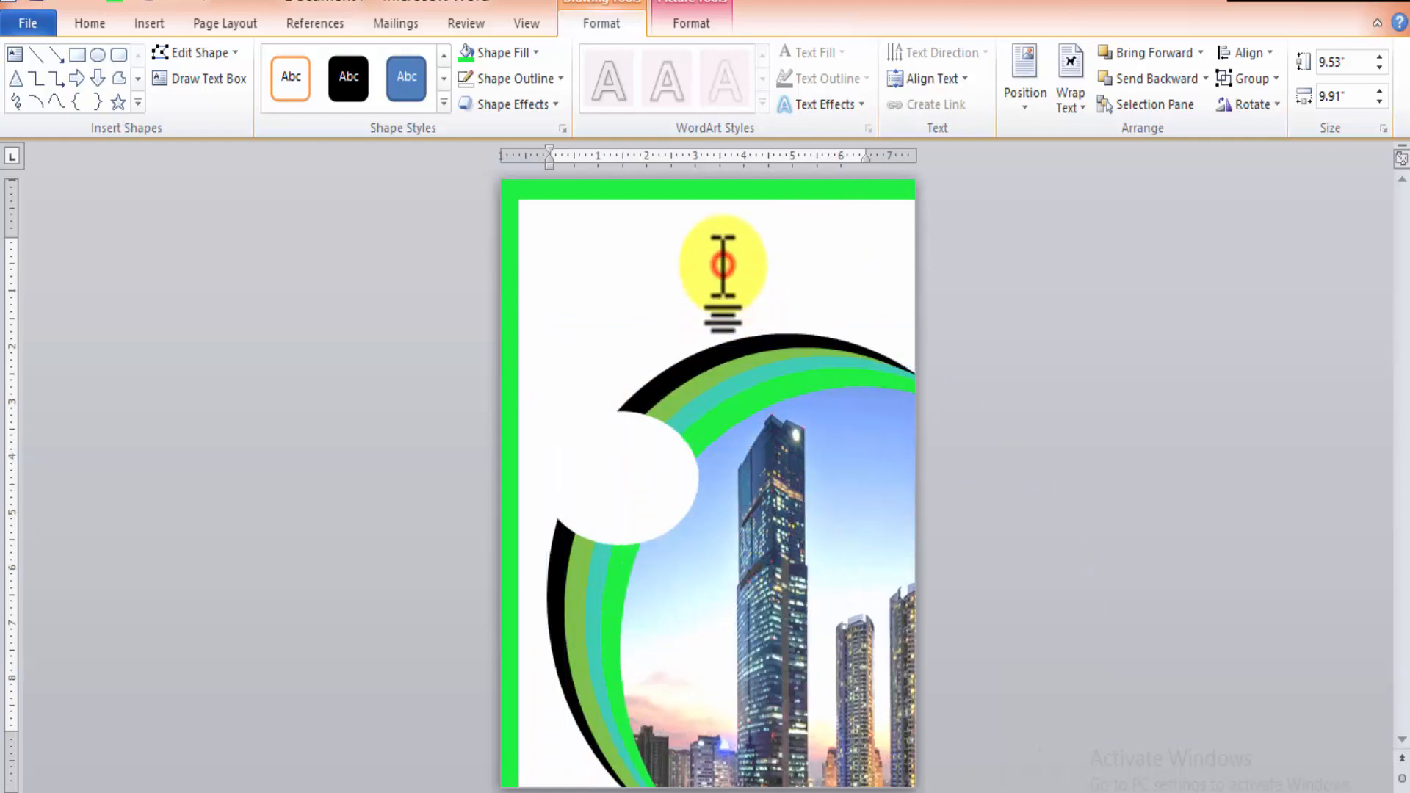
pyautogui.moveTo(633, 514); pyautogui.dragTo(638, 467)
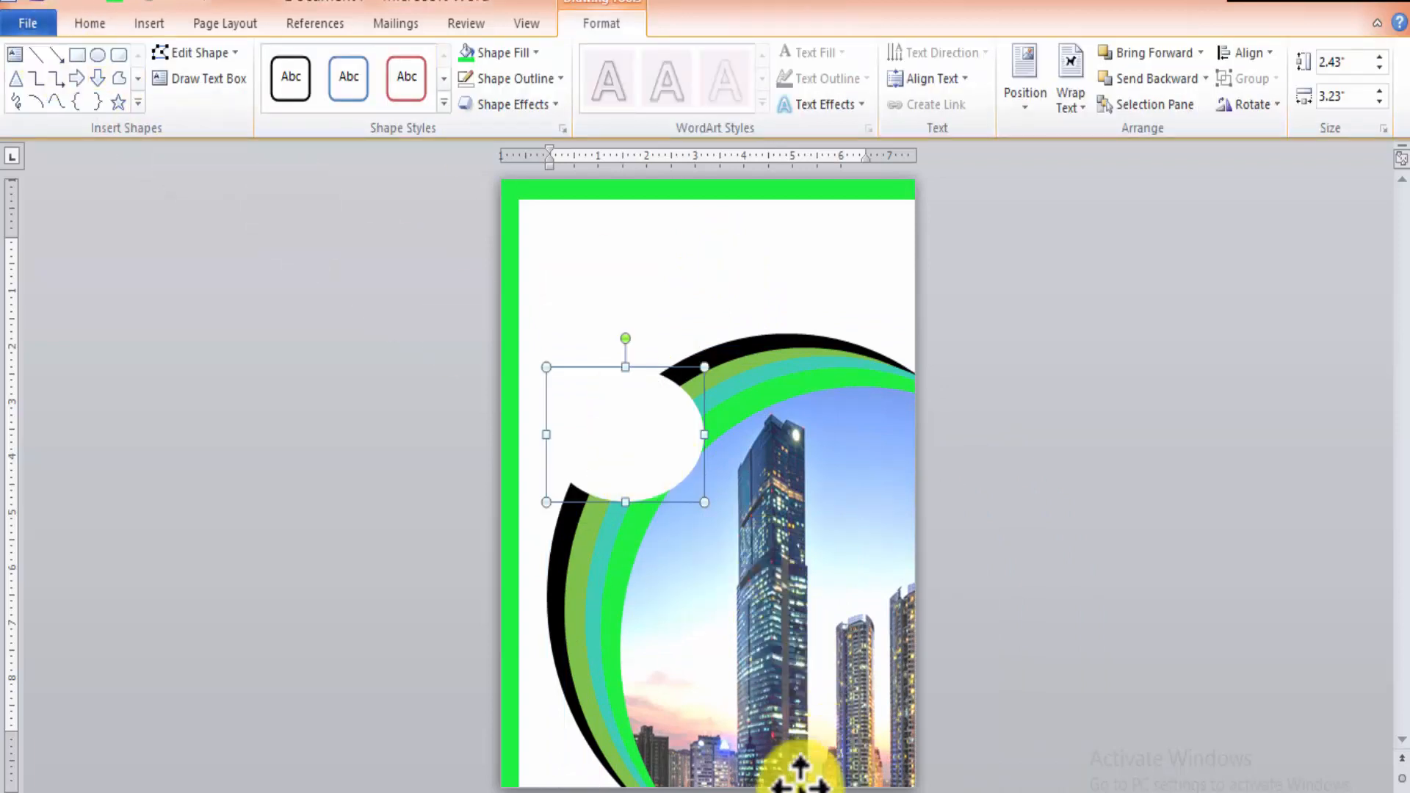
# Switch to Document3 and copy its 2023 and SCIENCE text boxes together.
pyautogui.moveTo(470, 792)
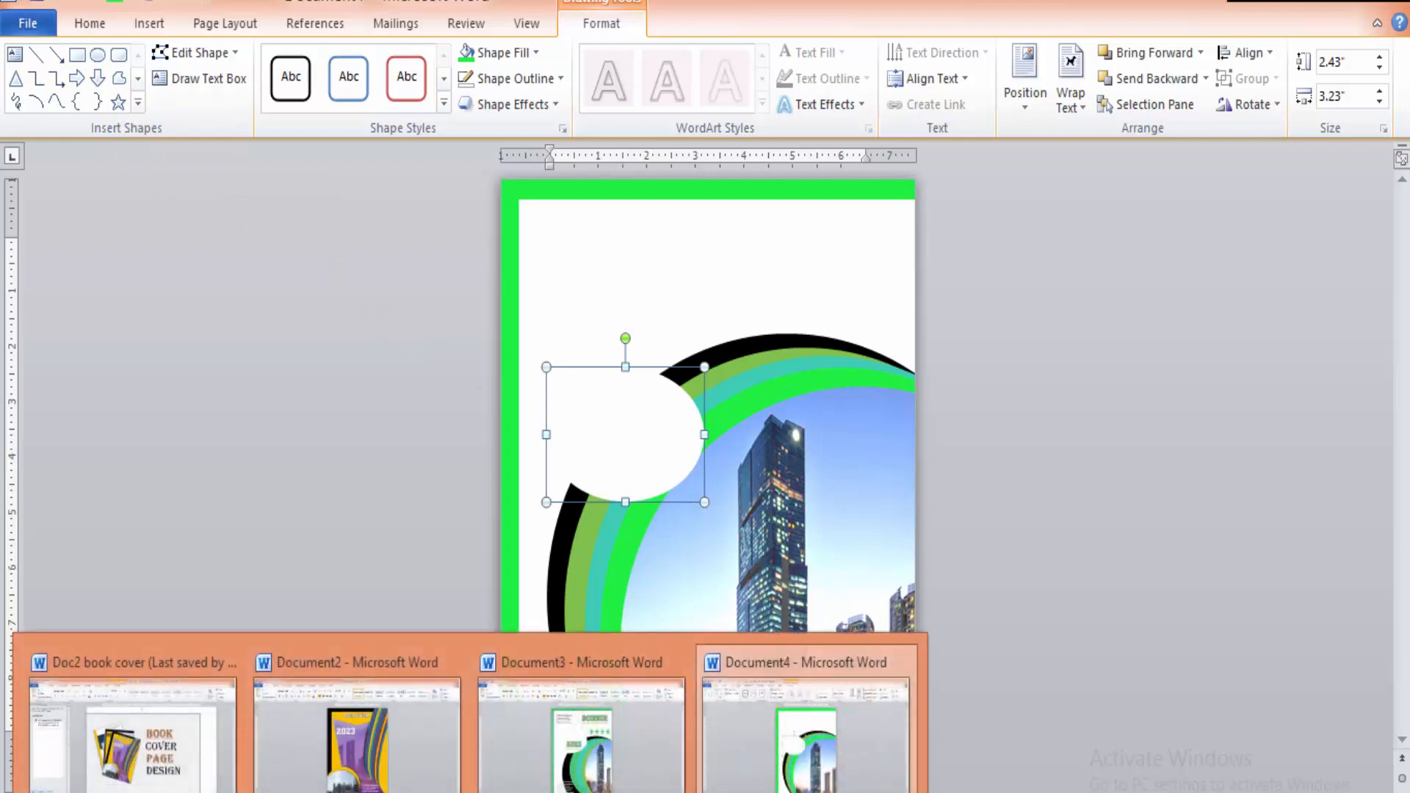
pyautogui.click(618, 745)
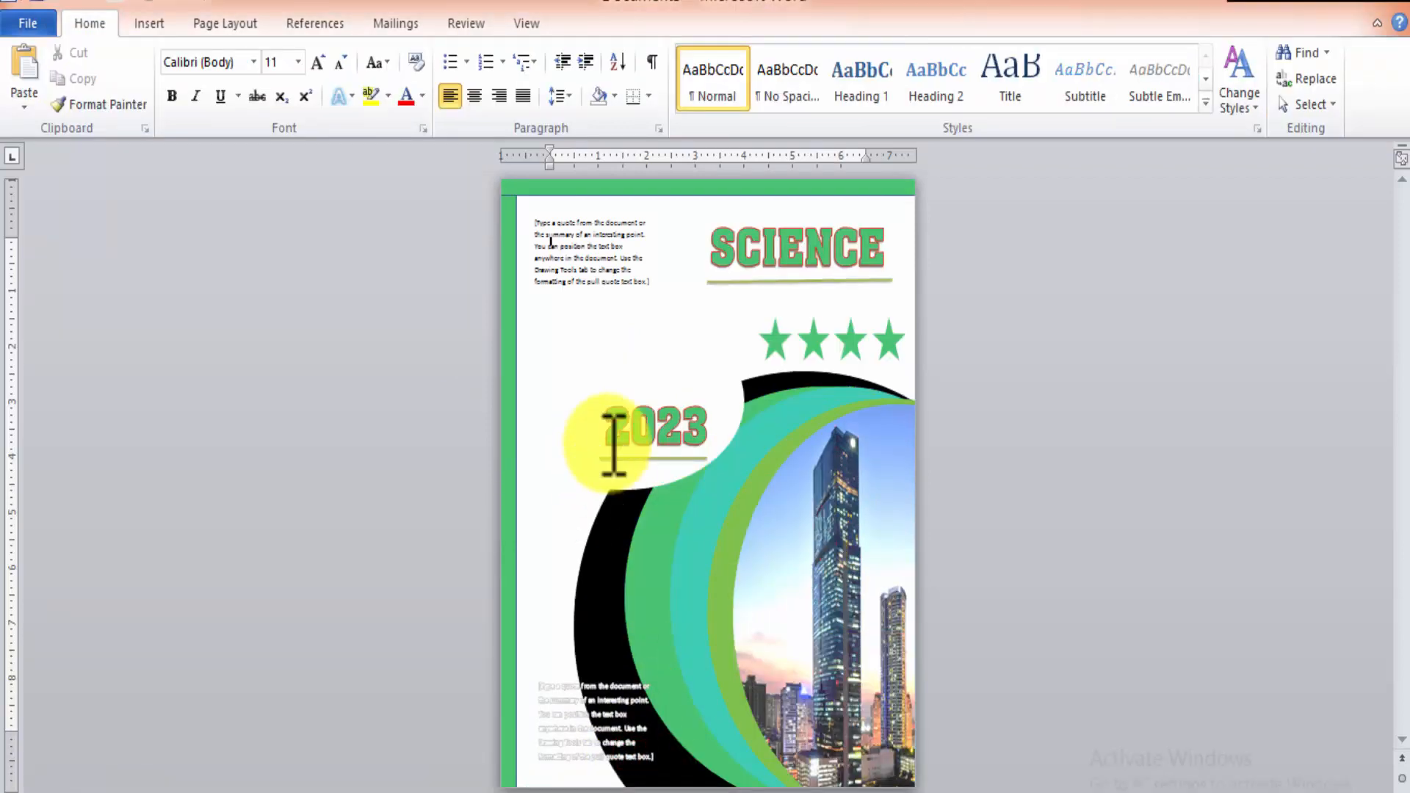
pyautogui.click(674, 439)
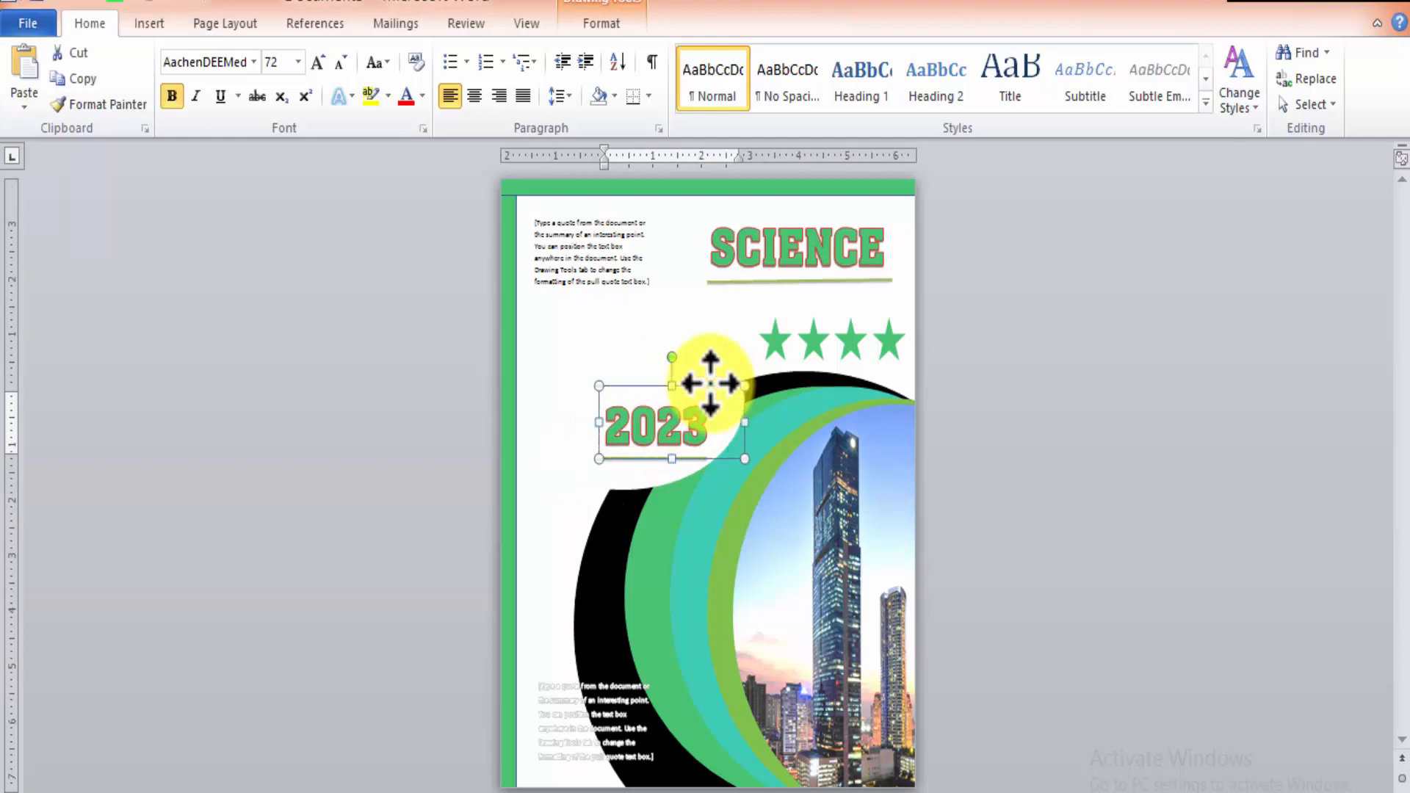
pyautogui.keyDown('shift'); pyautogui.click(755, 252); pyautogui.keyUp('shift')
pyautogui.keyDown('shift'); pyautogui.click(773, 209); pyautogui.keyUp('shift')
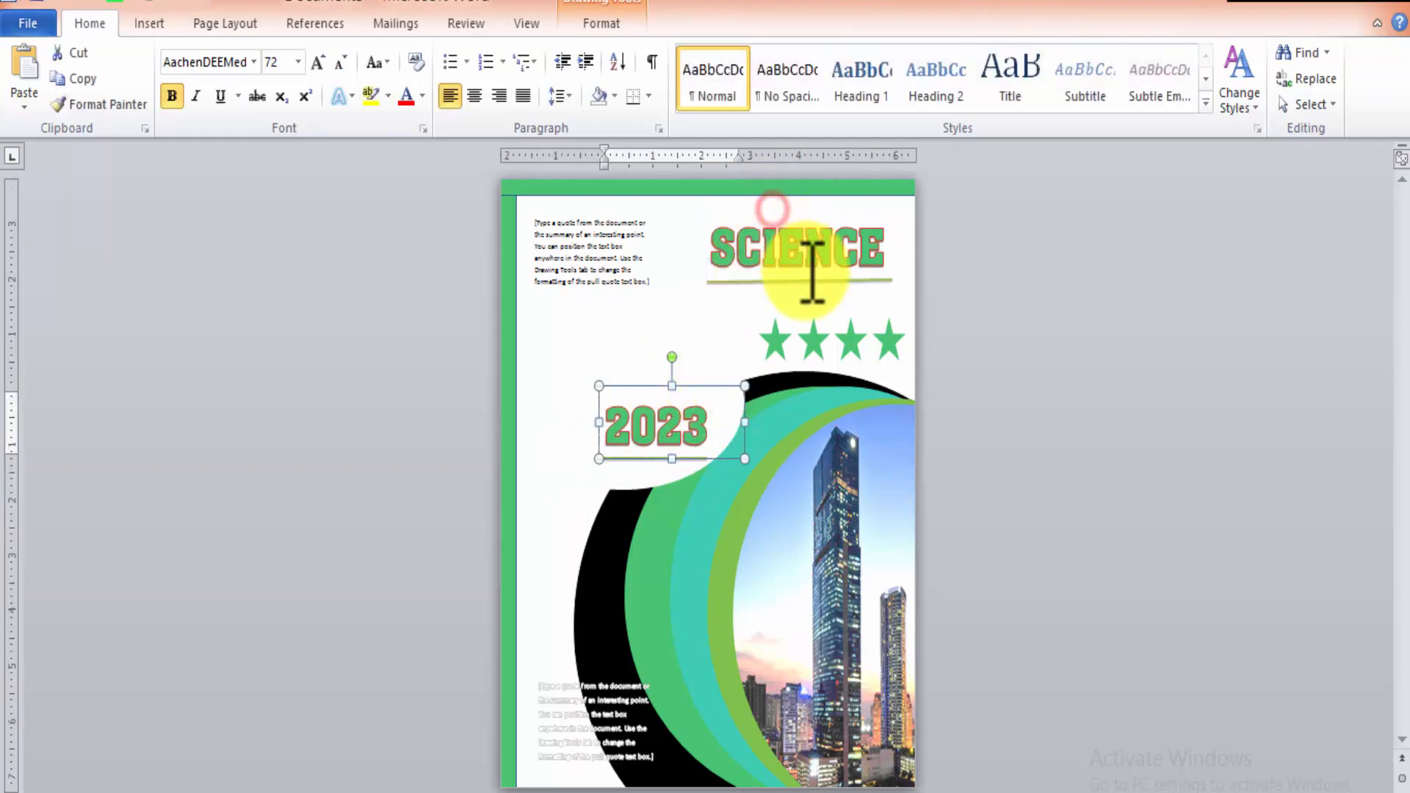
pyautogui.keyDown('shift'); pyautogui.click(806, 273); pyautogui.keyUp('shift')
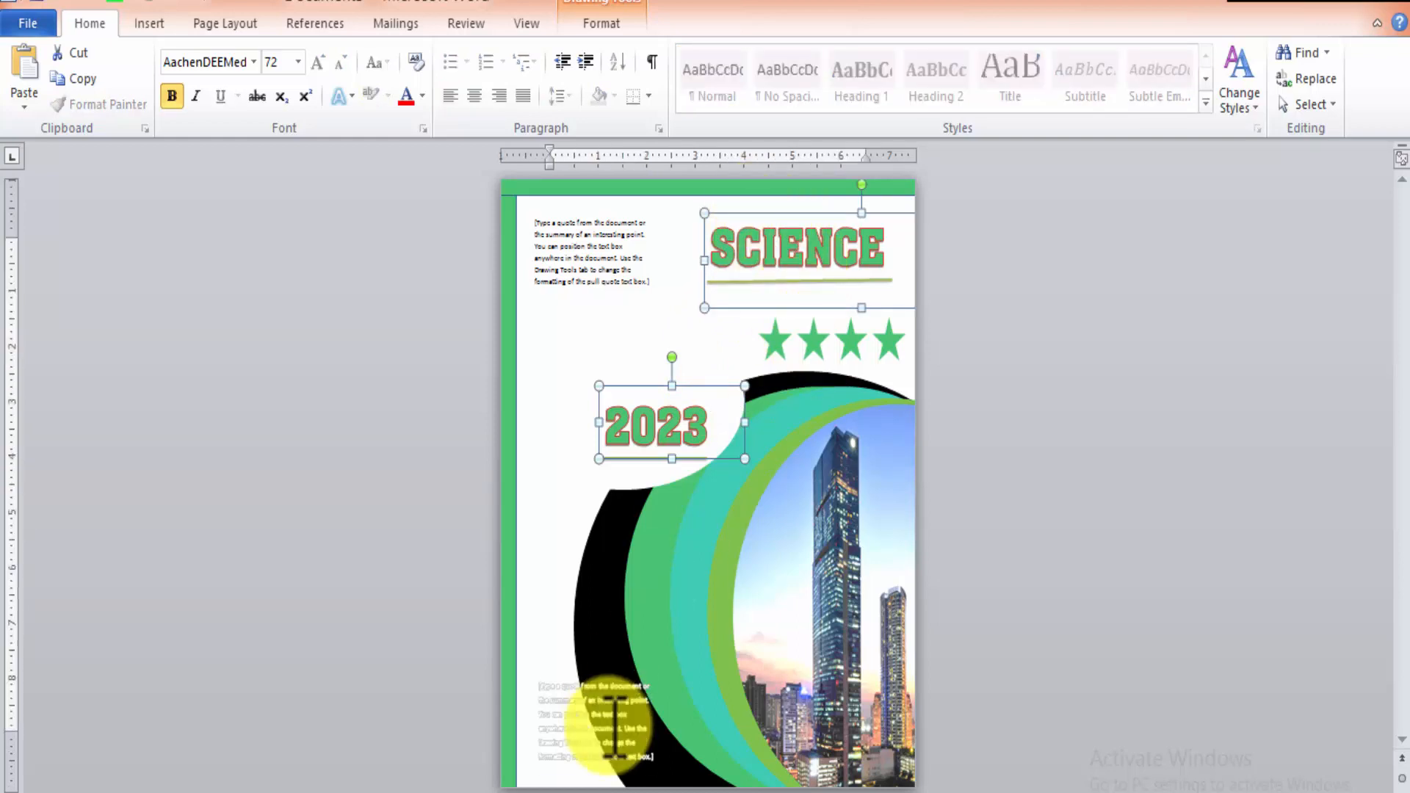
pyautogui.keyDown('shift'); pyautogui.click(598, 716); pyautogui.keyUp('shift')
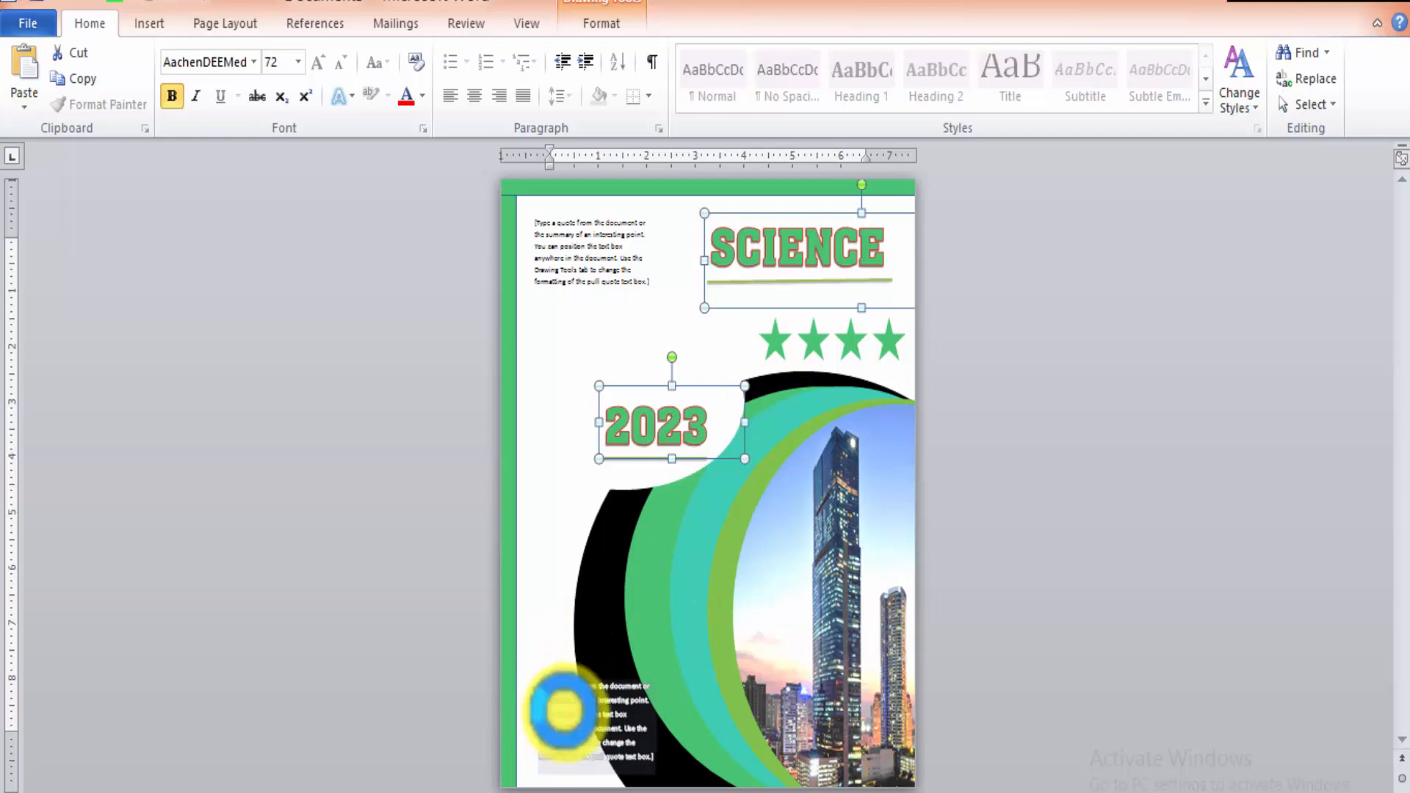
# Return to Document4 and paste the copied SCIENCE and 2023 text boxes onto the cover page.
pyautogui.moveTo(466, 787)
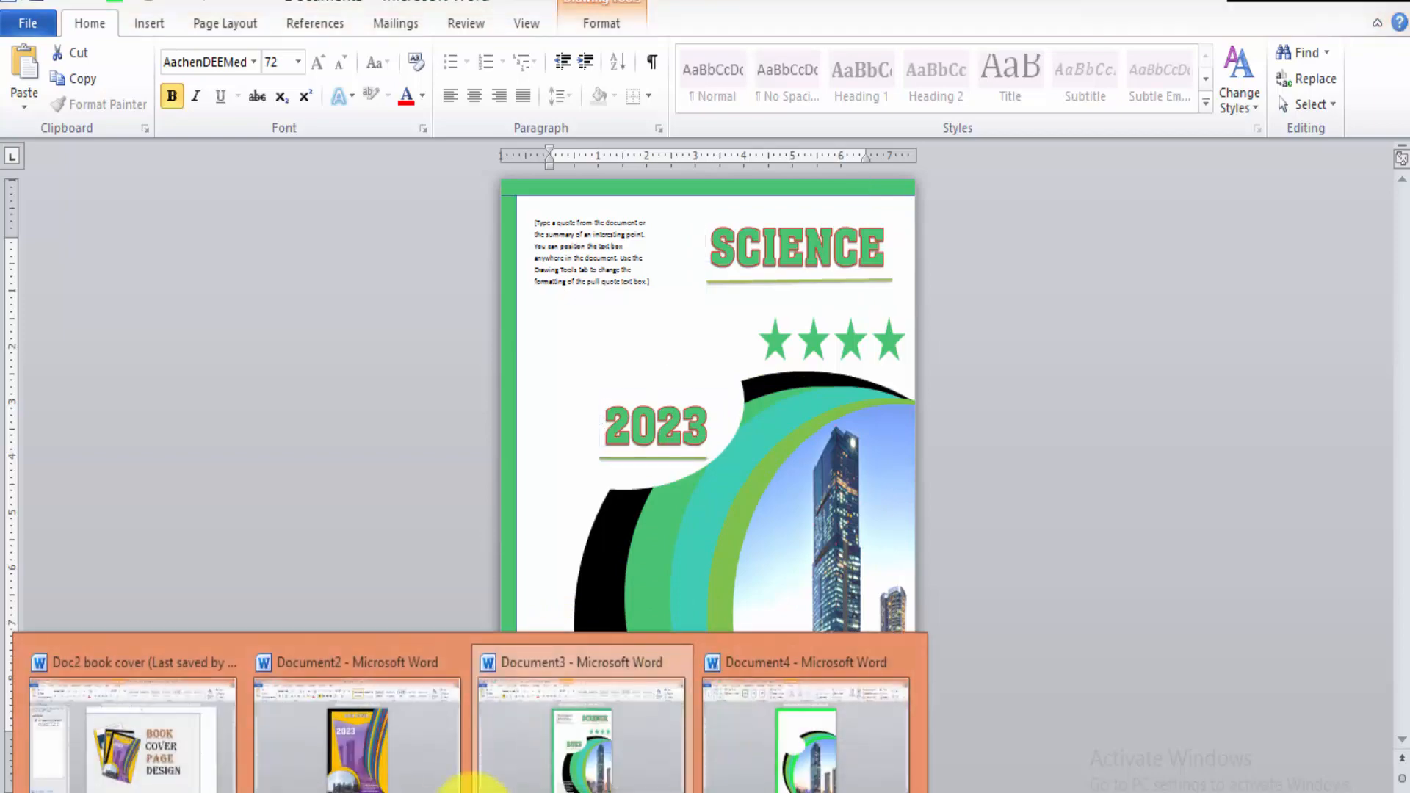
pyautogui.click(837, 749)
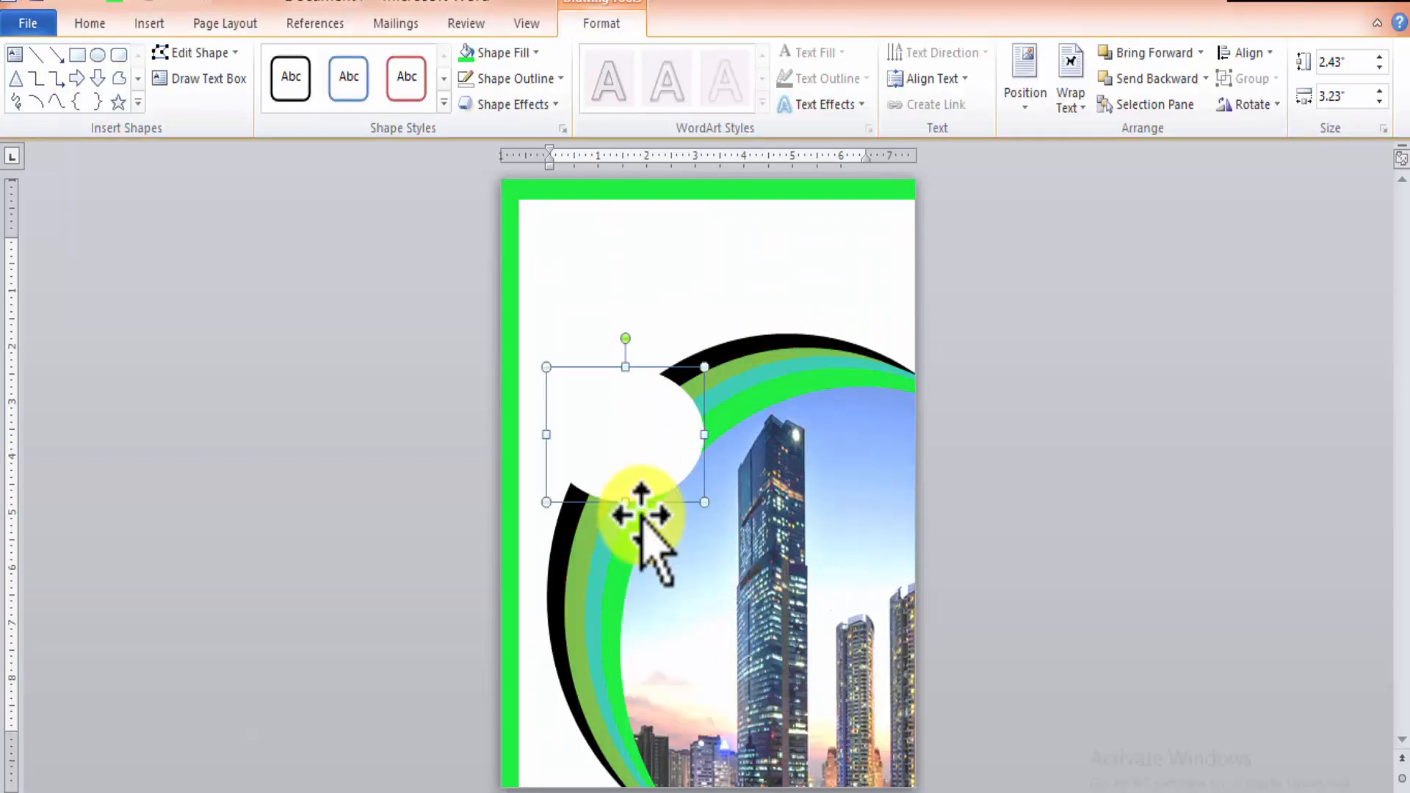
pyautogui.click(682, 306)
pyautogui.hotkey('ctrl', 'v')
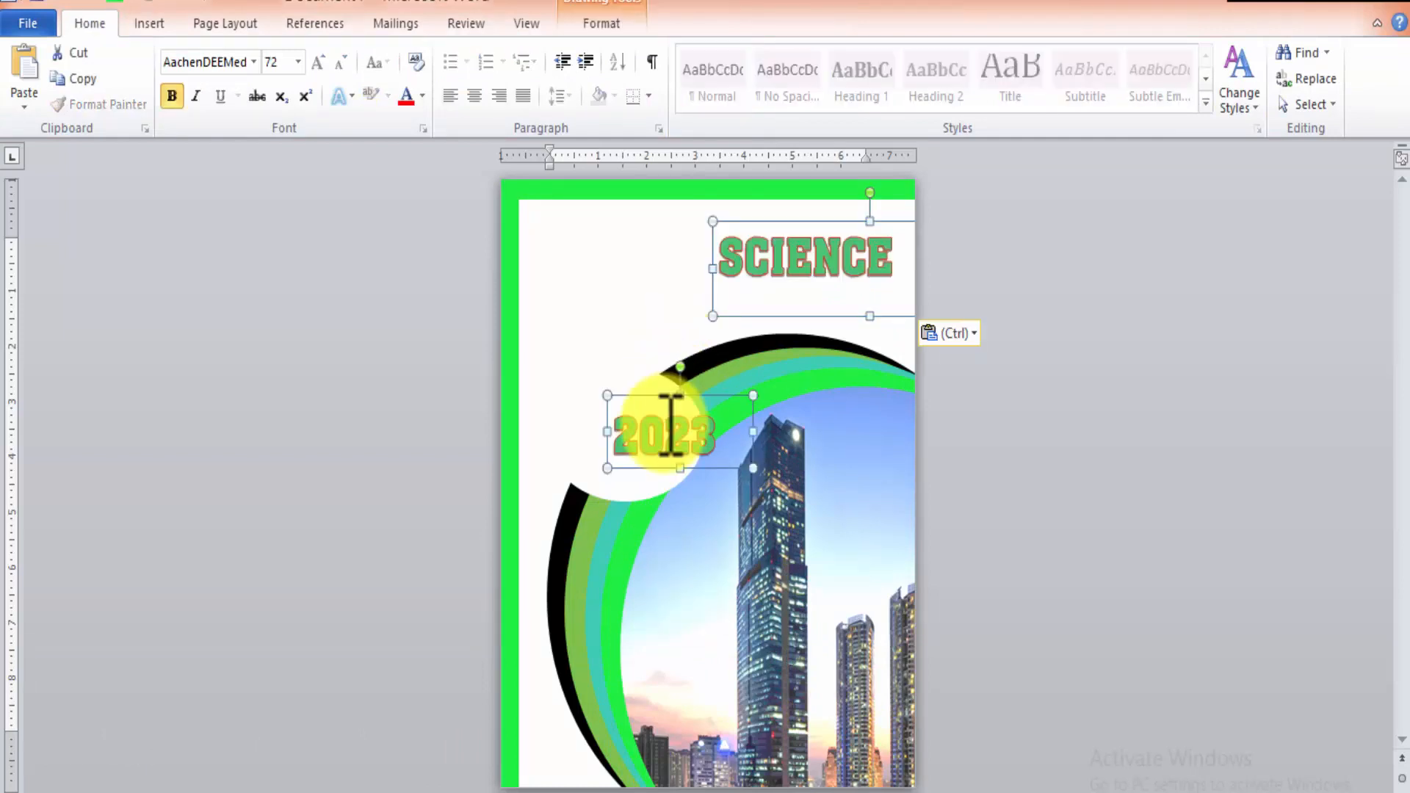
# Move the pasted text boxes so 2023 lies on the white oval, and adjust the oval and 2023 box to centre the year.
pyautogui.moveTo(730, 398); pyautogui.dragTo(677, 384)
pyautogui.click(580, 294)
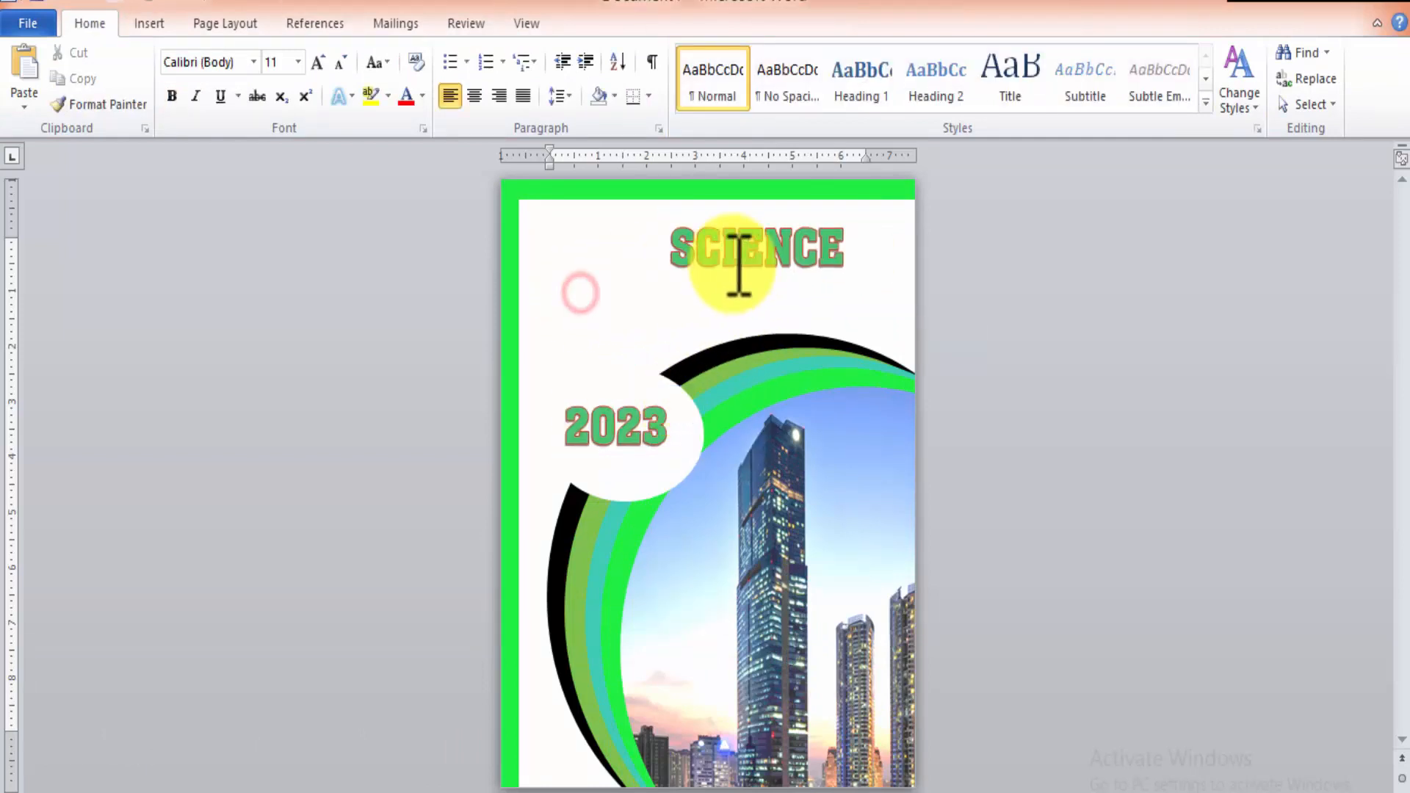
pyautogui.click(615, 429)
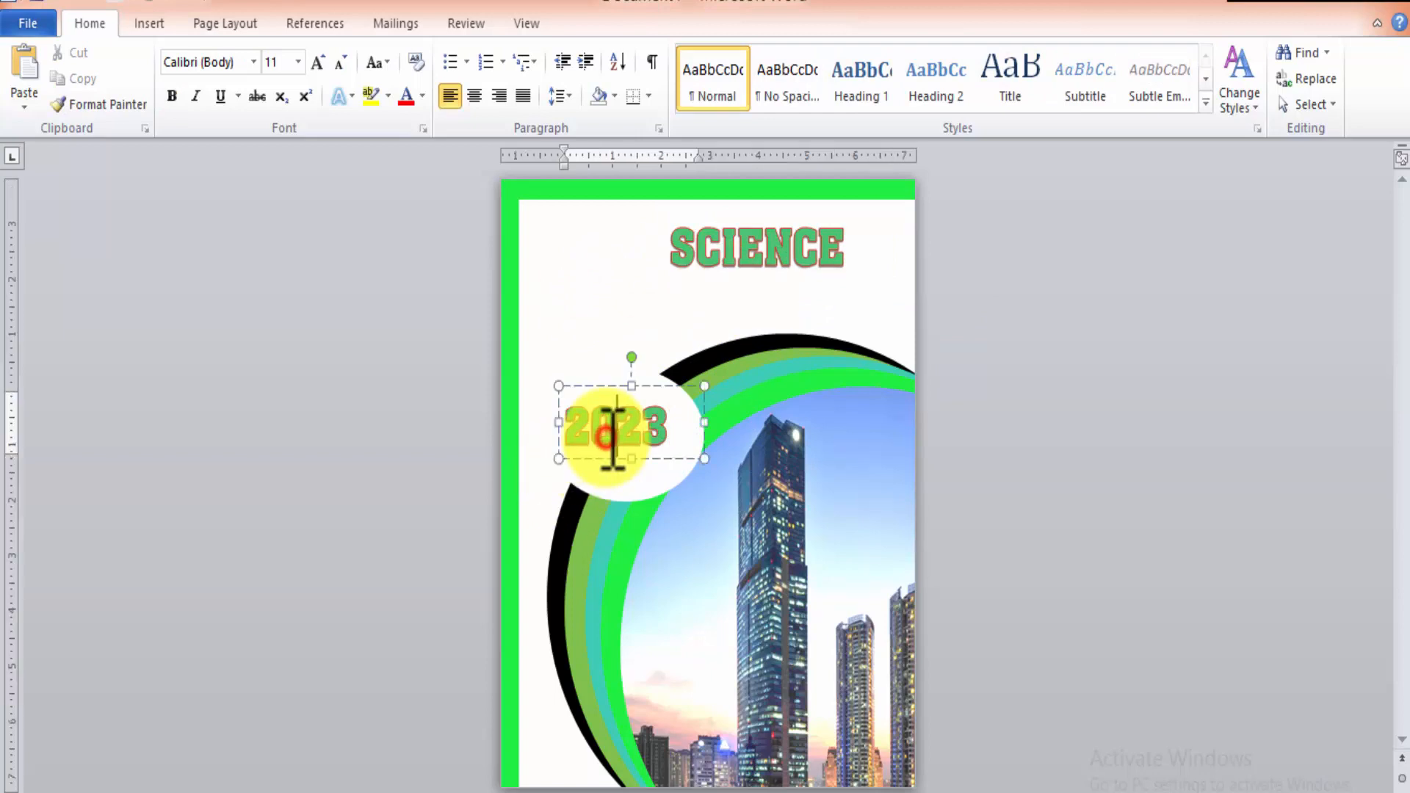
pyautogui.click(661, 378)
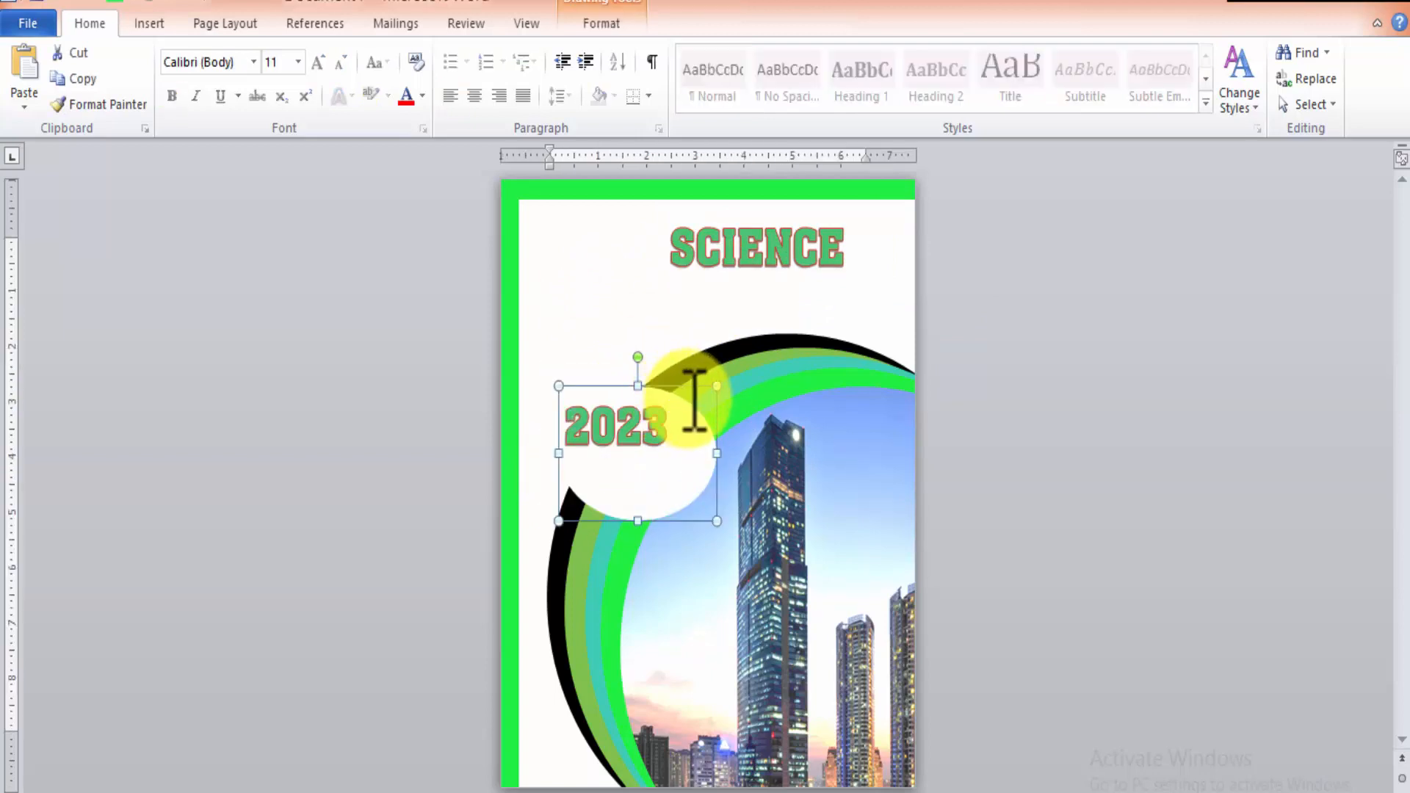
pyautogui.click(652, 445)
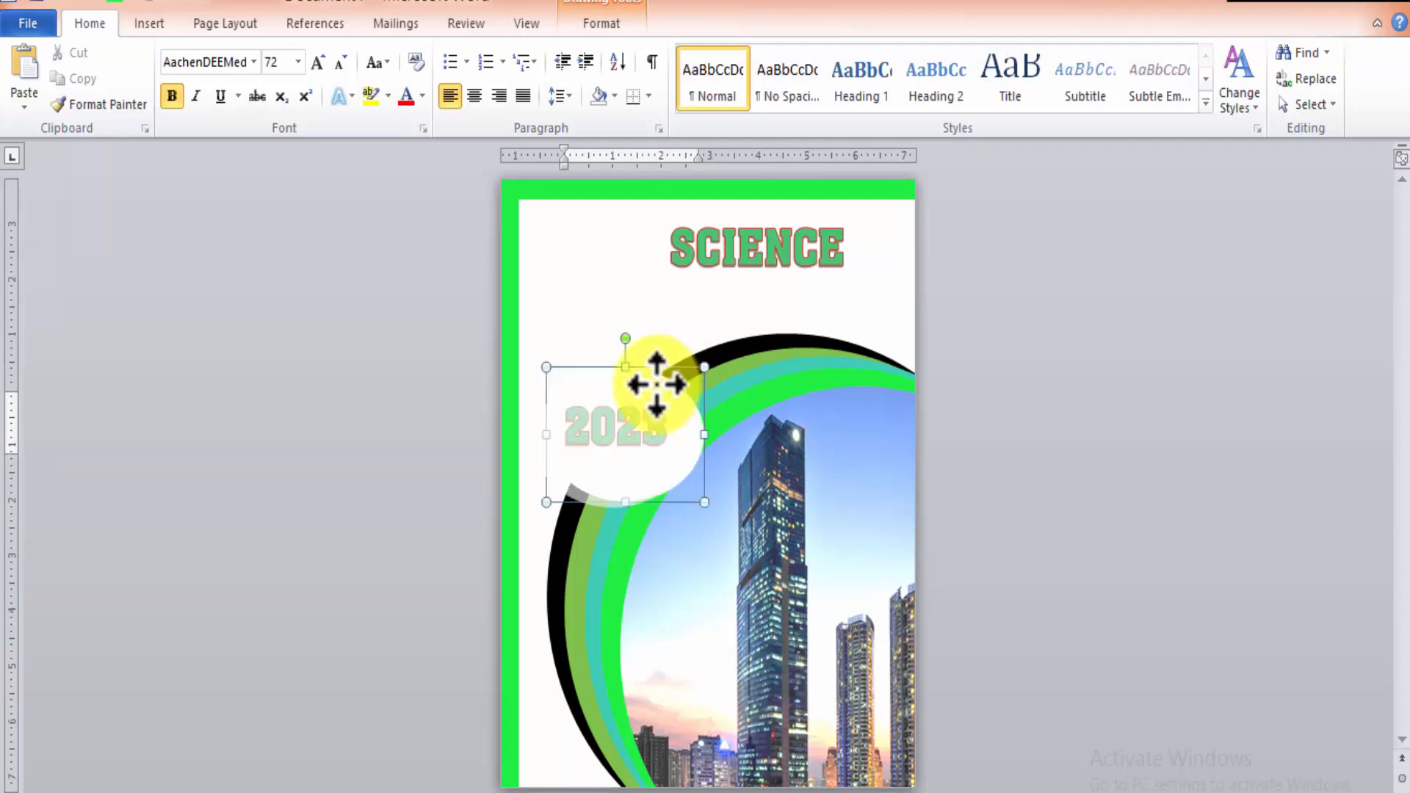
pyautogui.moveTo(640, 370)
pyautogui.mouseDown()
pyautogui.moveTo(613, 359)
pyautogui.moveTo(629, 382)
pyautogui.mouseUp()
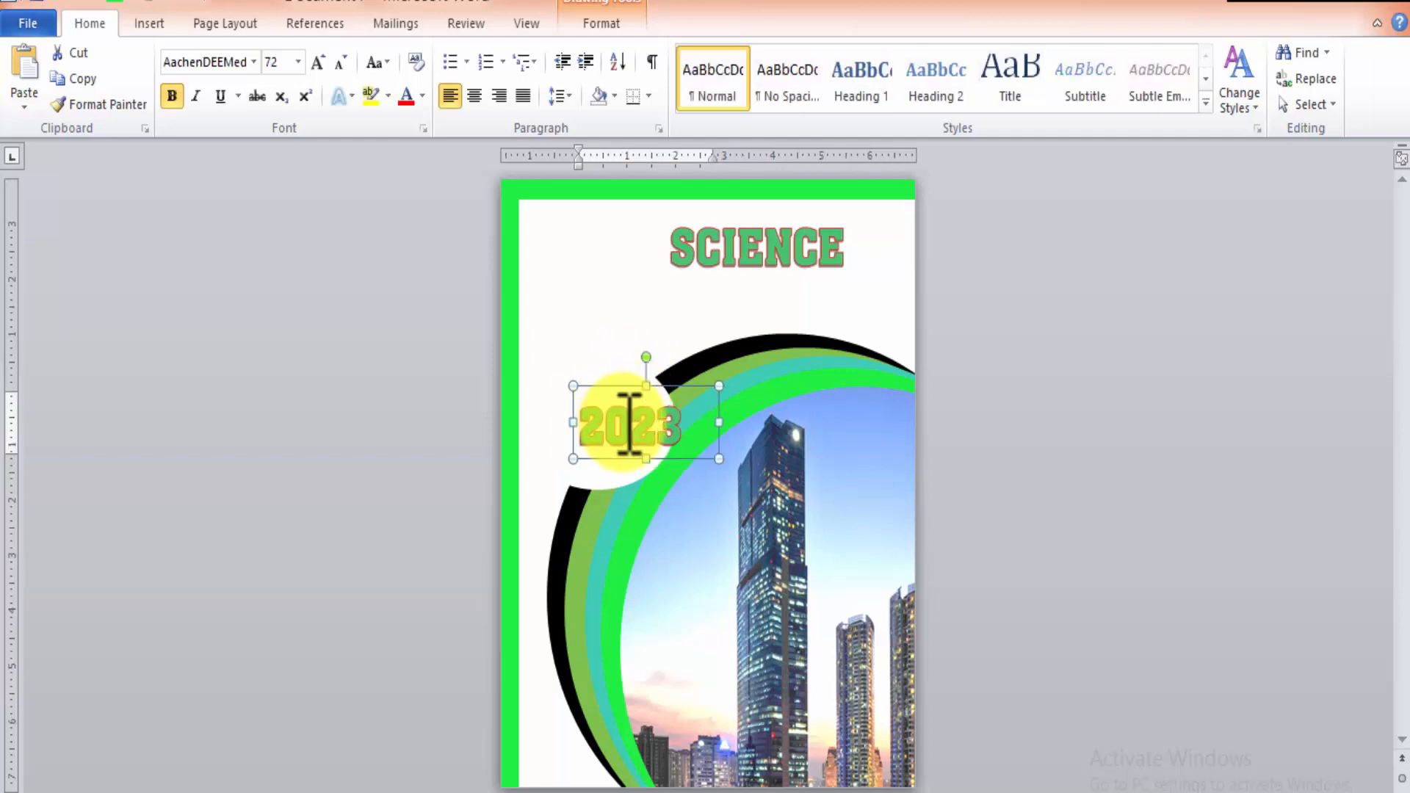
pyautogui.click(625, 375)
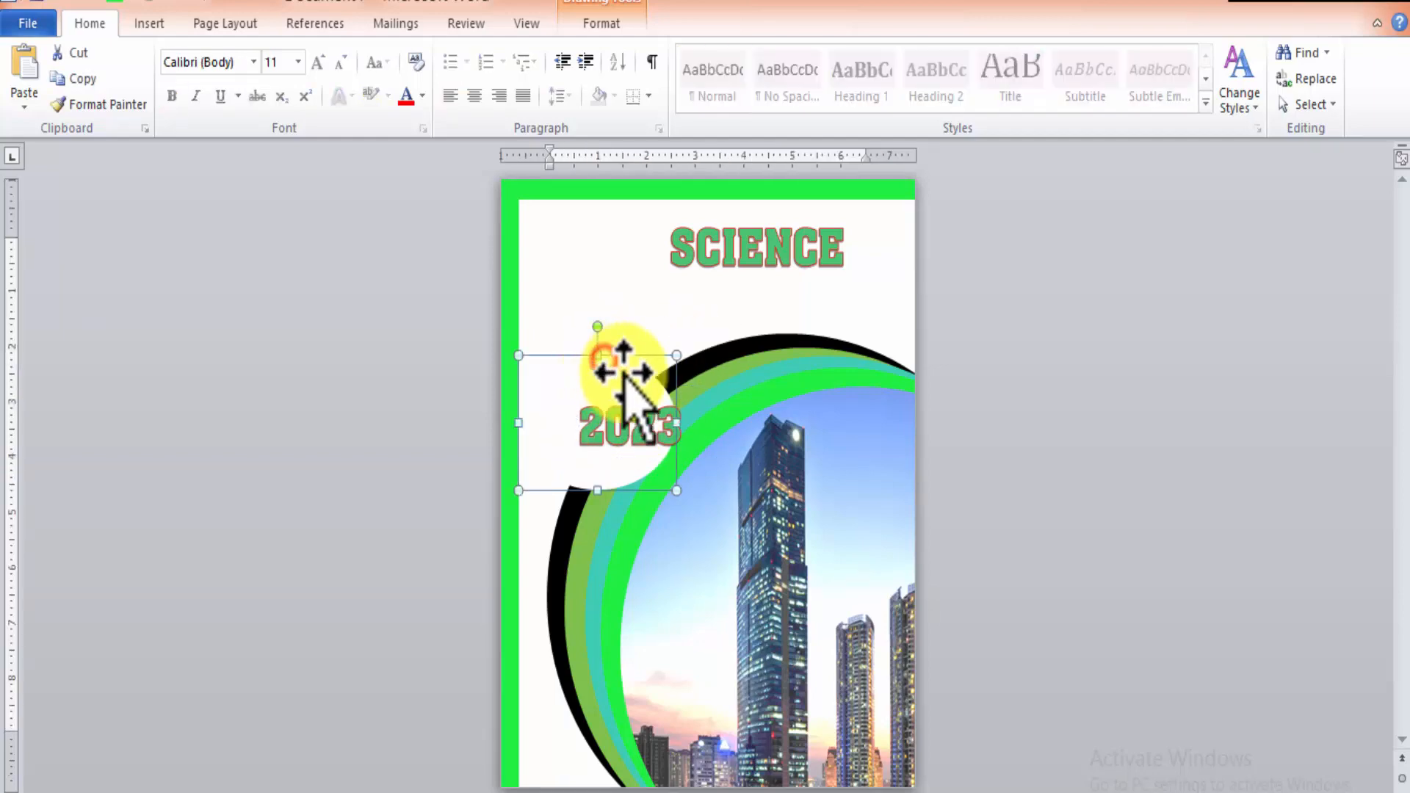
pyautogui.moveTo(631, 356); pyautogui.dragTo(667, 357)
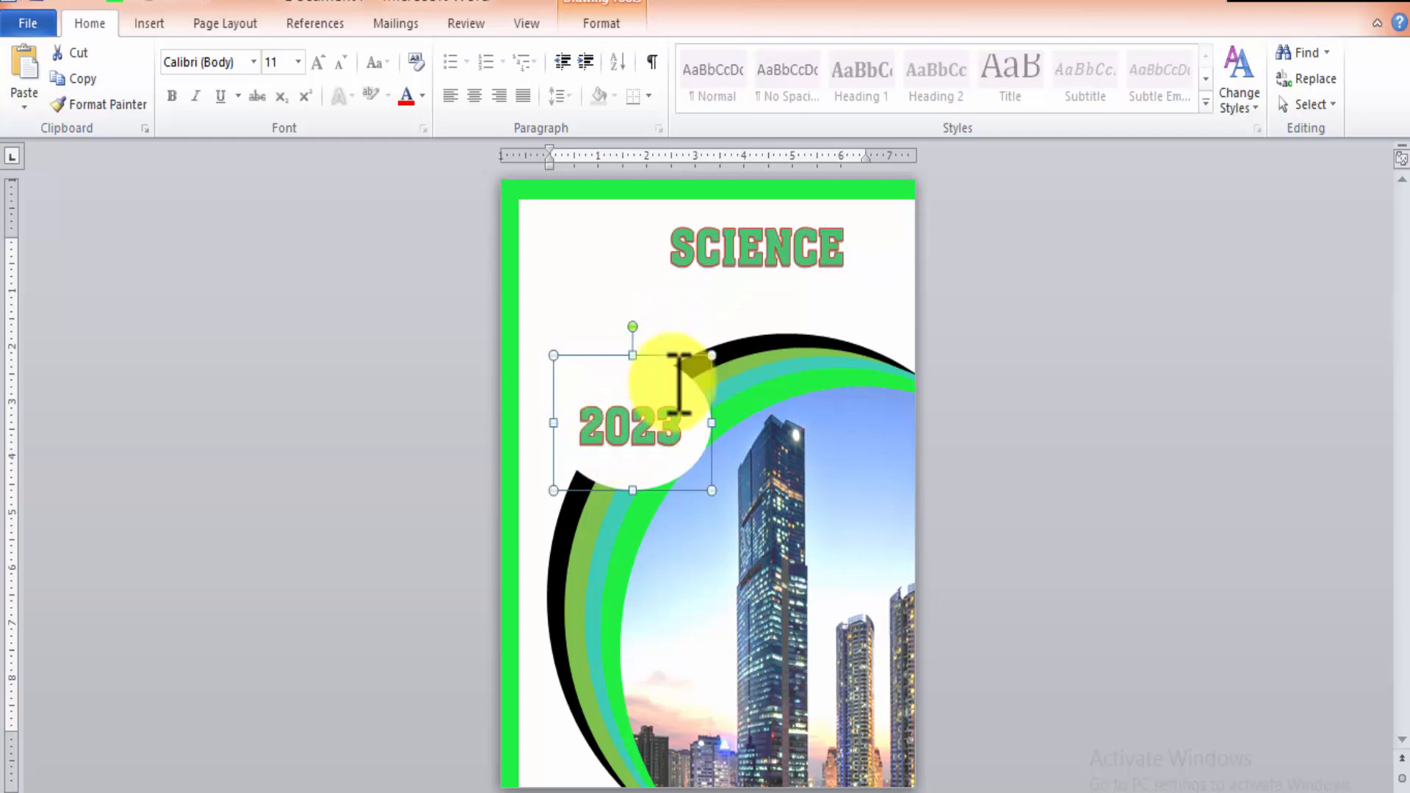
# Move the SCIENCE text box right into the upper-right corner of the cover page.
pyautogui.click(790, 246)
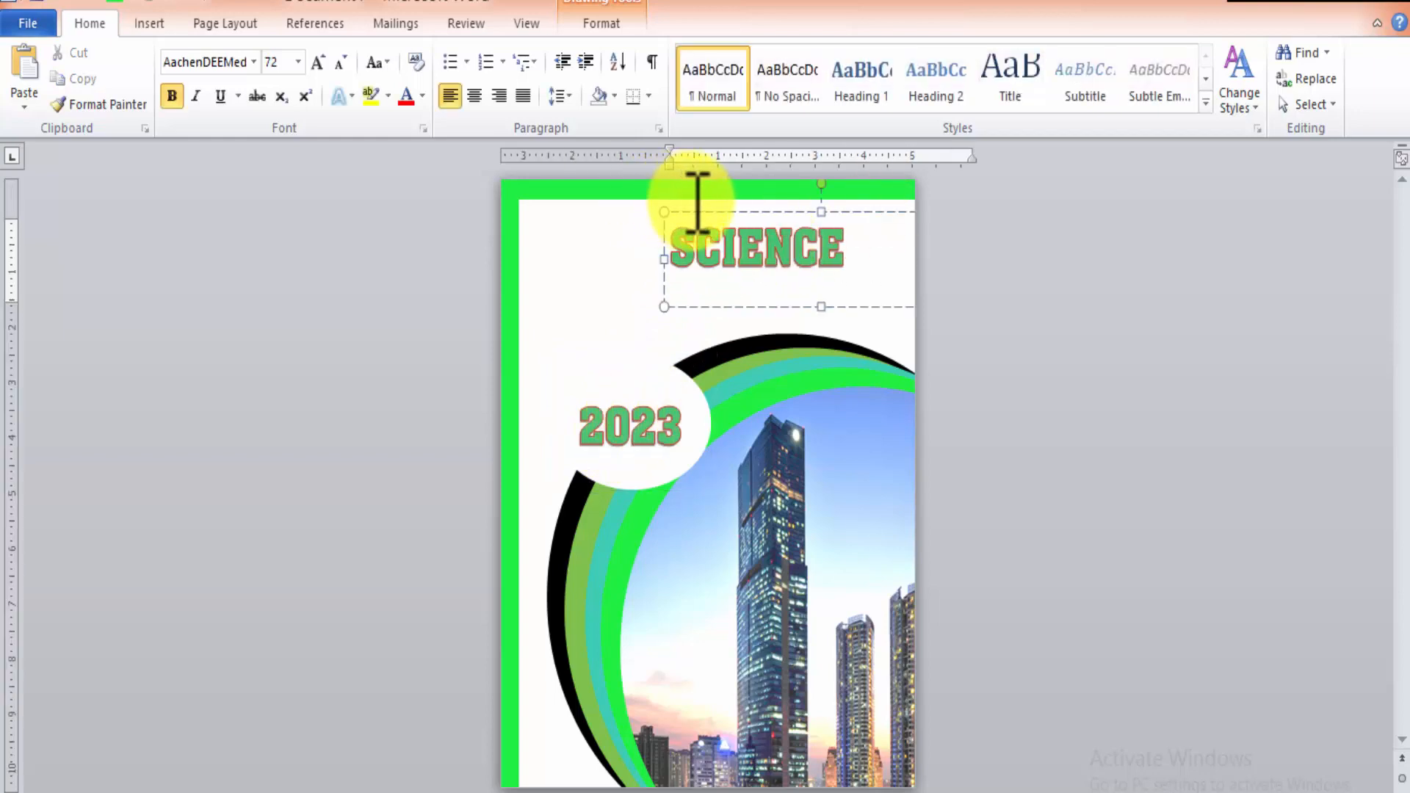
pyautogui.moveTo(725, 214); pyautogui.dragTo(790, 214)
# Insert a Simple Text Box without an outline and place it in the page's upper-left corner beside SCIENCE.
pyautogui.click(152, 13)
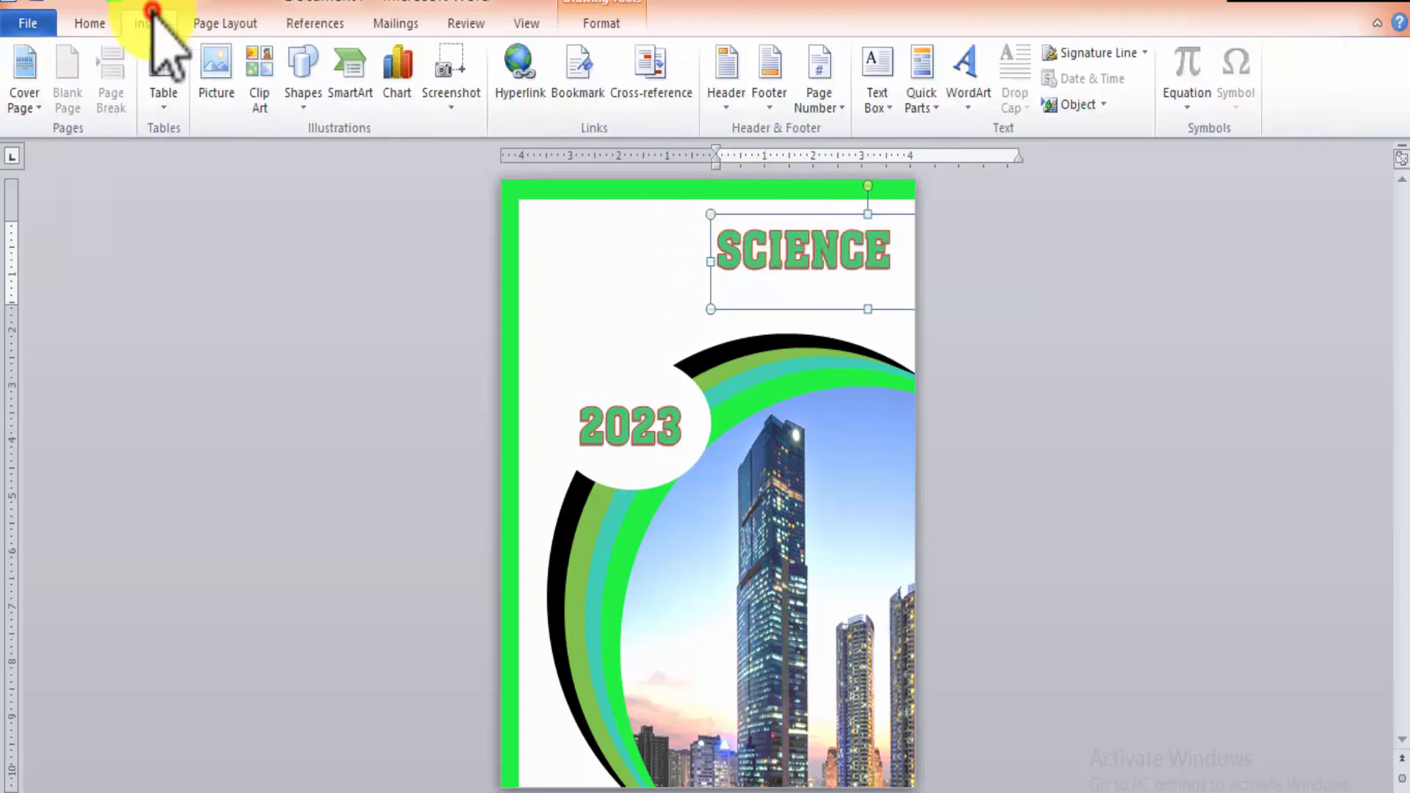
pyautogui.click(888, 116)
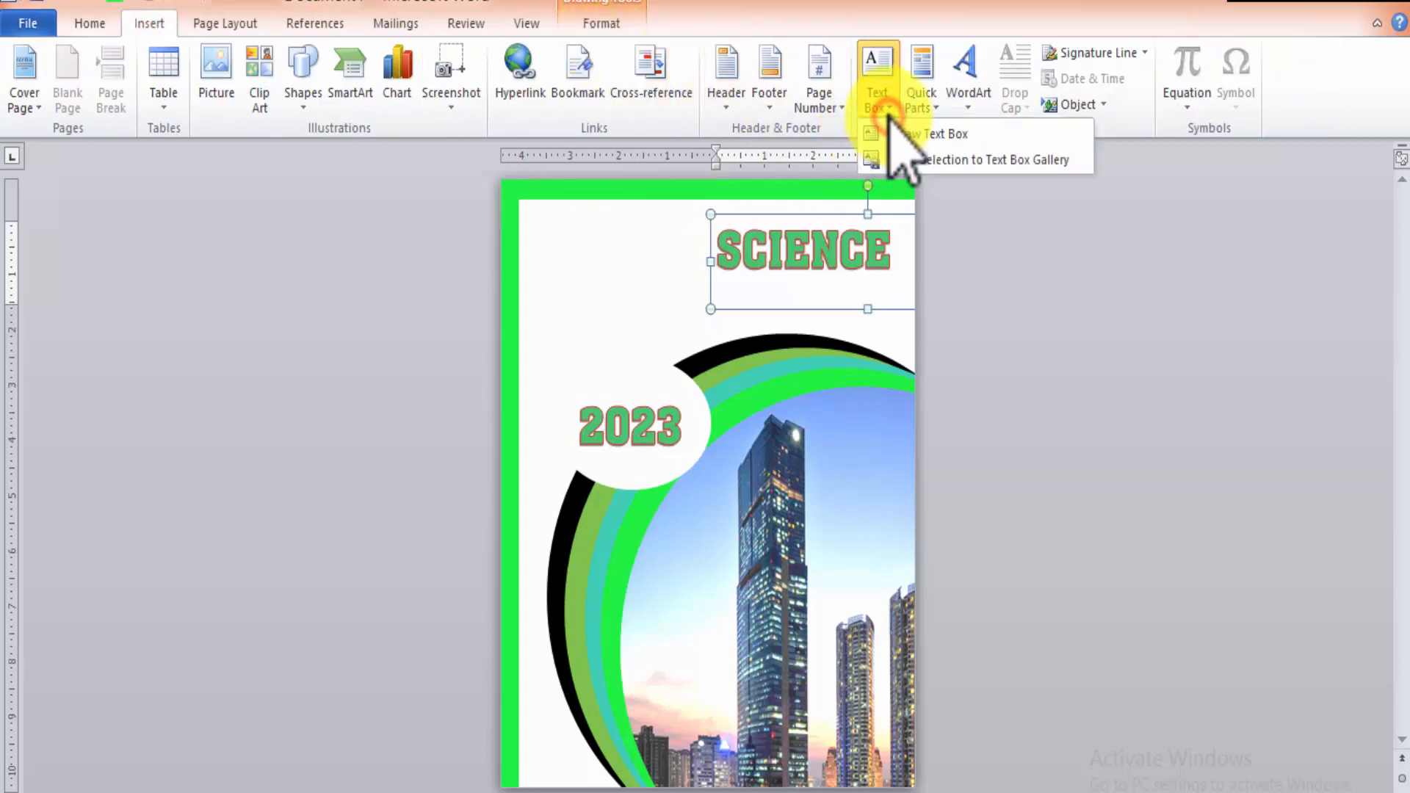
pyautogui.click(881, 55)
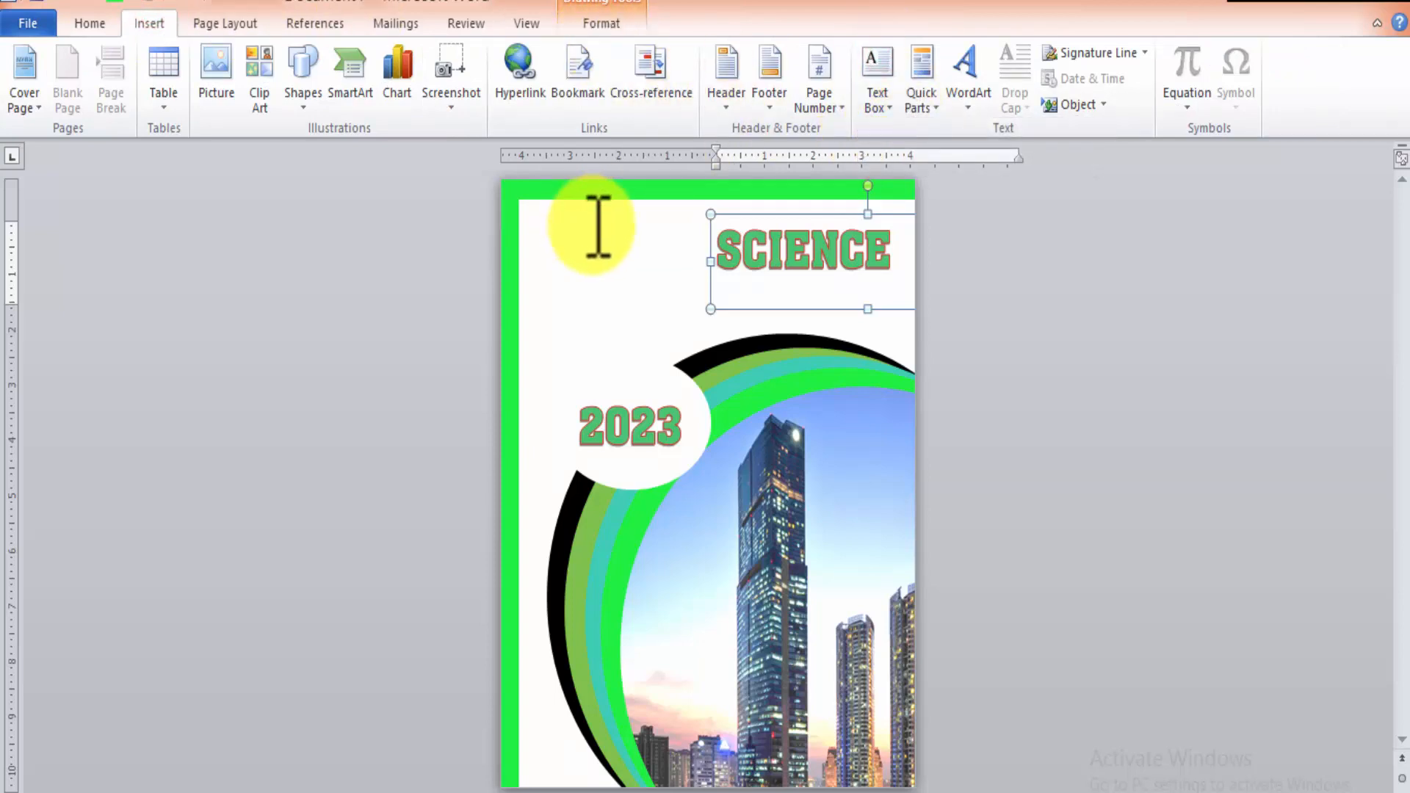
pyautogui.click(590, 225)
pyautogui.click(879, 89)
pyautogui.click(920, 192)
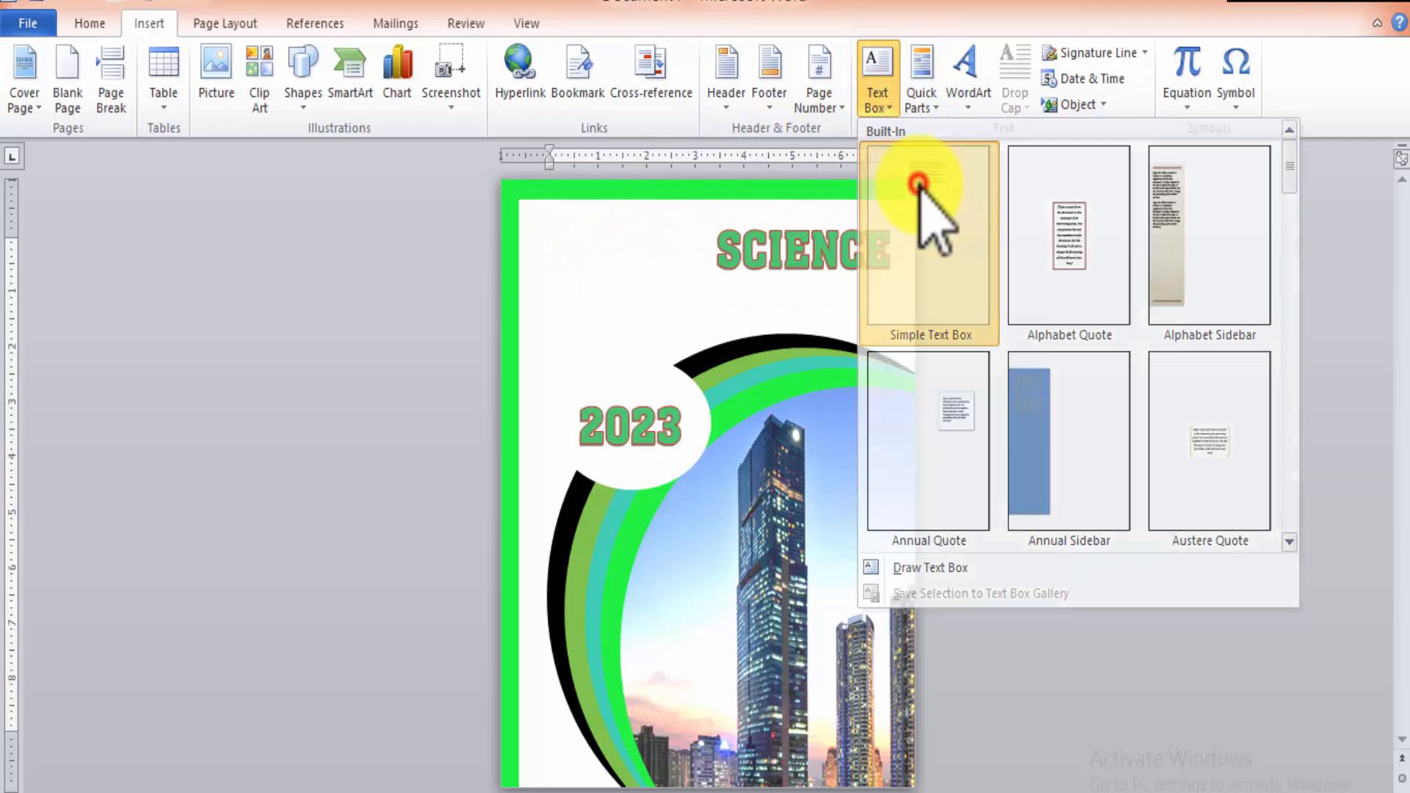
pyautogui.click(732, 232)
pyautogui.moveTo(700, 230); pyautogui.dragTo(627, 215)
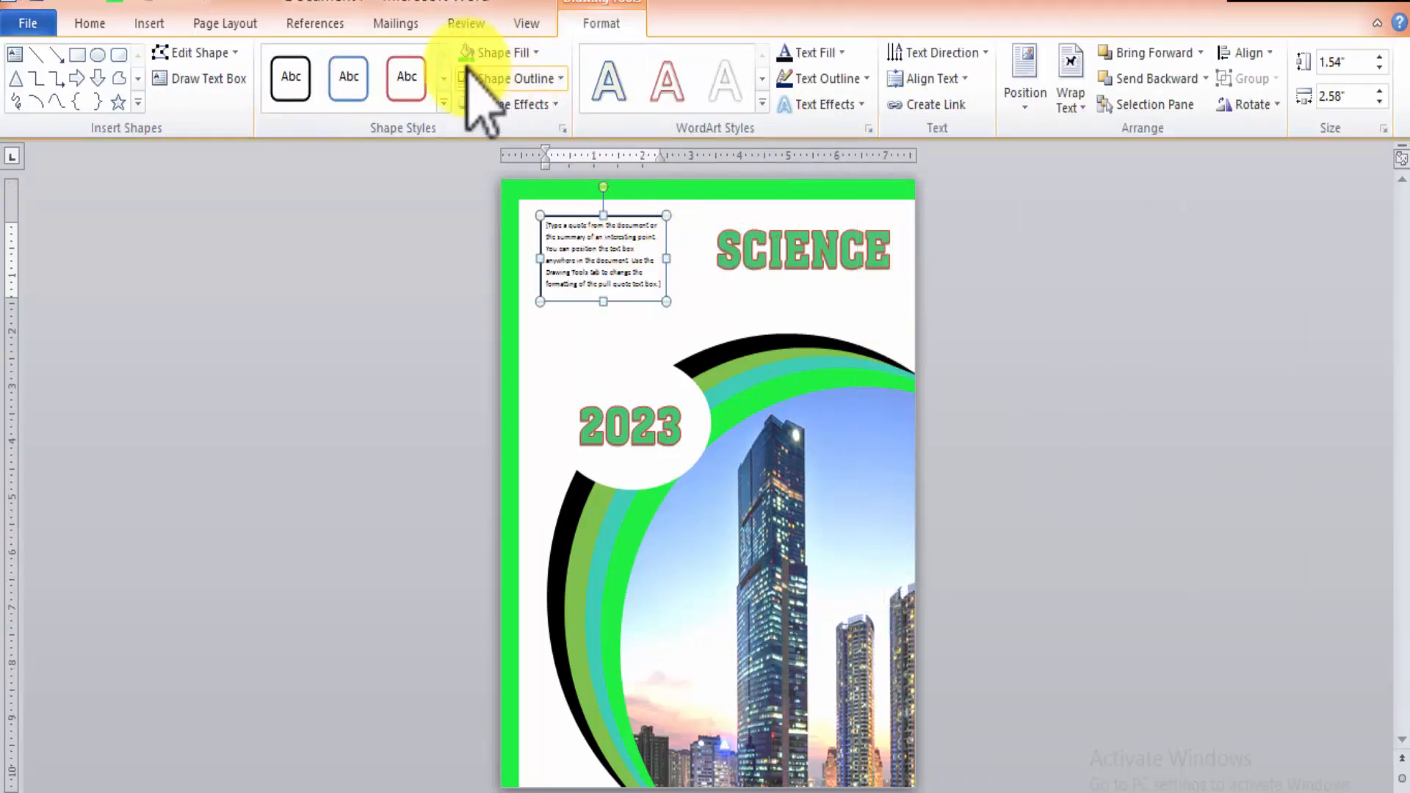
pyautogui.click(677, 284)
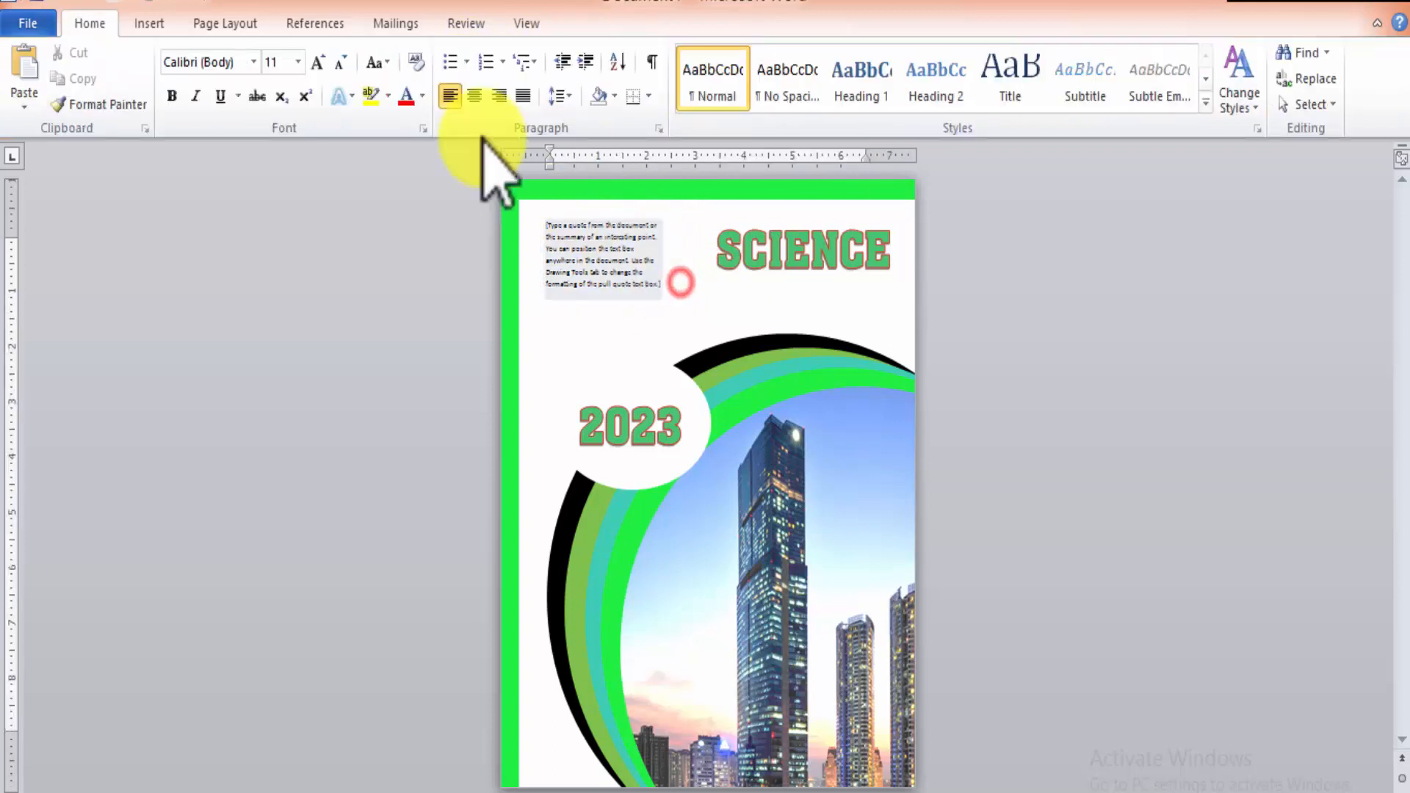
# Insert a second Simple Text Box on the cover page.
pyautogui.click(149, 23)
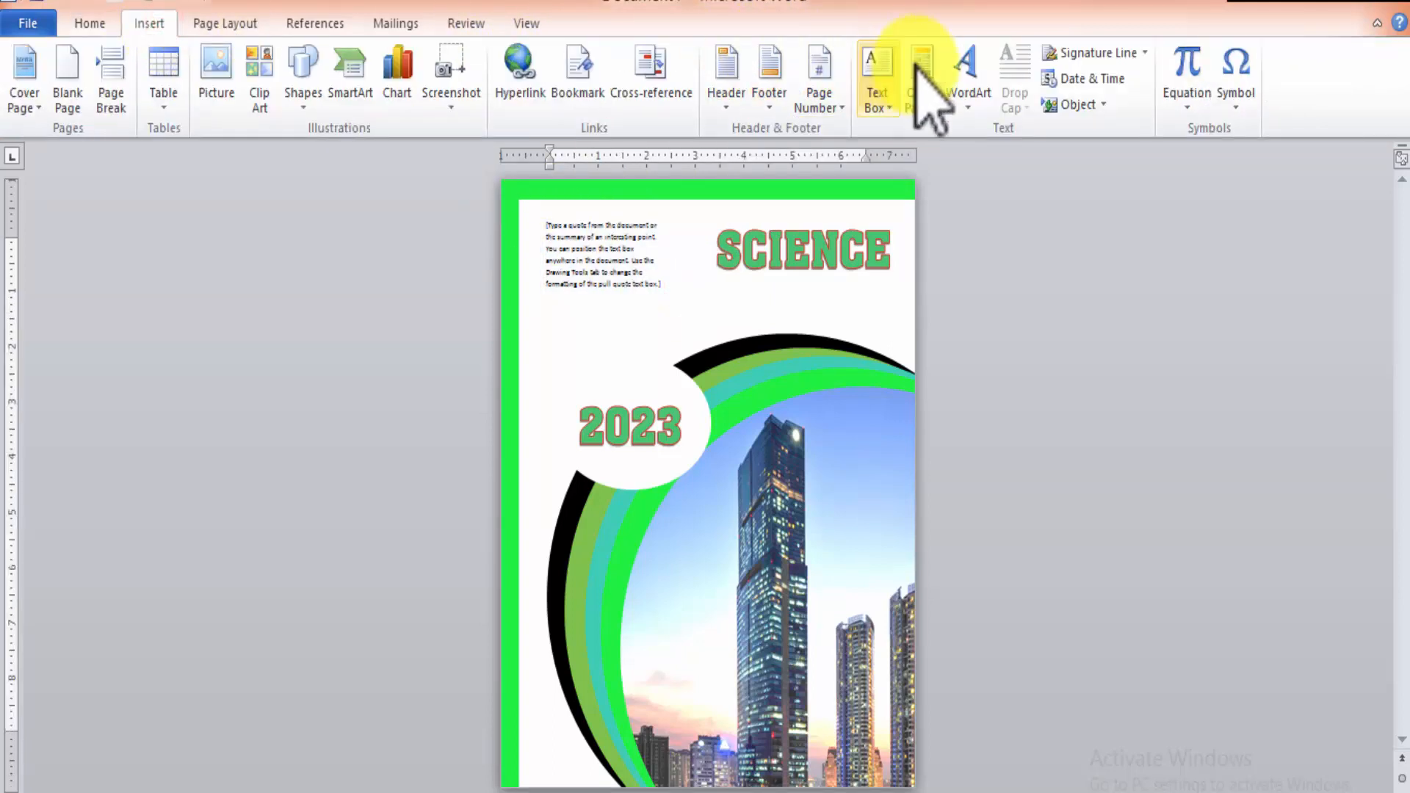
pyautogui.click(877, 73)
pyautogui.click(935, 165)
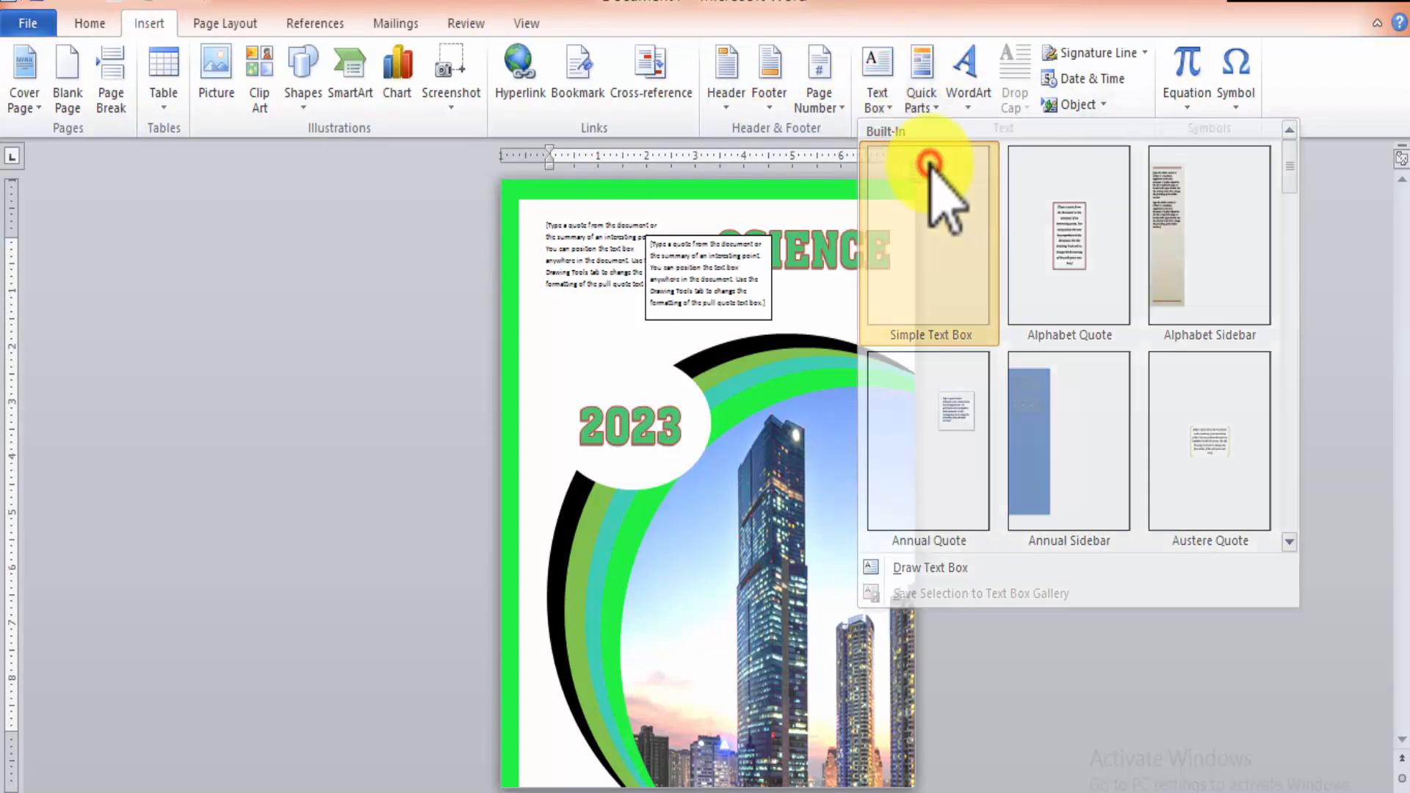
pyautogui.click(727, 82)
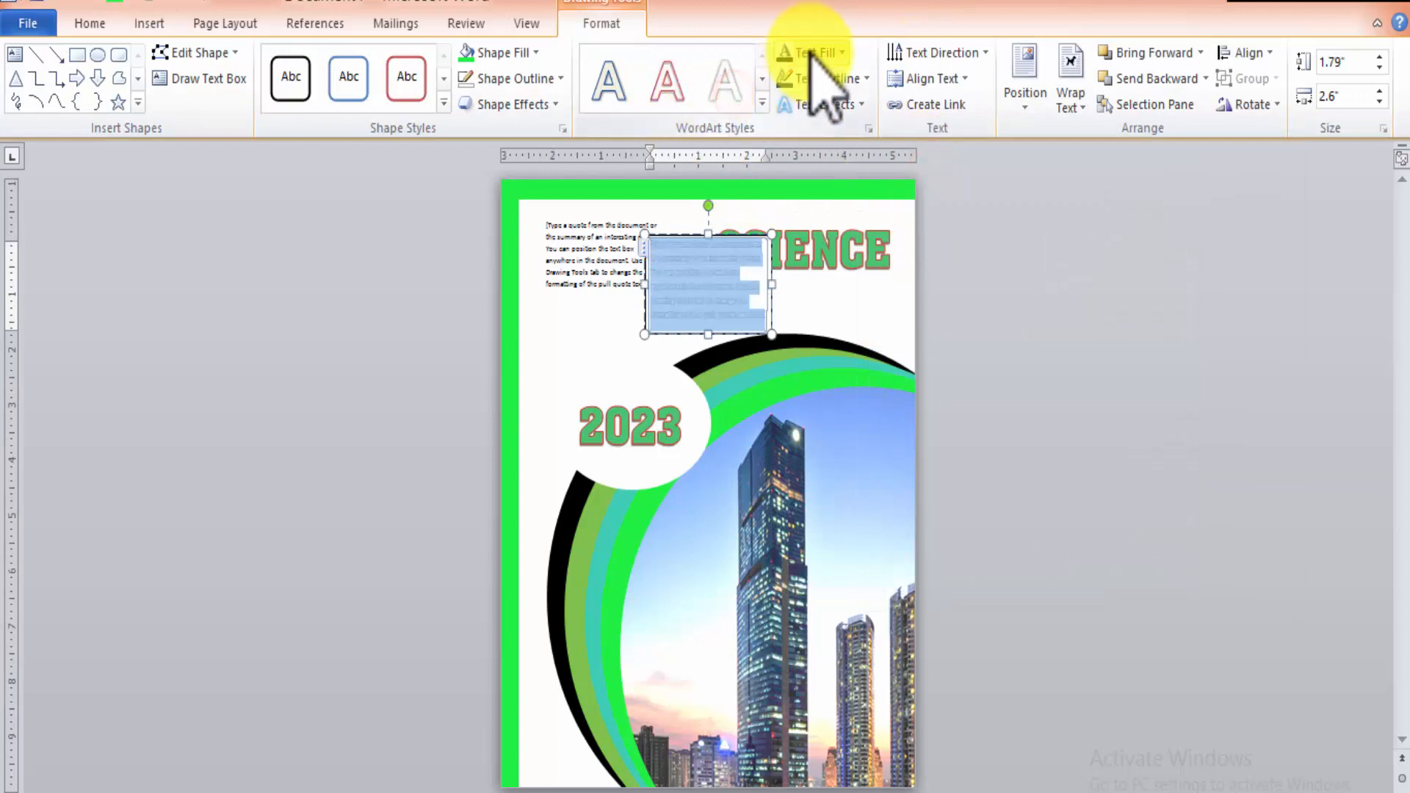